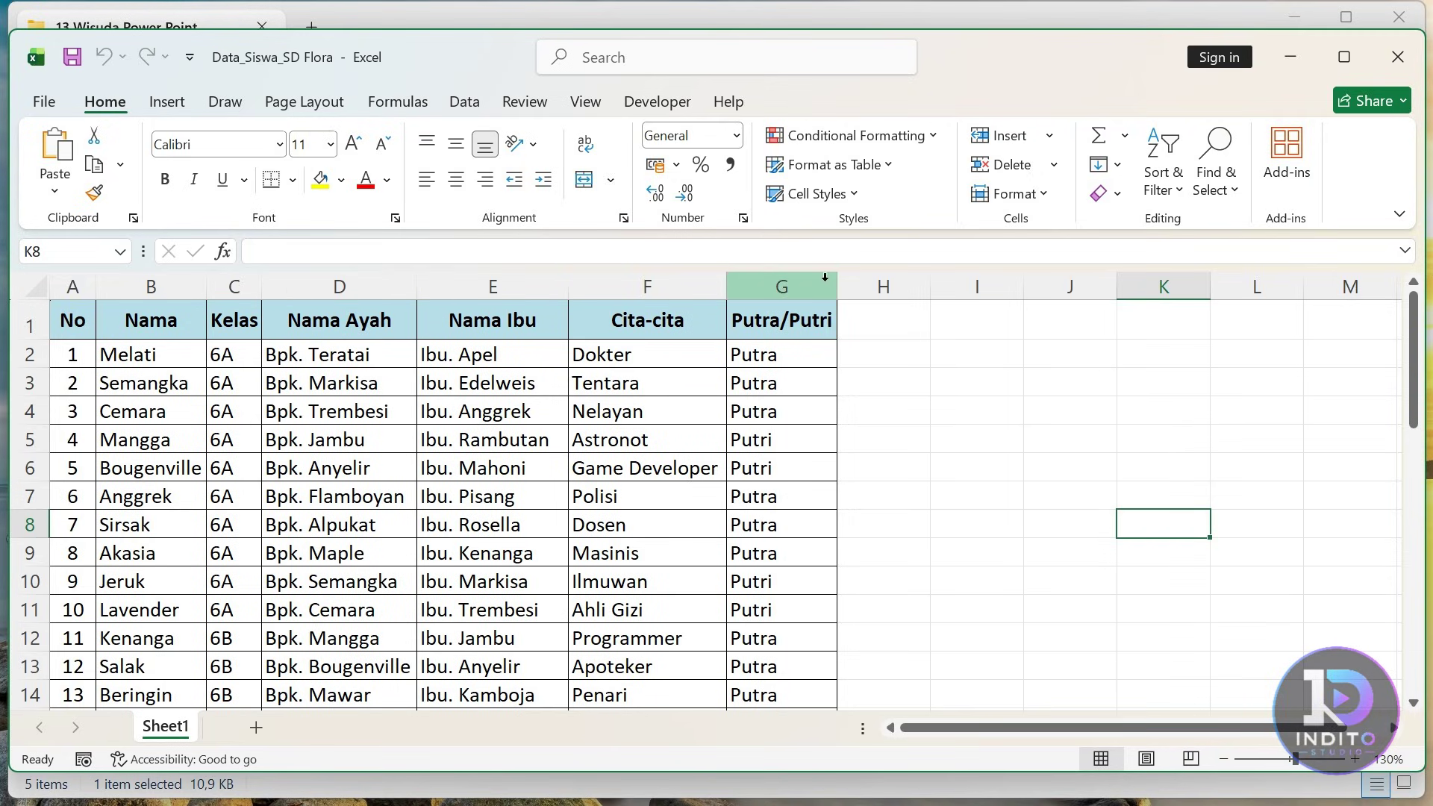
Look through the student list in Data_Siswa_SD Flora down to its last row and across the first record's columns.
{"action": "left_click", "coordinate": [962, 410]}
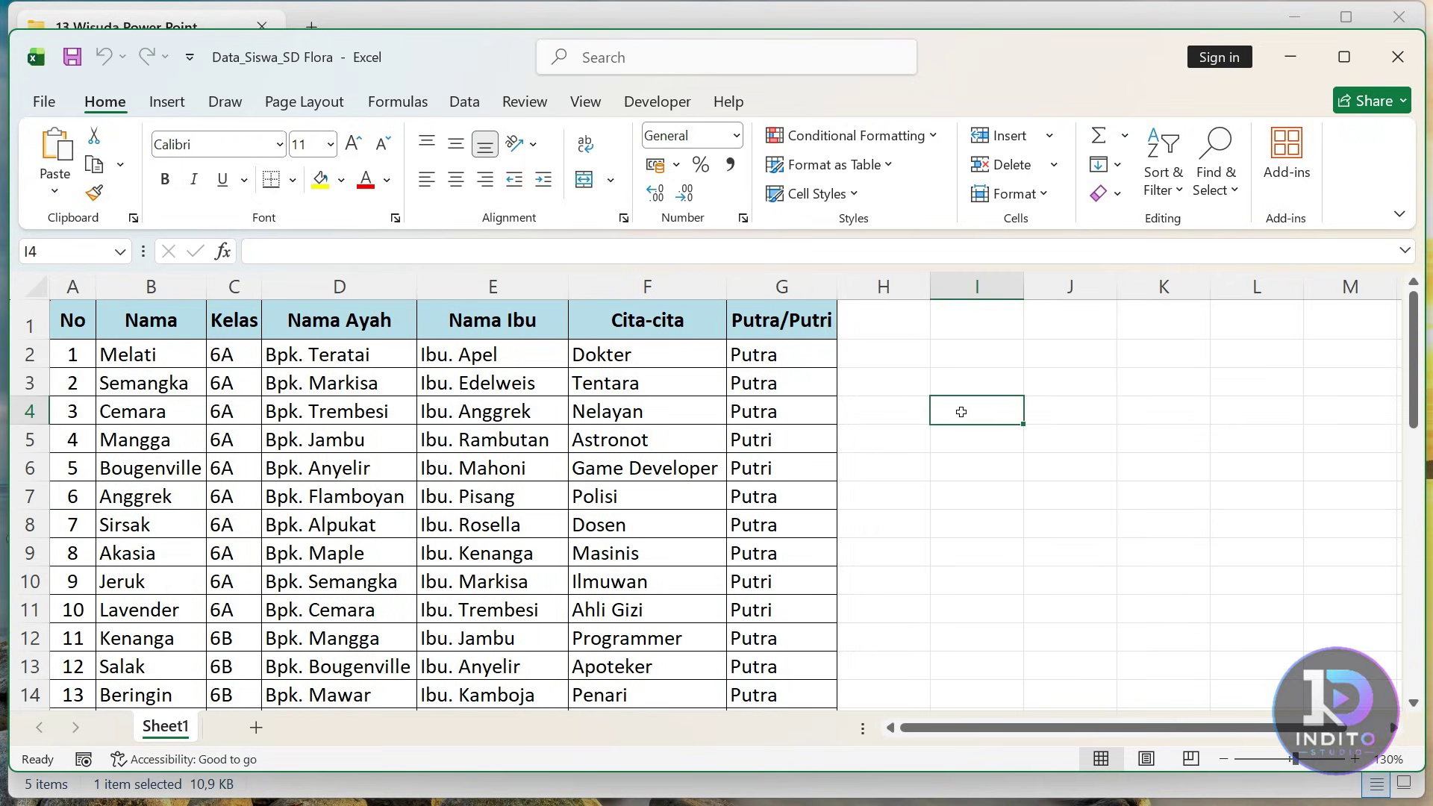
{"action": "scroll", "coordinate": [617, 483], "scroll_direction": "down", "scroll_amount": 1}
{"action": "scroll", "coordinate": [617, 483], "scroll_direction": "down", "scroll_amount": 6}
{"action": "scroll", "coordinate": [607, 484], "scroll_direction": "up", "scroll_amount": 7}
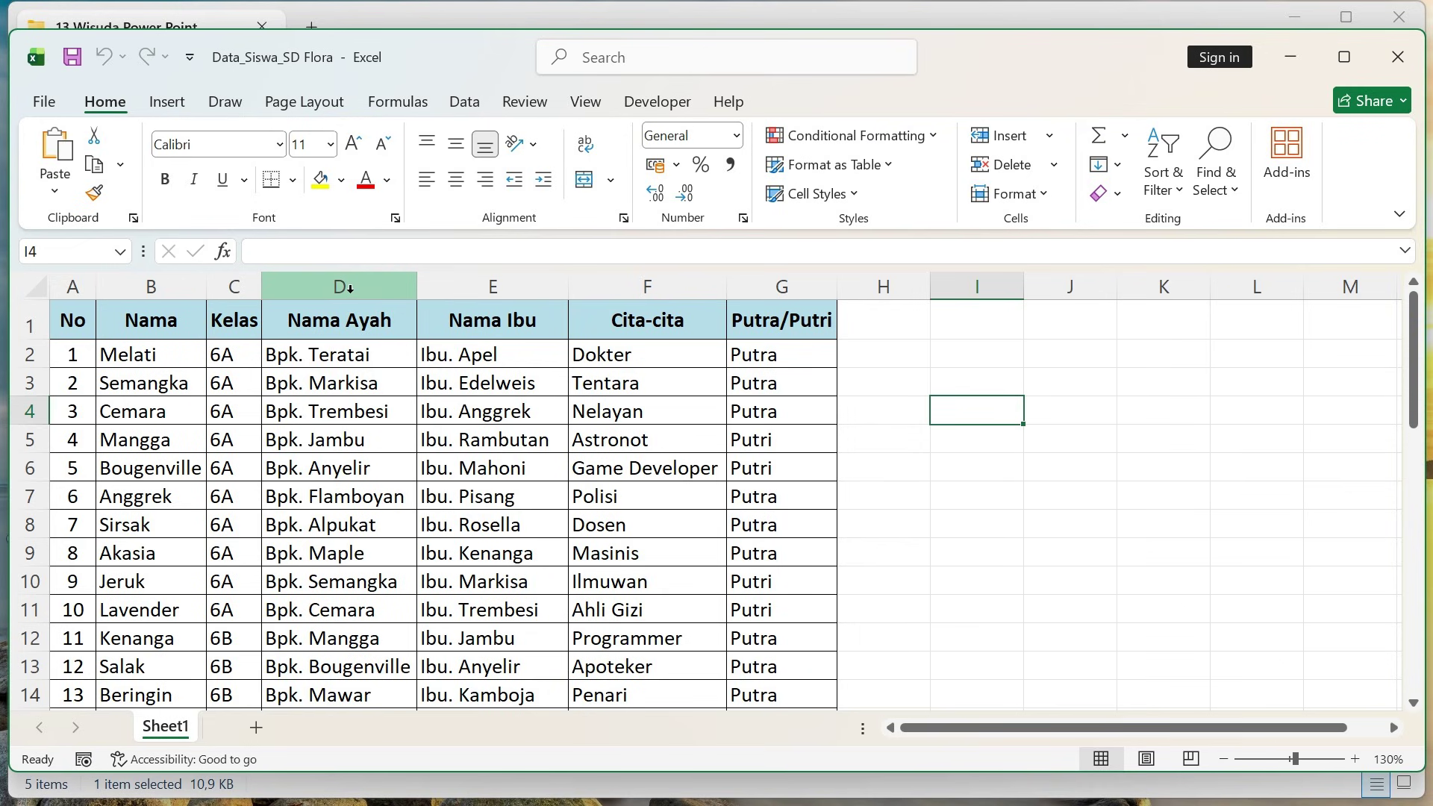
{"action": "left_click", "coordinate": [1345, 57]}
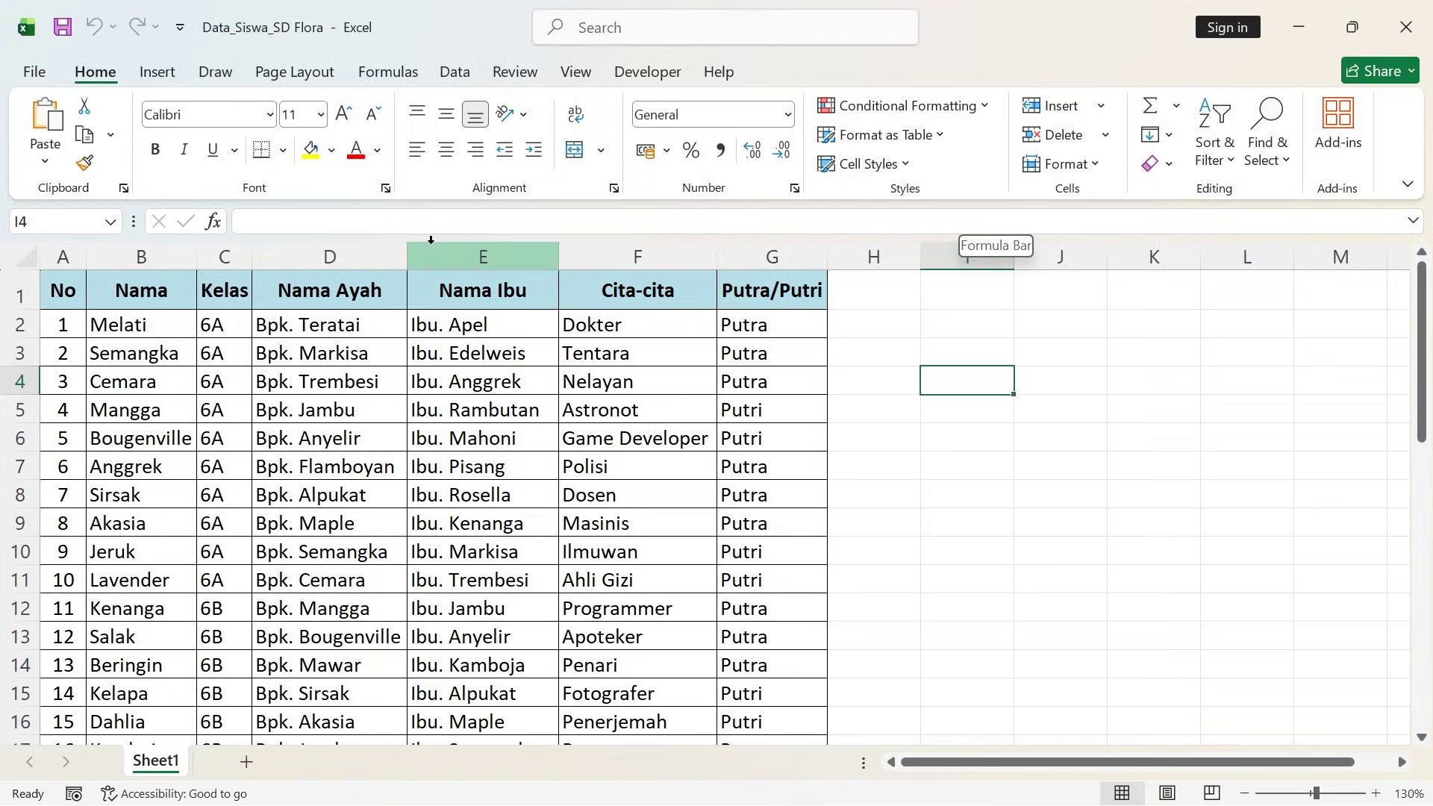
{"action": "scroll", "coordinate": [974, 454], "scroll_direction": "down", "scroll_amount": 9}
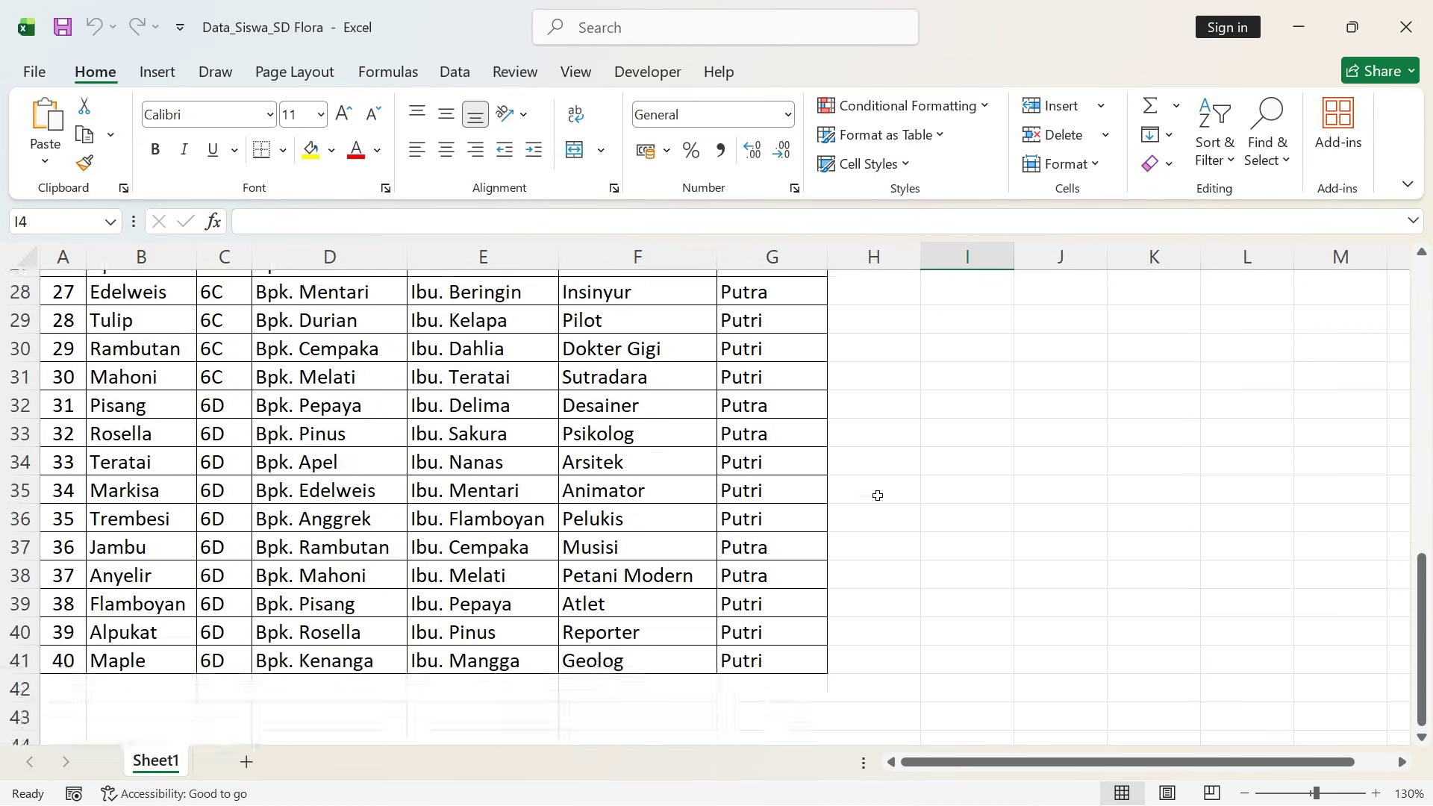
{"action": "scroll", "coordinate": [926, 493], "scroll_direction": "up", "scroll_amount": 9}
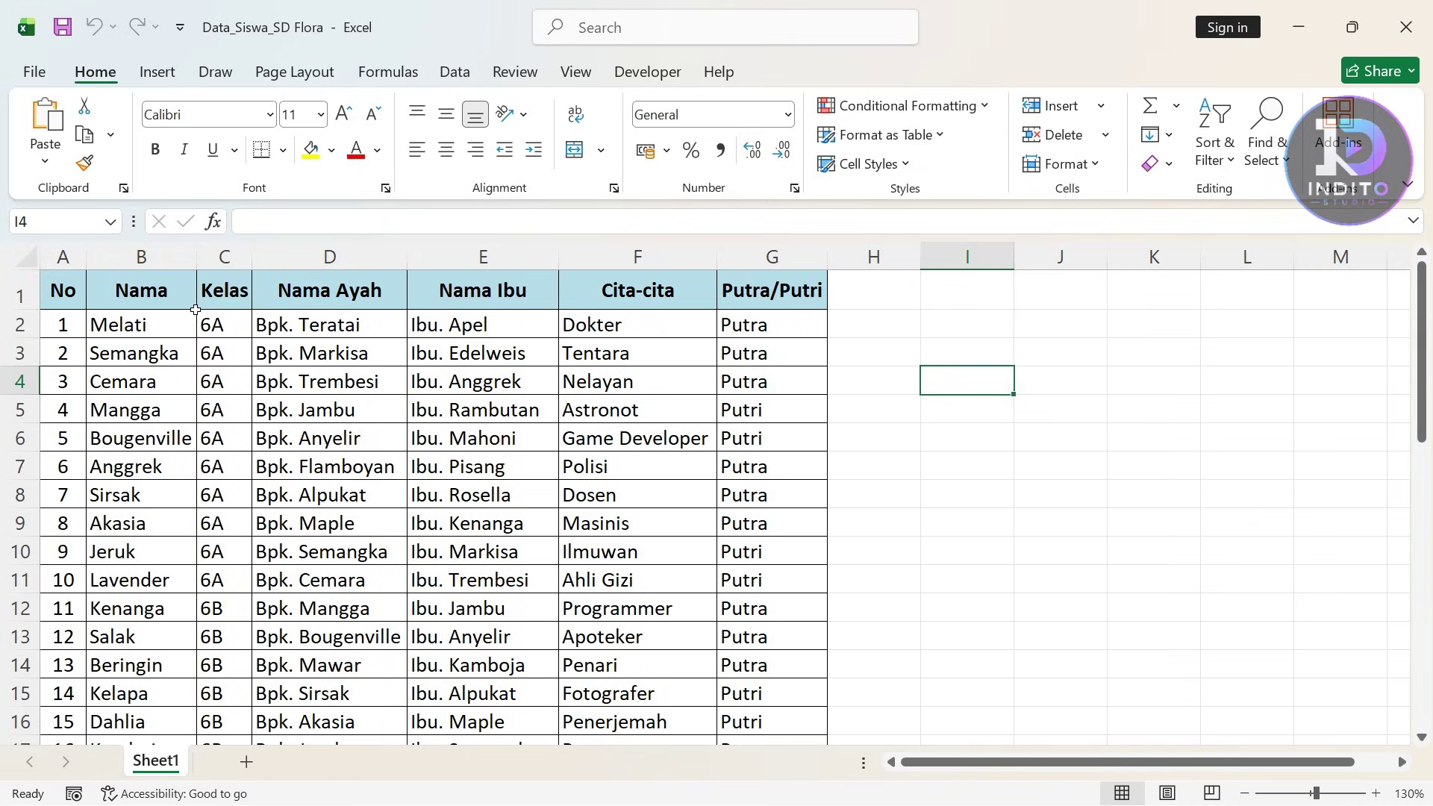
{"action": "left_click", "coordinate": [155, 321]}
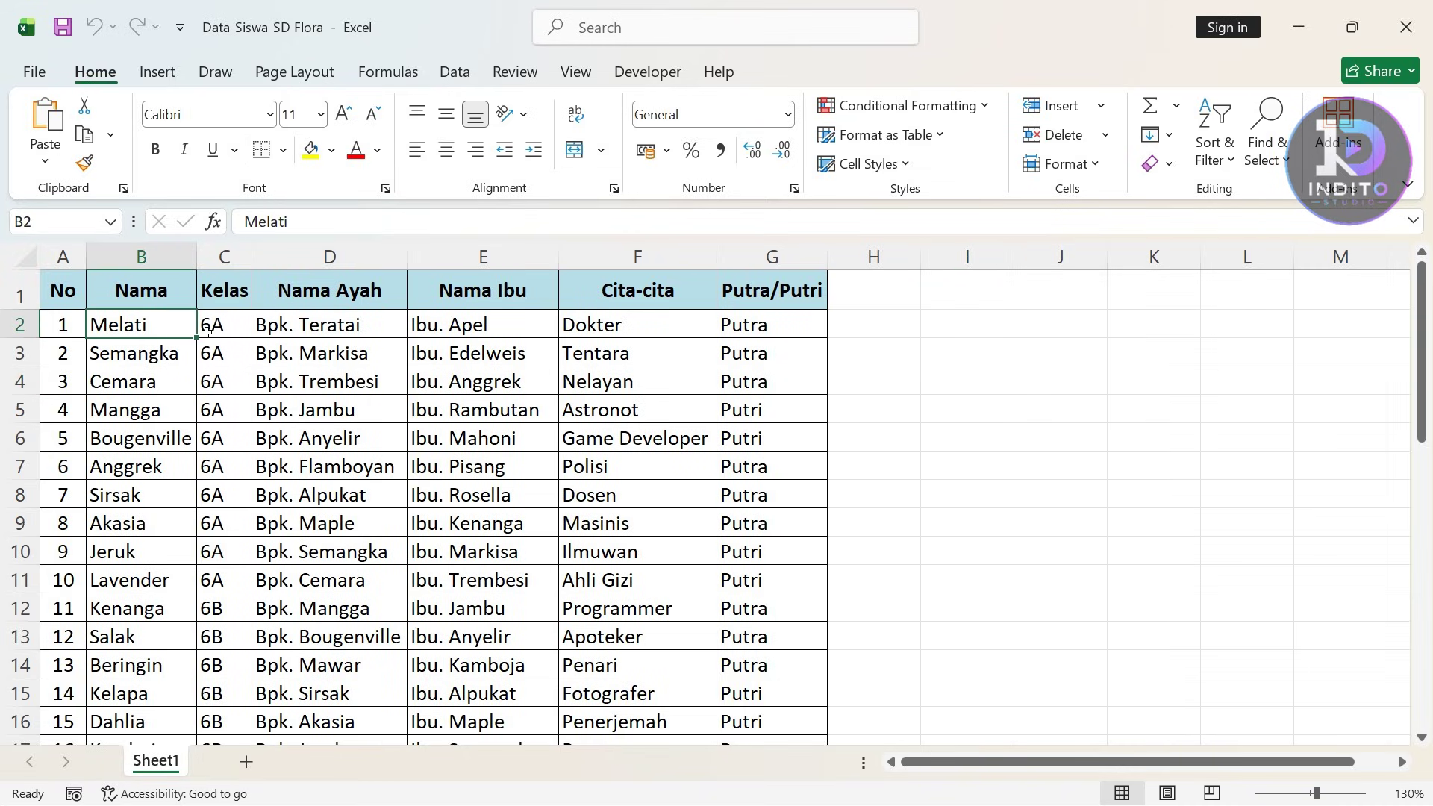
{"action": "key", "text": "Right"}
{"action": "key", "text": "Right"}
{"action": "key", "text": "Right"}
{"action": "key", "text": "Right"}
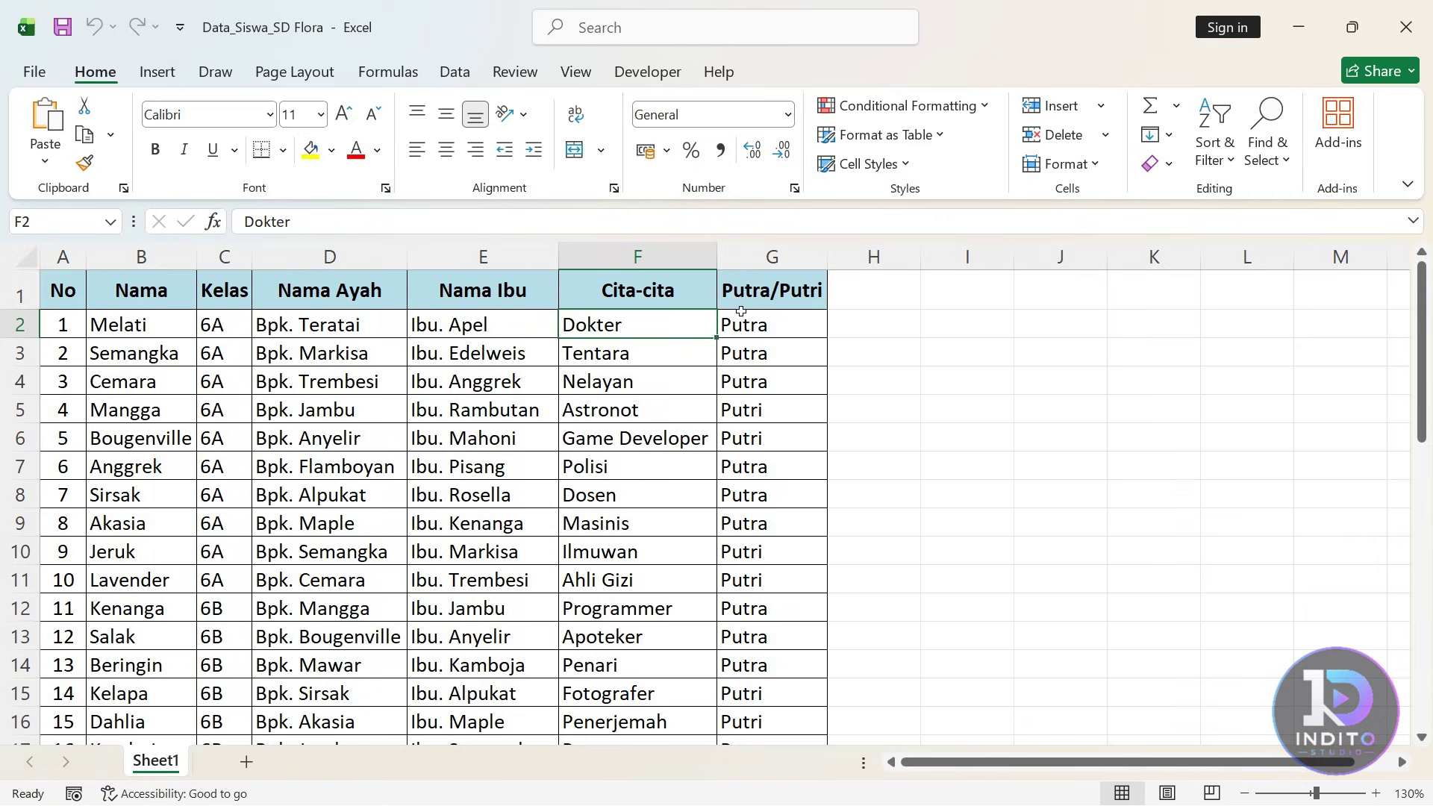
Open a blank Word document and place it beside the Excel workbook, giving Word the wider share of the screen.
{"action": "key", "text": "super"}
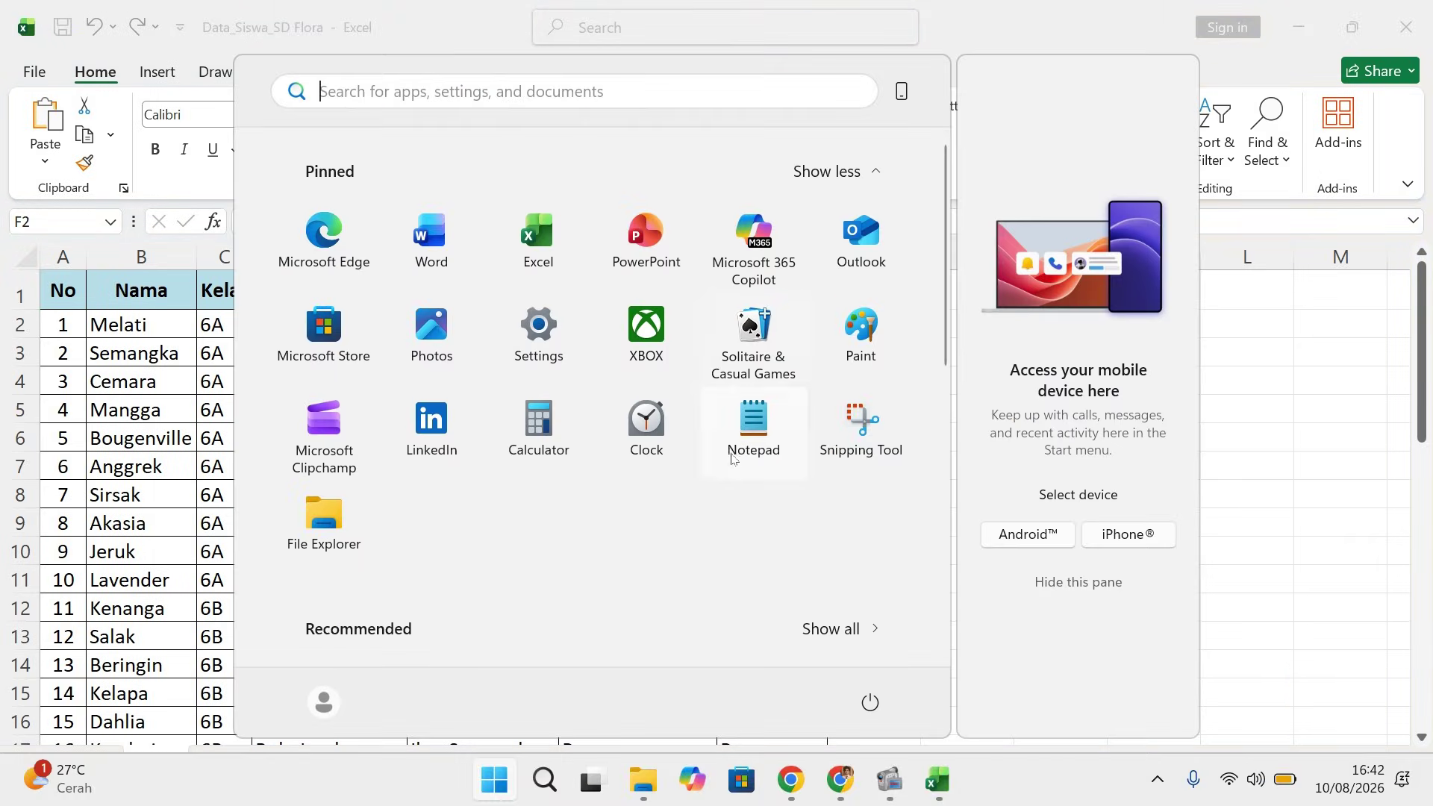
{"action": "left_click", "coordinate": [425, 234]}
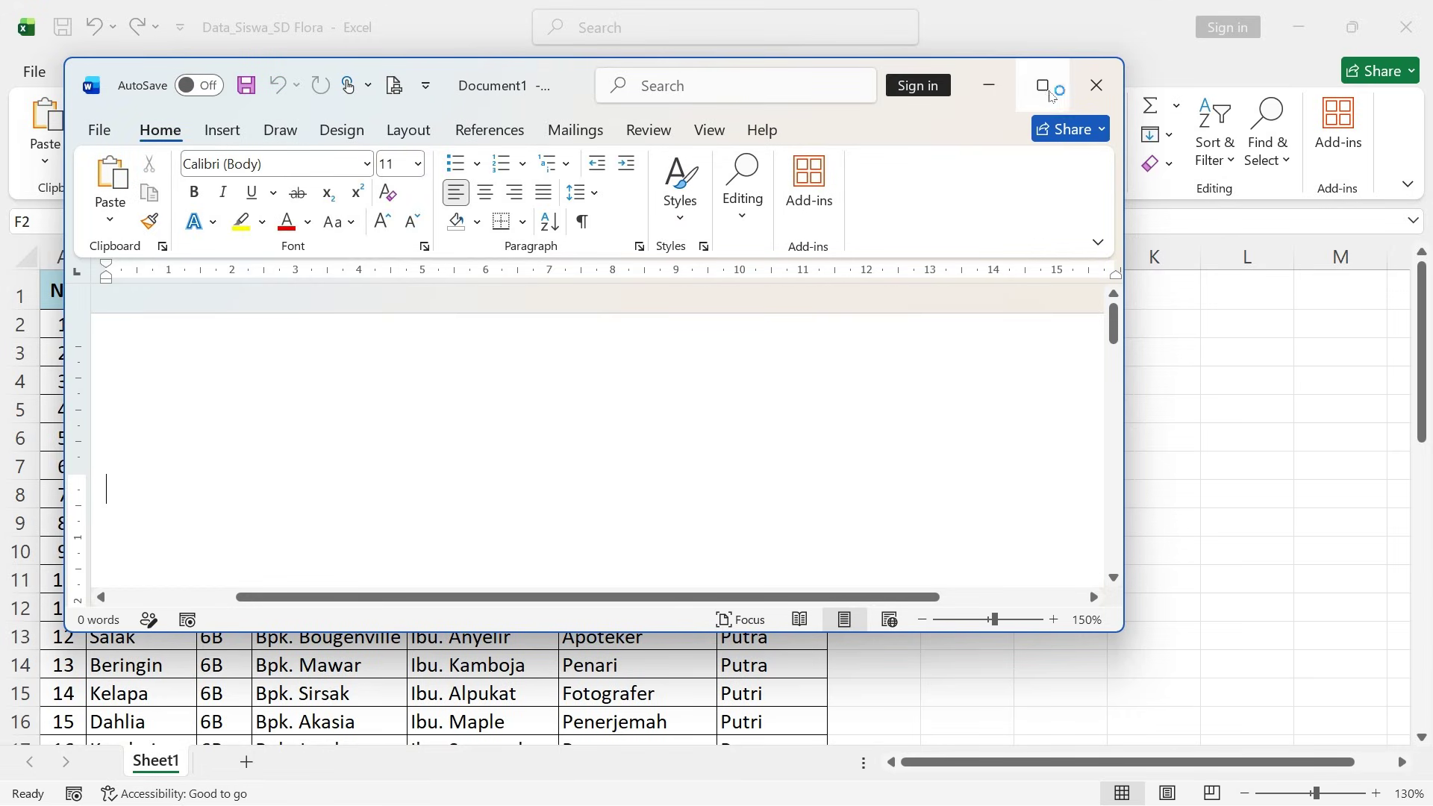
{"action": "mouse_move", "coordinate": [1043, 89]}
{"action": "left_click", "coordinate": [957, 134]}
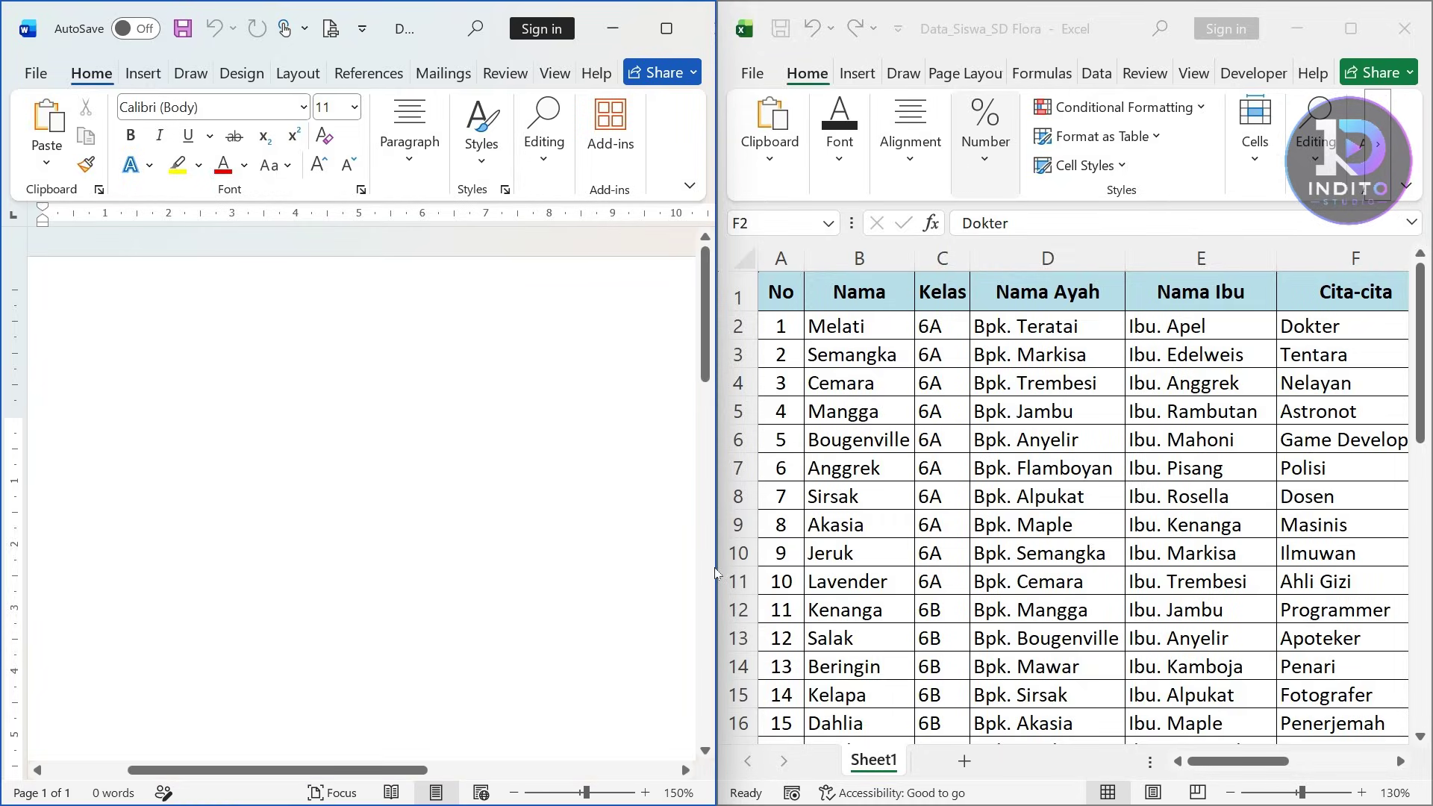
{"action": "mouse_move", "coordinate": [719, 567]}
{"action": "left_click_drag", "start_coordinate": [719, 567], "coordinate": [862, 530]}
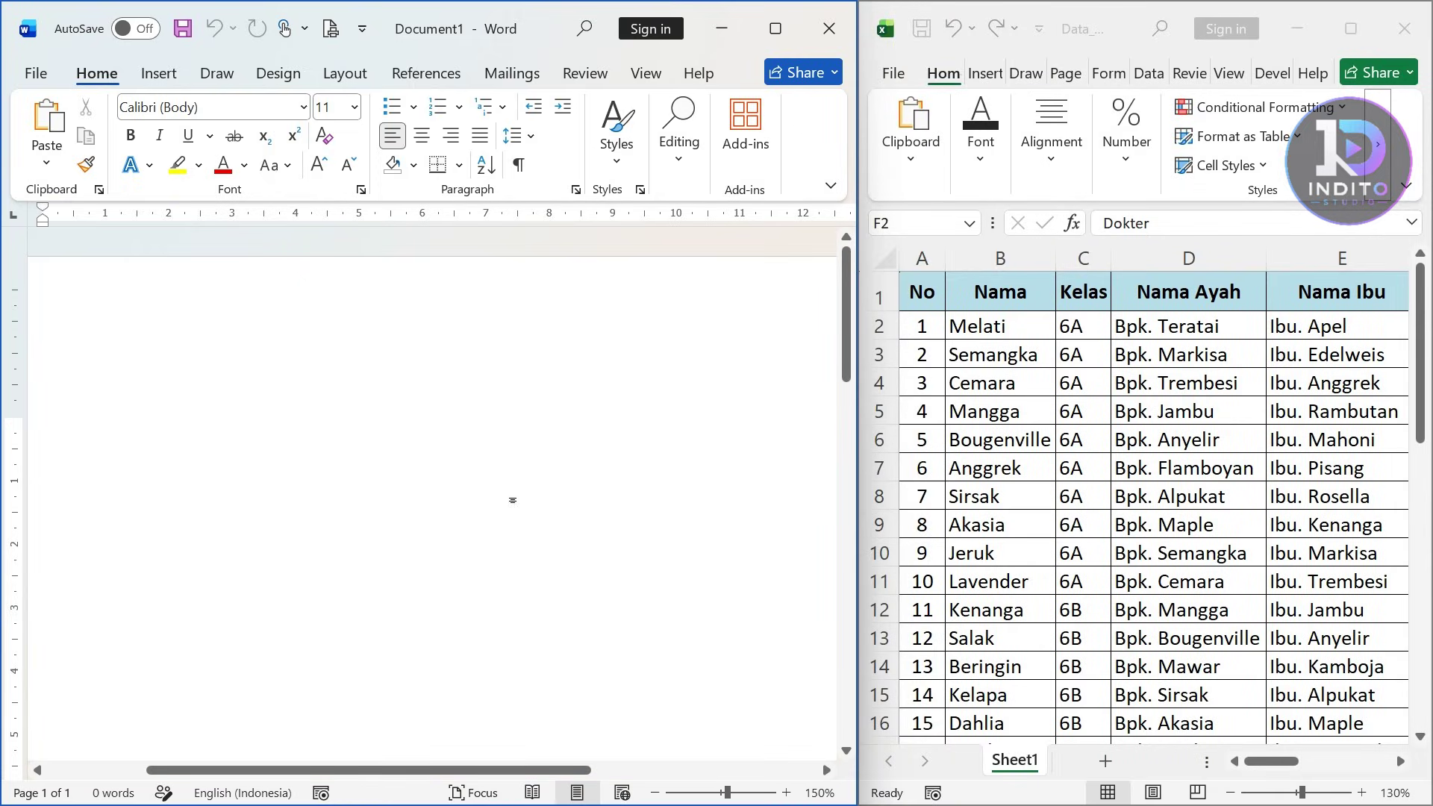
Zoom the blank Word document out to 70%.
{"action": "left_click", "coordinate": [656, 792]}
{"action": "left_click", "coordinate": [655, 791]}
{"action": "left_click", "coordinate": [655, 791]}
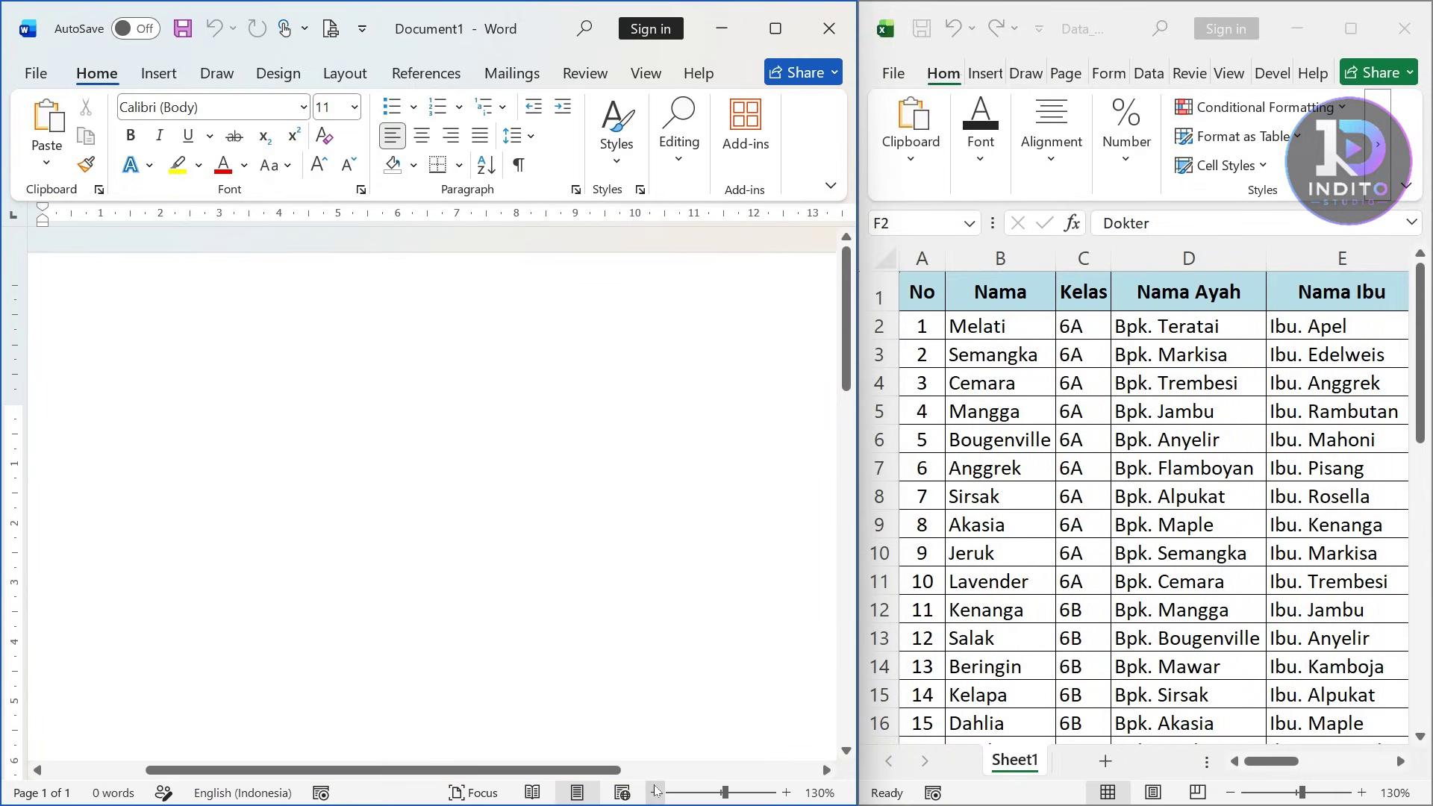
{"action": "left_click", "coordinate": [655, 792]}
{"action": "left_click", "coordinate": [655, 791]}
{"action": "left_click", "coordinate": [655, 792]}
{"action": "left_click", "coordinate": [655, 792]}
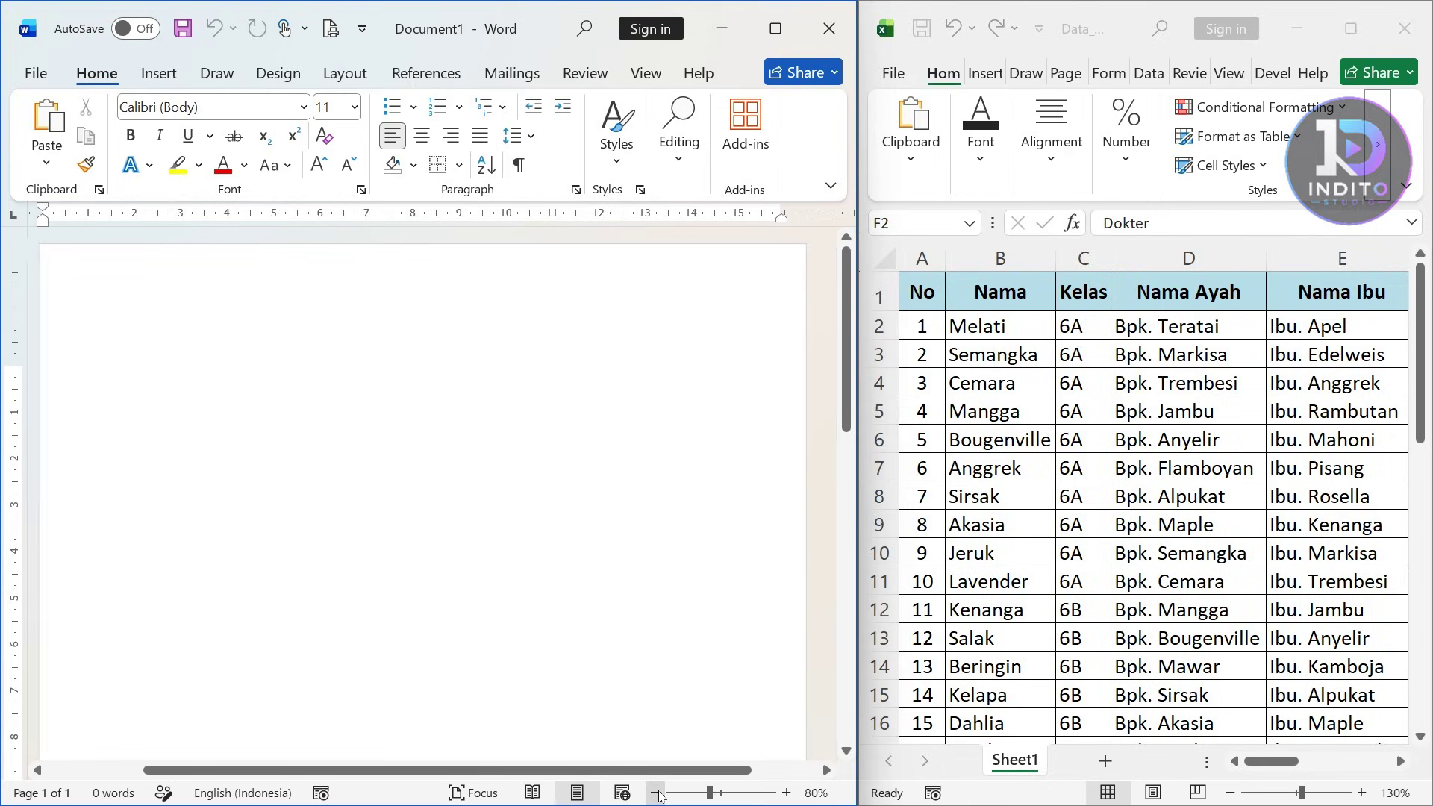
{"action": "left_click", "coordinate": [657, 793]}
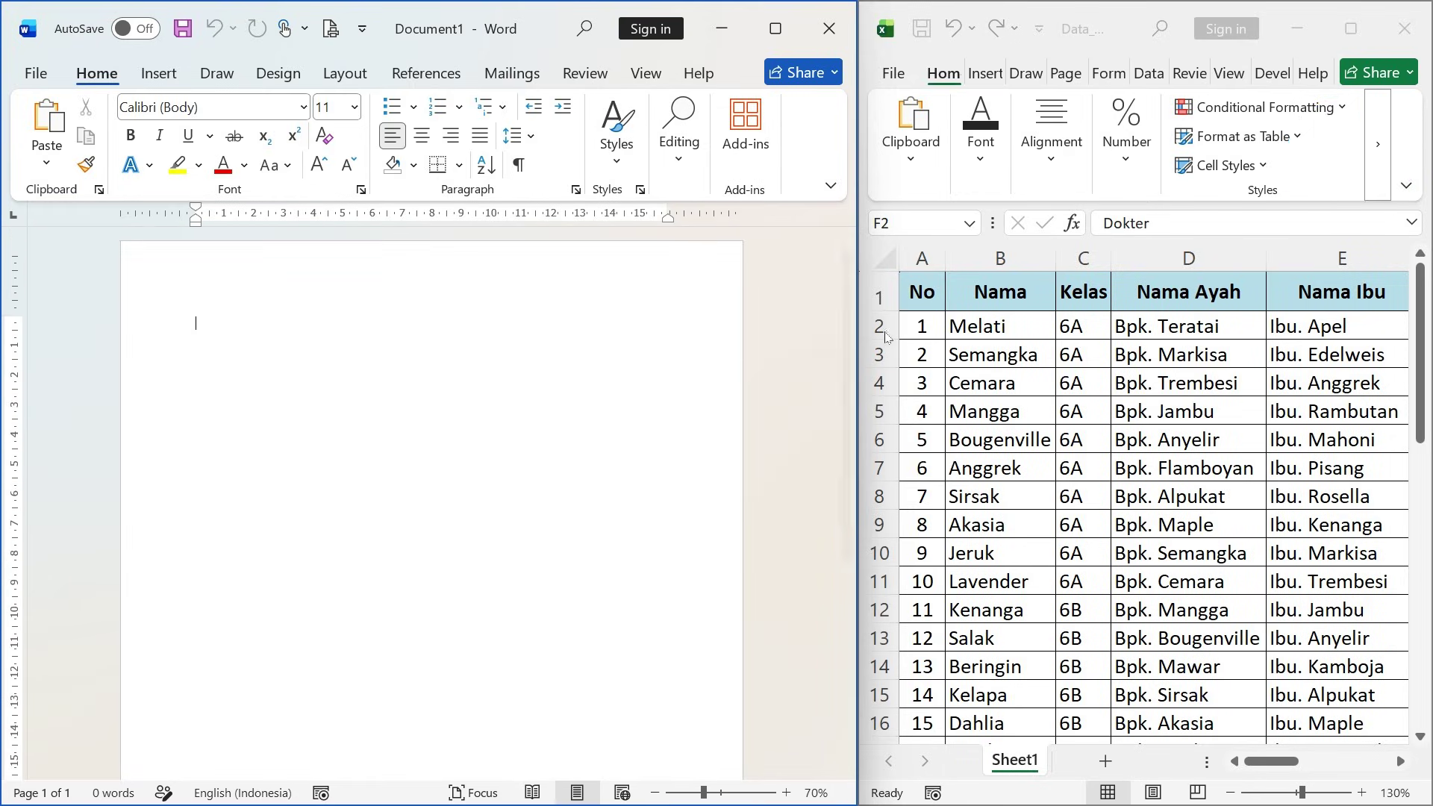
{"action": "mouse_move", "coordinate": [856, 322]}
{"action": "left_mouse_down"}
{"action": "mouse_move", "coordinate": [810, 321]}
{"action": "mouse_move", "coordinate": [855, 321]}
{"action": "left_mouse_up"}
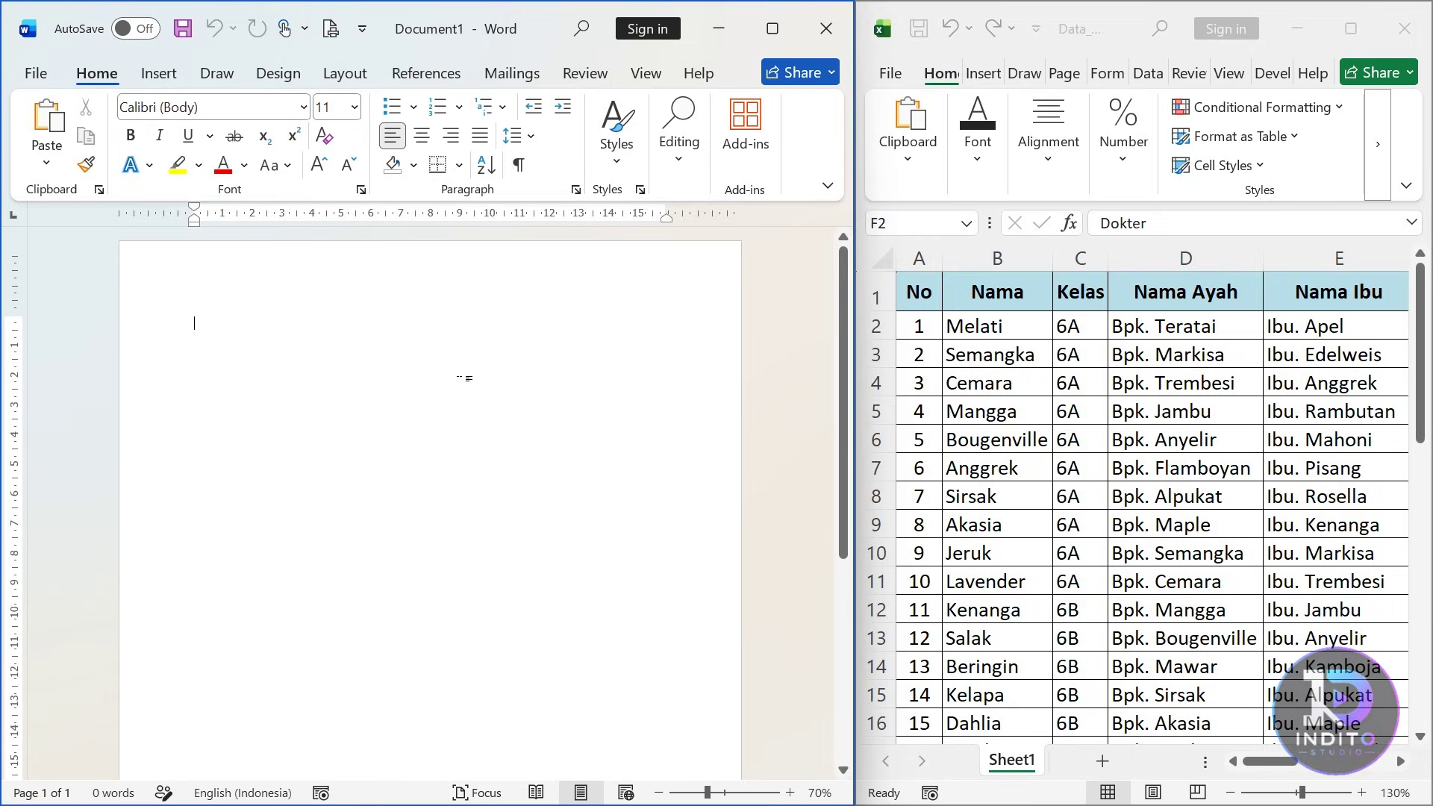
{"action": "scroll", "coordinate": [893, 461], "scroll_direction": "down", "scroll_amount": 10}
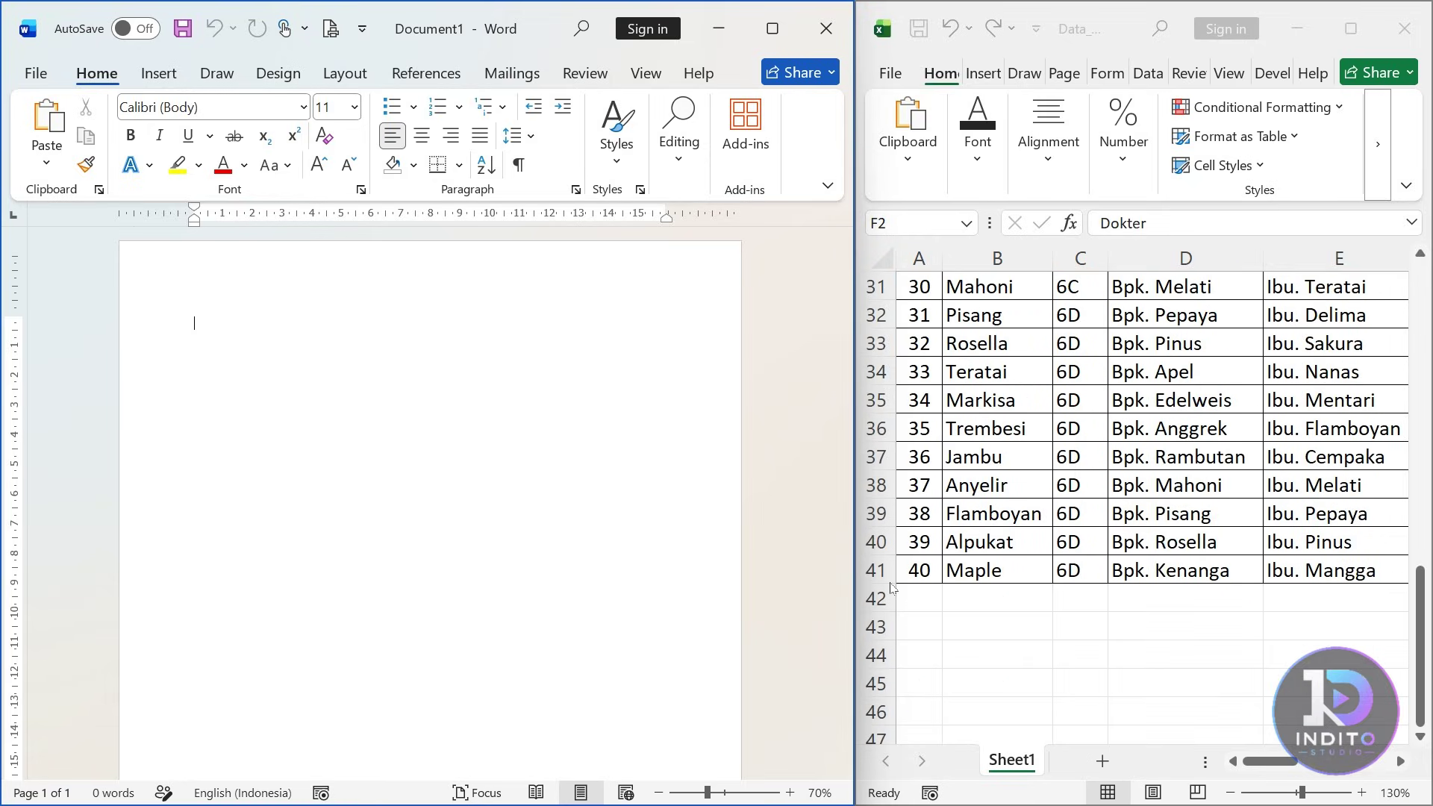
{"action": "scroll", "coordinate": [892, 559], "scroll_direction": "up", "scroll_amount": 10}
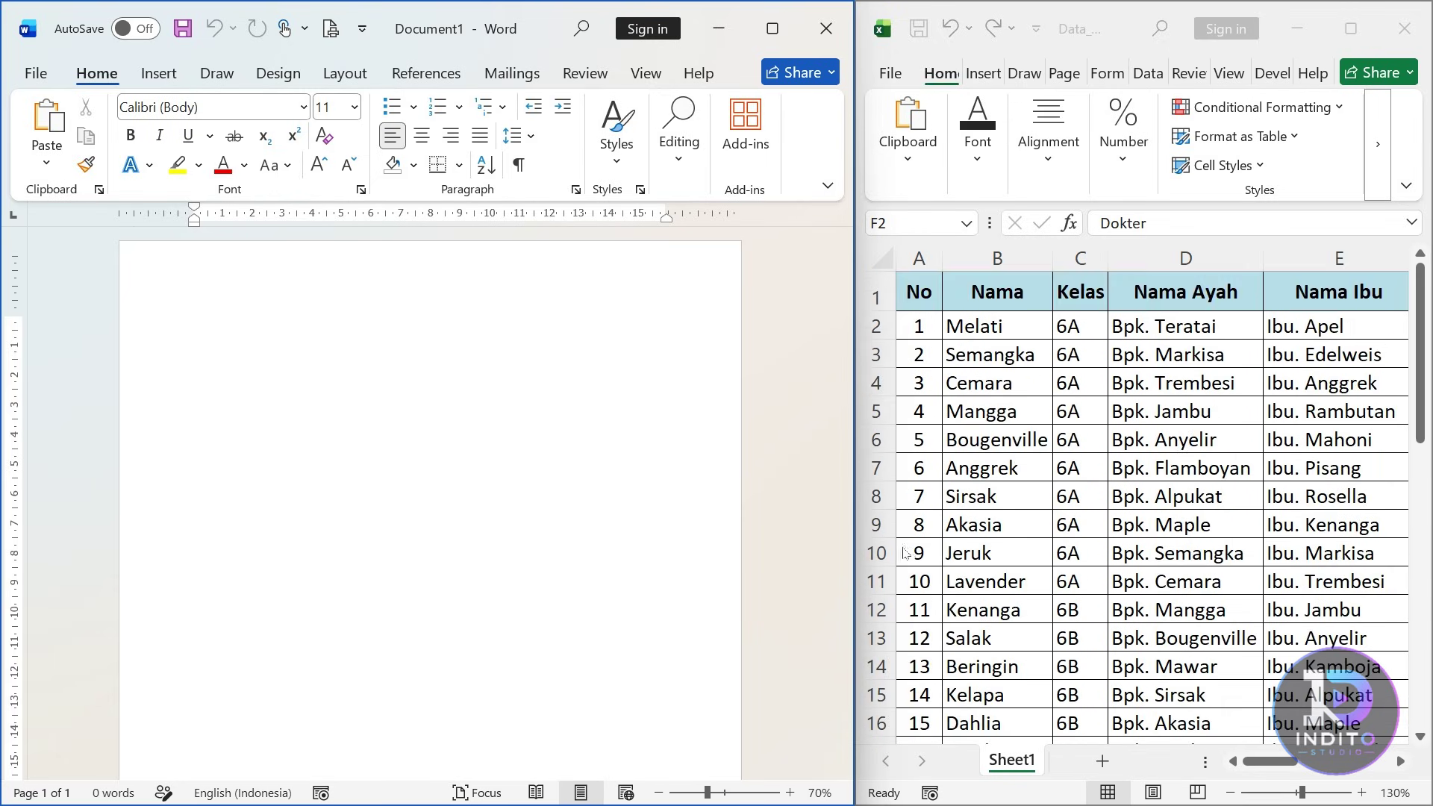
{"action": "scroll", "coordinate": [736, 373], "scroll_direction": "down", "scroll_amount": 8}
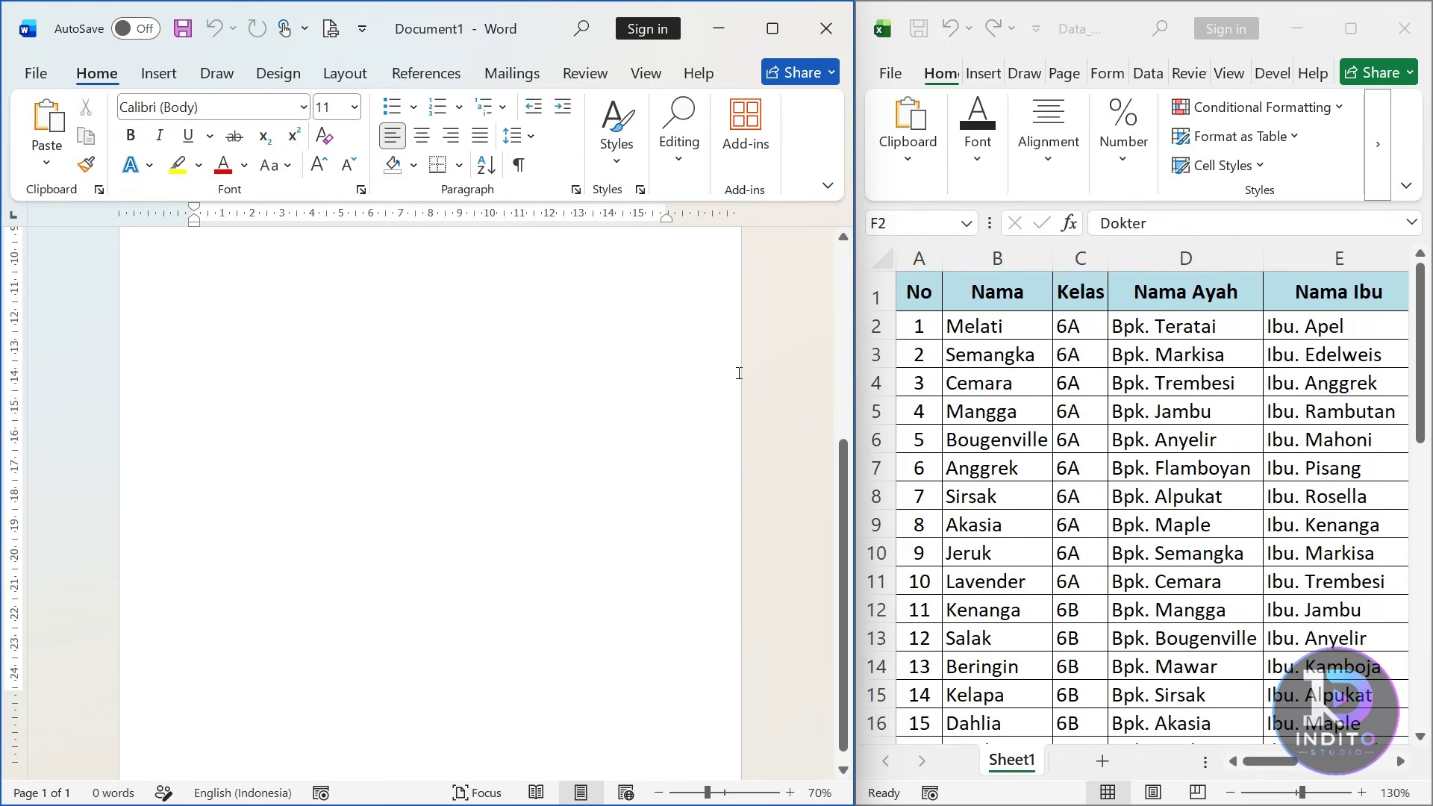
{"action": "scroll", "coordinate": [672, 358], "scroll_direction": "up", "scroll_amount": 8}
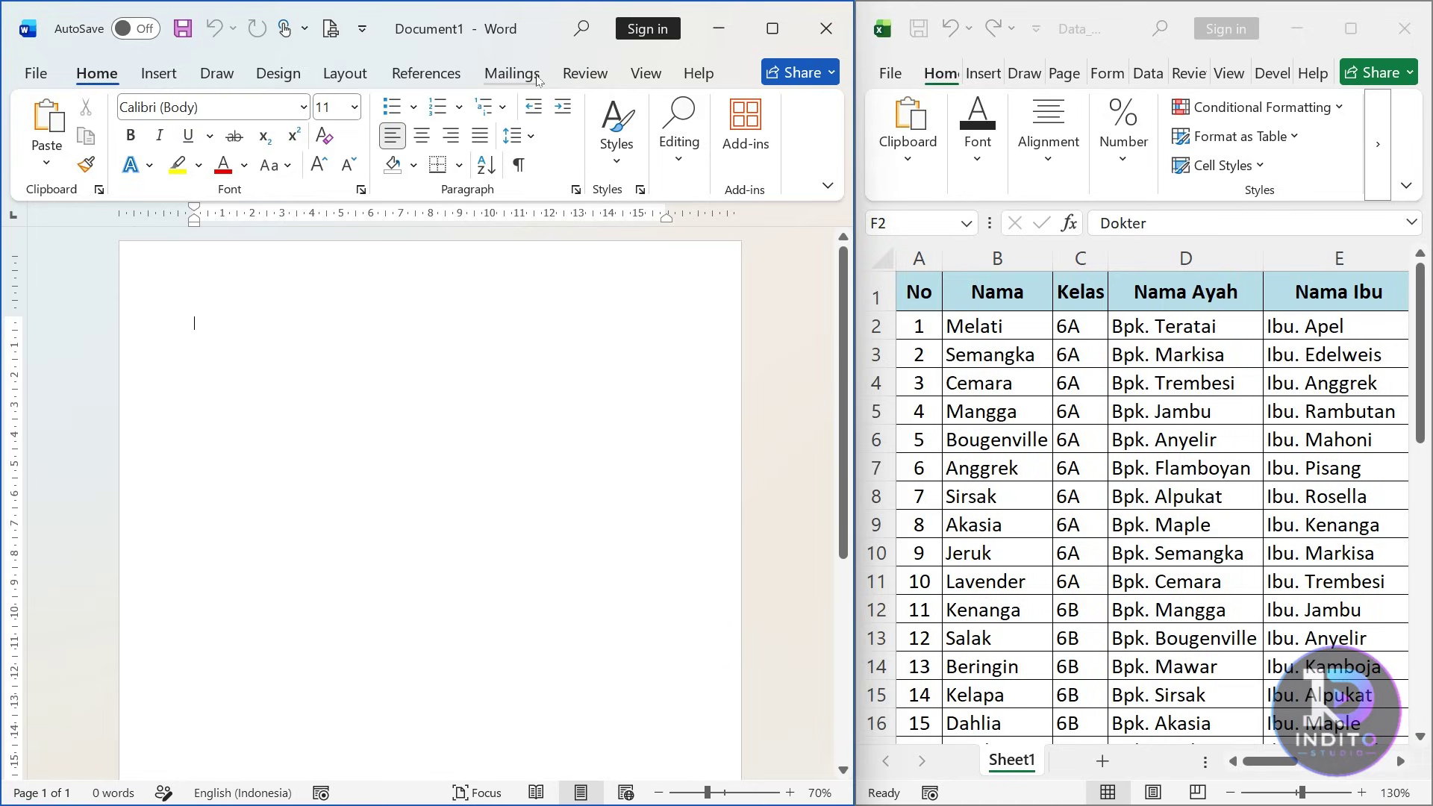
Maximize Word, start the Step-by-Step Mail Merge Wizard and choose Letters based on the current document.
{"action": "left_click", "coordinate": [512, 73]}
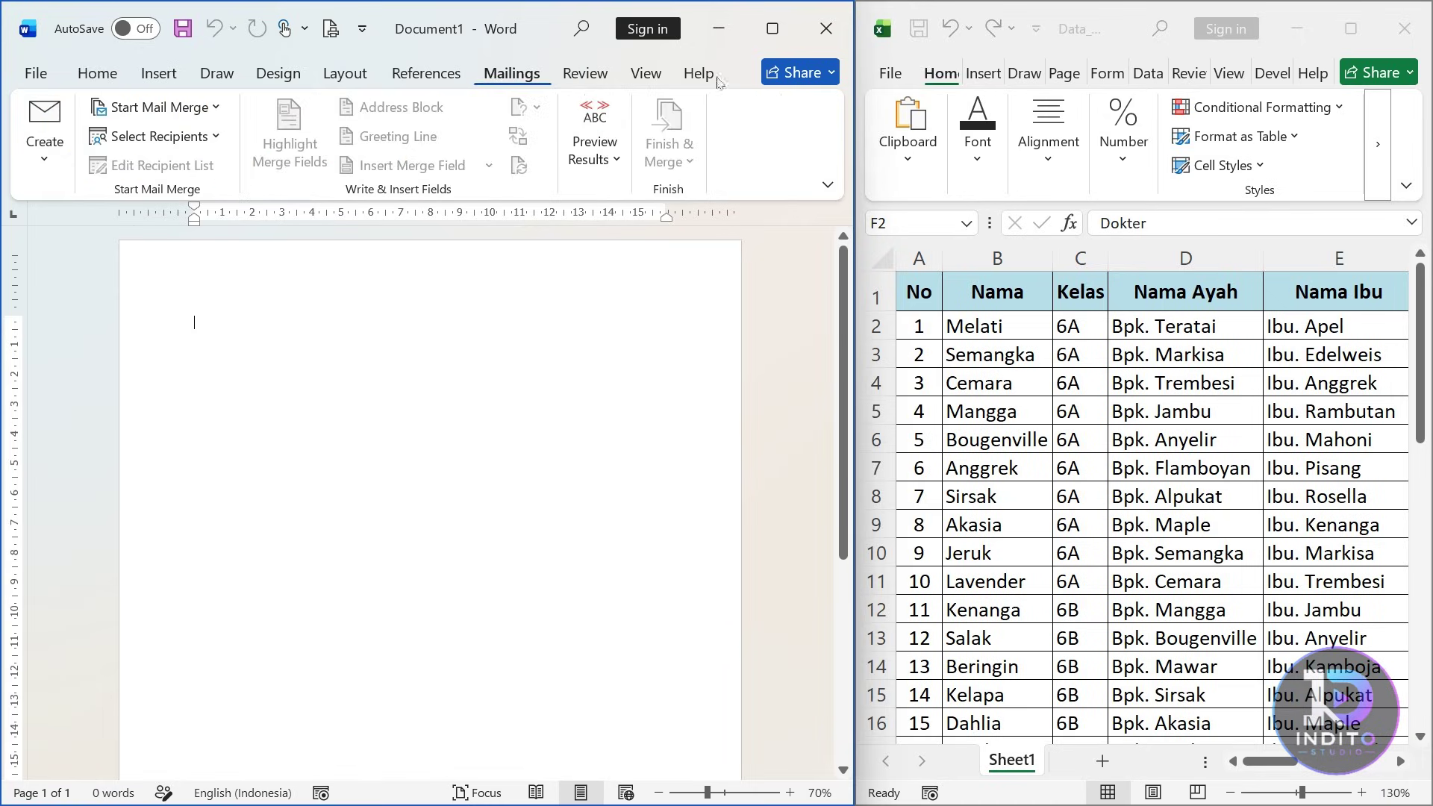
{"action": "left_click", "coordinate": [777, 42]}
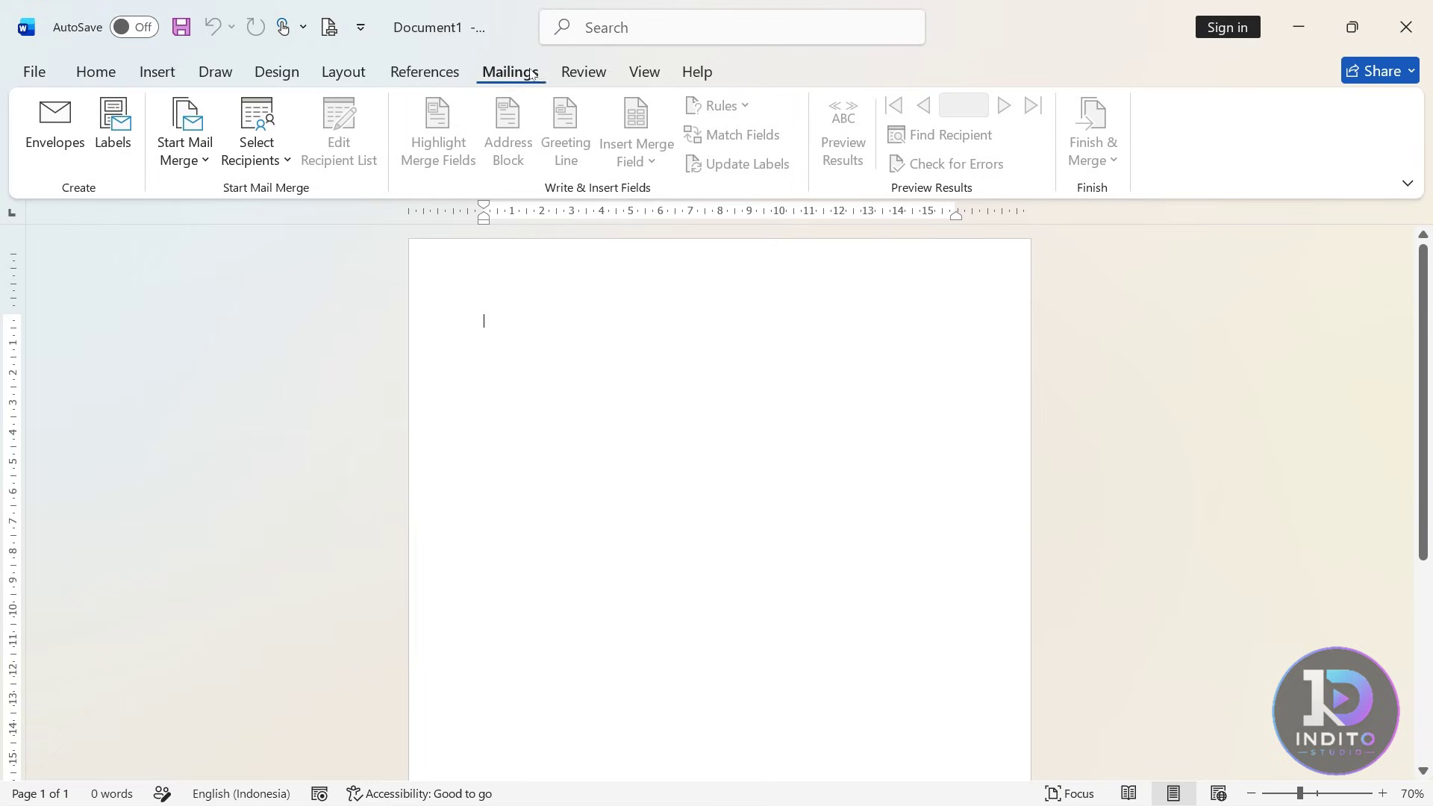
{"action": "left_click", "coordinate": [207, 159]}
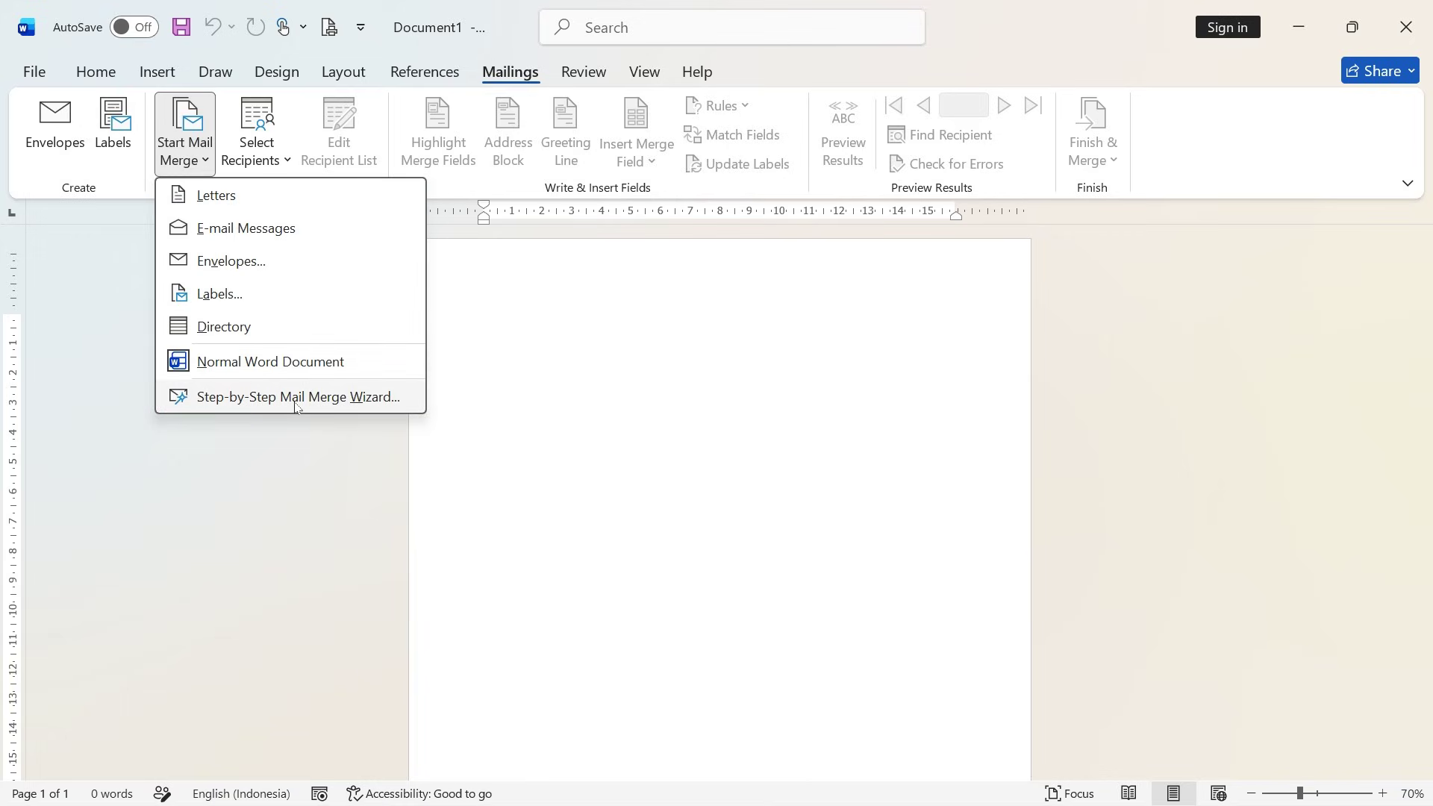
{"action": "left_click", "coordinate": [296, 397]}
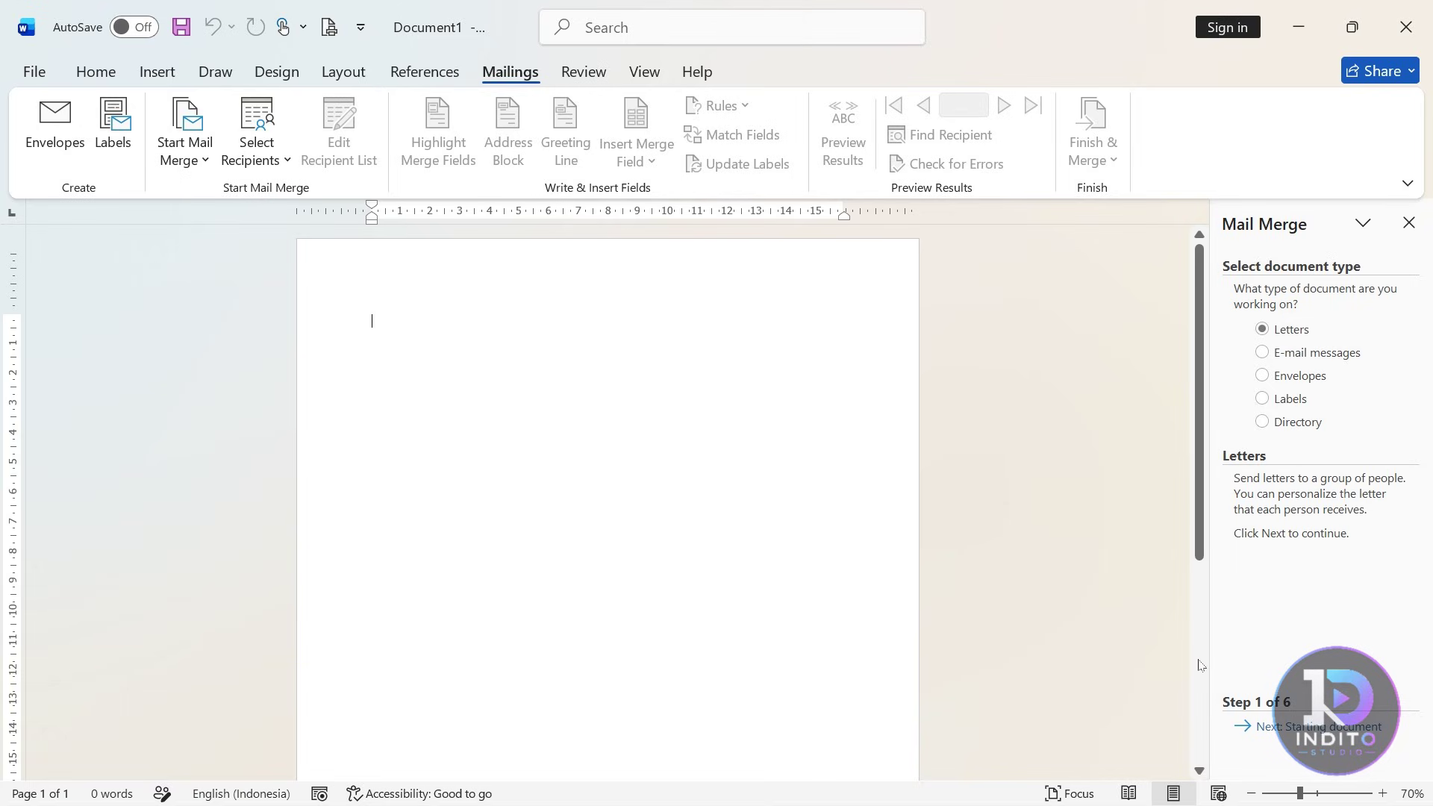
{"action": "left_click", "coordinate": [1273, 727]}
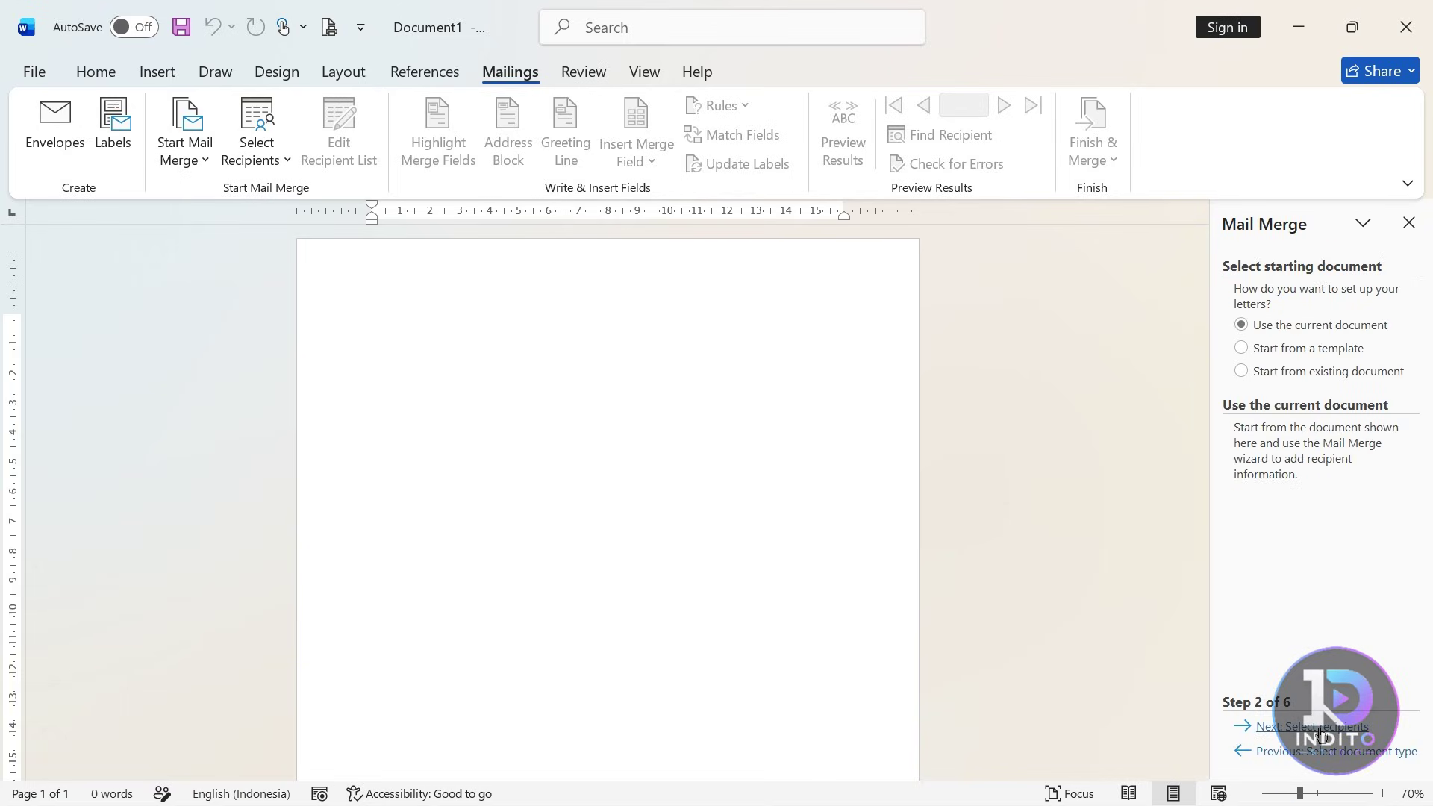
{"action": "left_click", "coordinate": [1277, 726]}
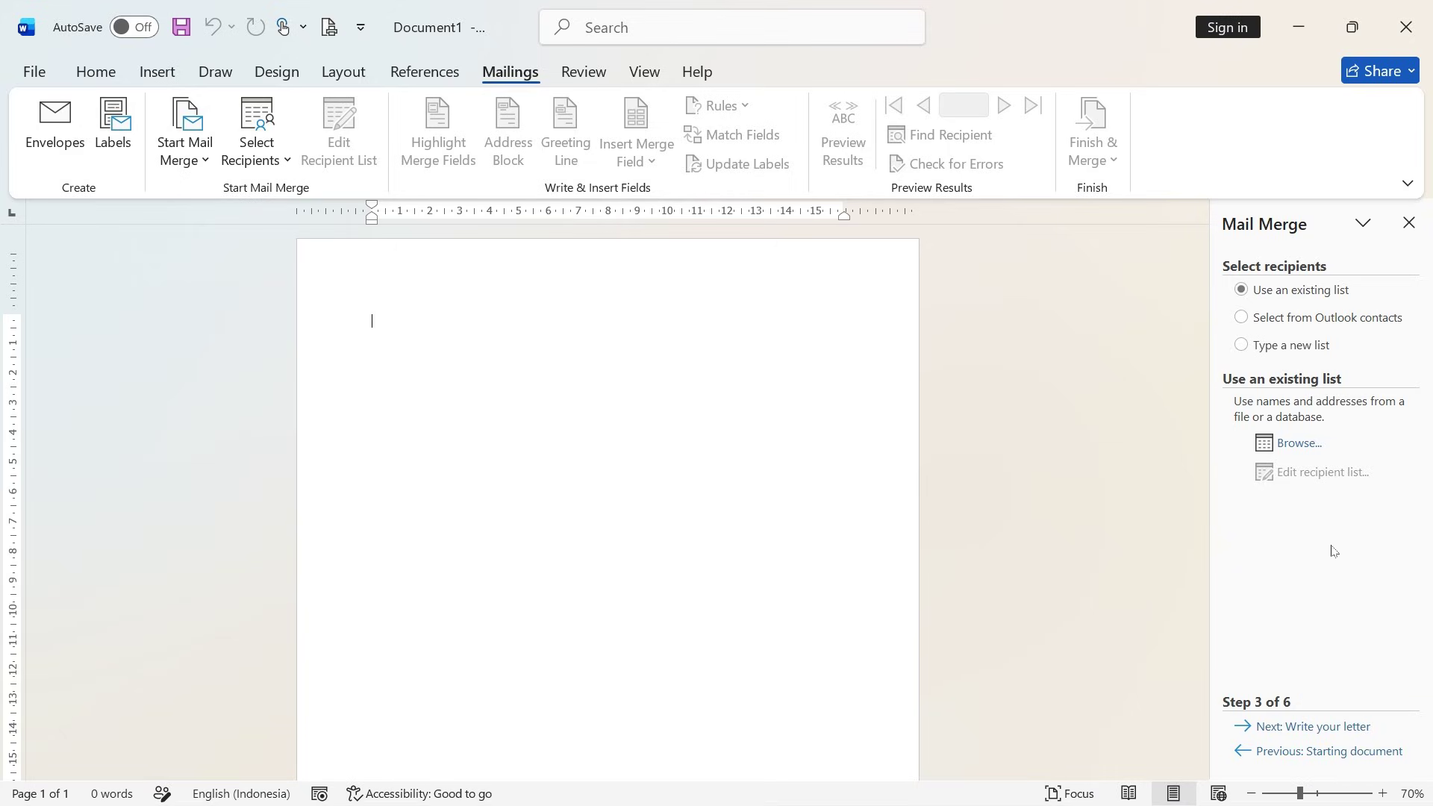
Use the first Sheet1$ table of Data_Siswa_SD Flora, with column headers in its first row, as the existing recipient list, keeping all recipients.
{"action": "left_click", "coordinate": [1312, 443]}
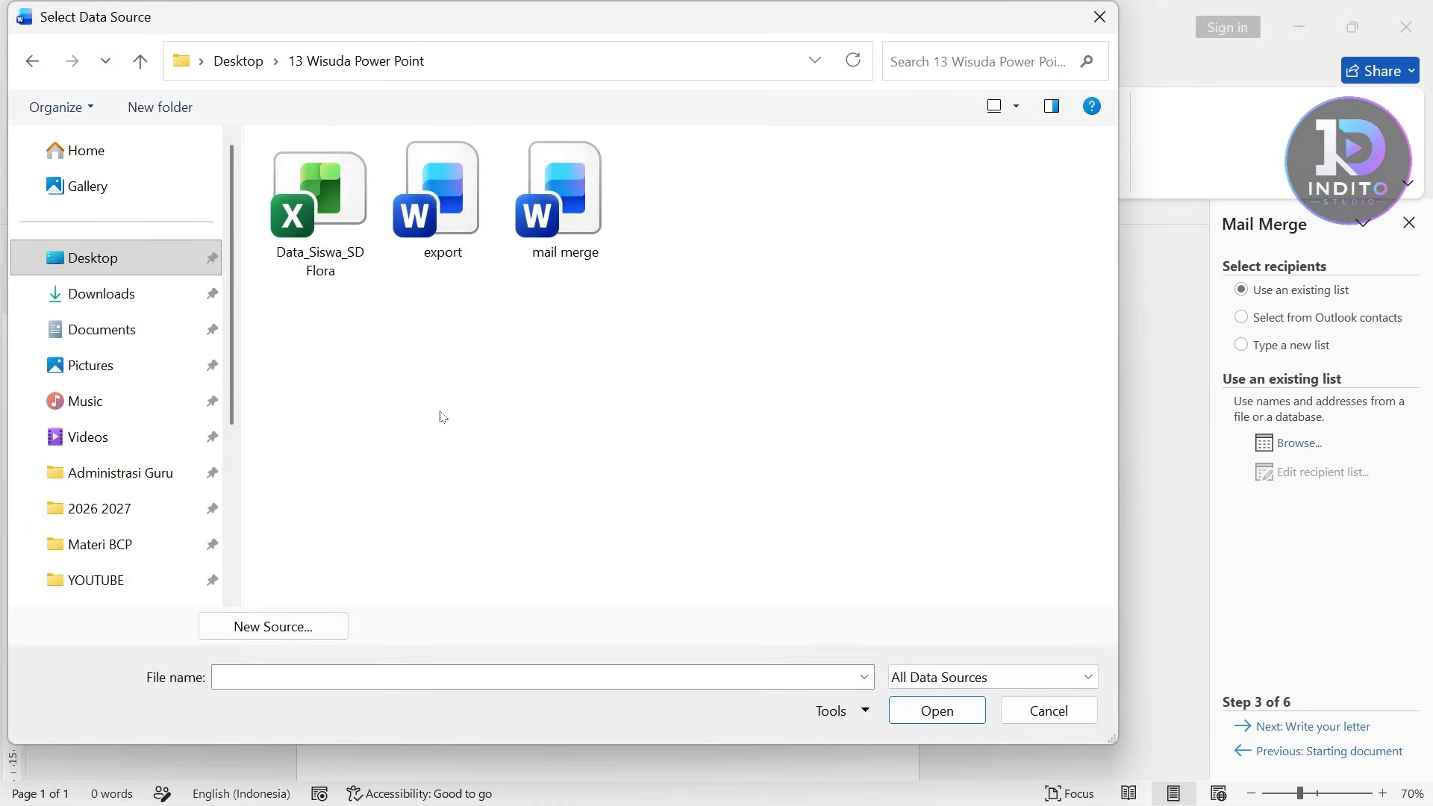
{"action": "double_click", "coordinate": [343, 196]}
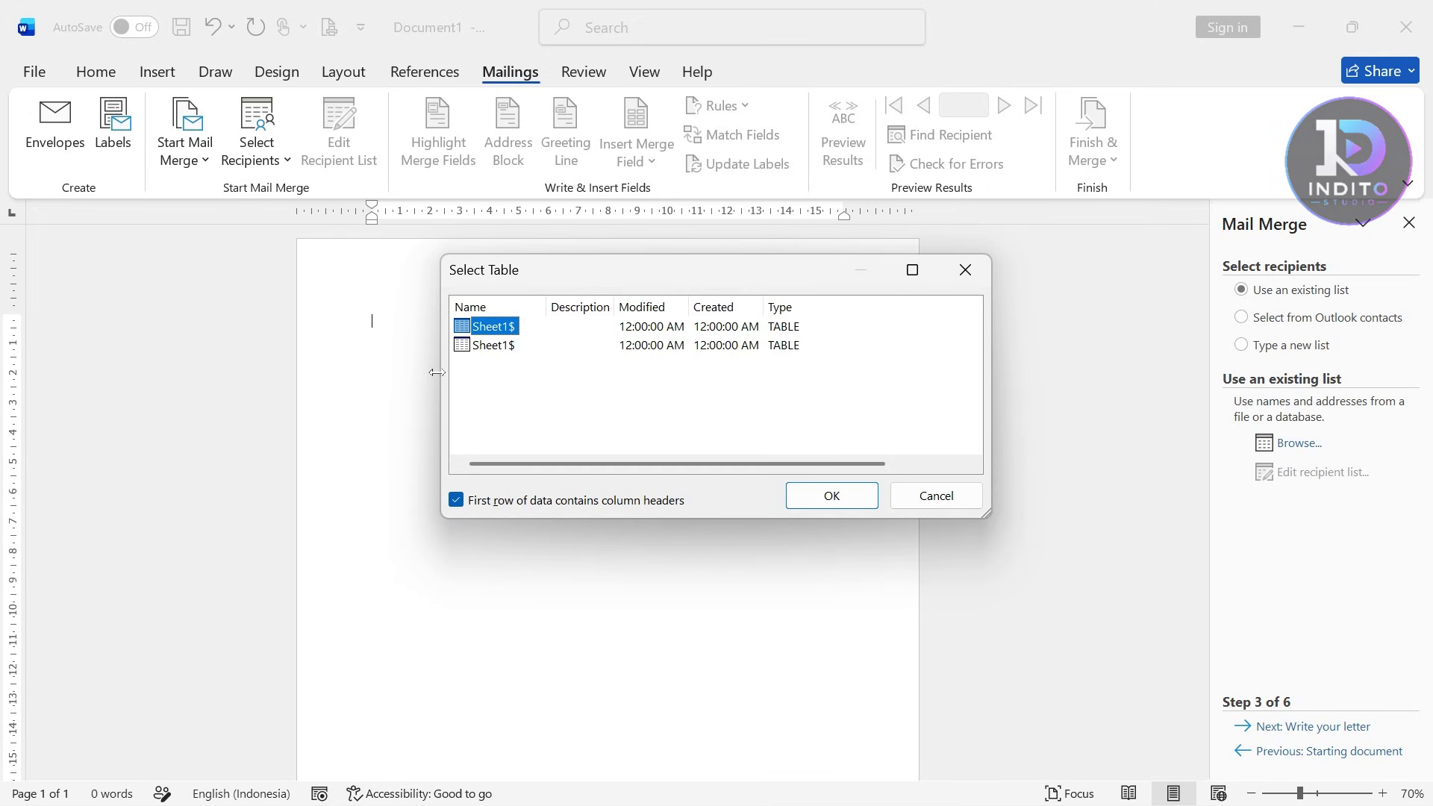
{"action": "key", "text": "alt+Tab"}
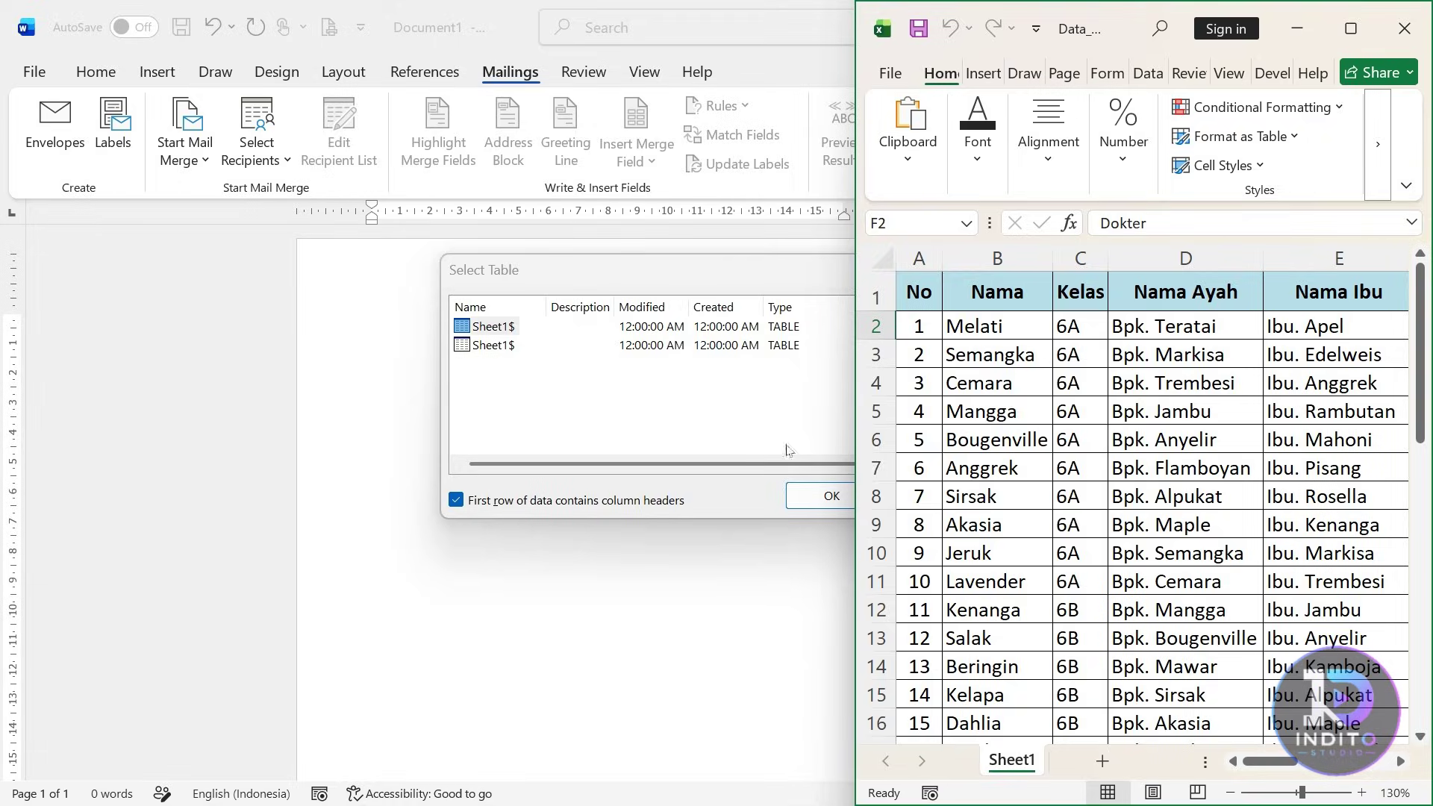
{"action": "left_click", "coordinate": [672, 274]}
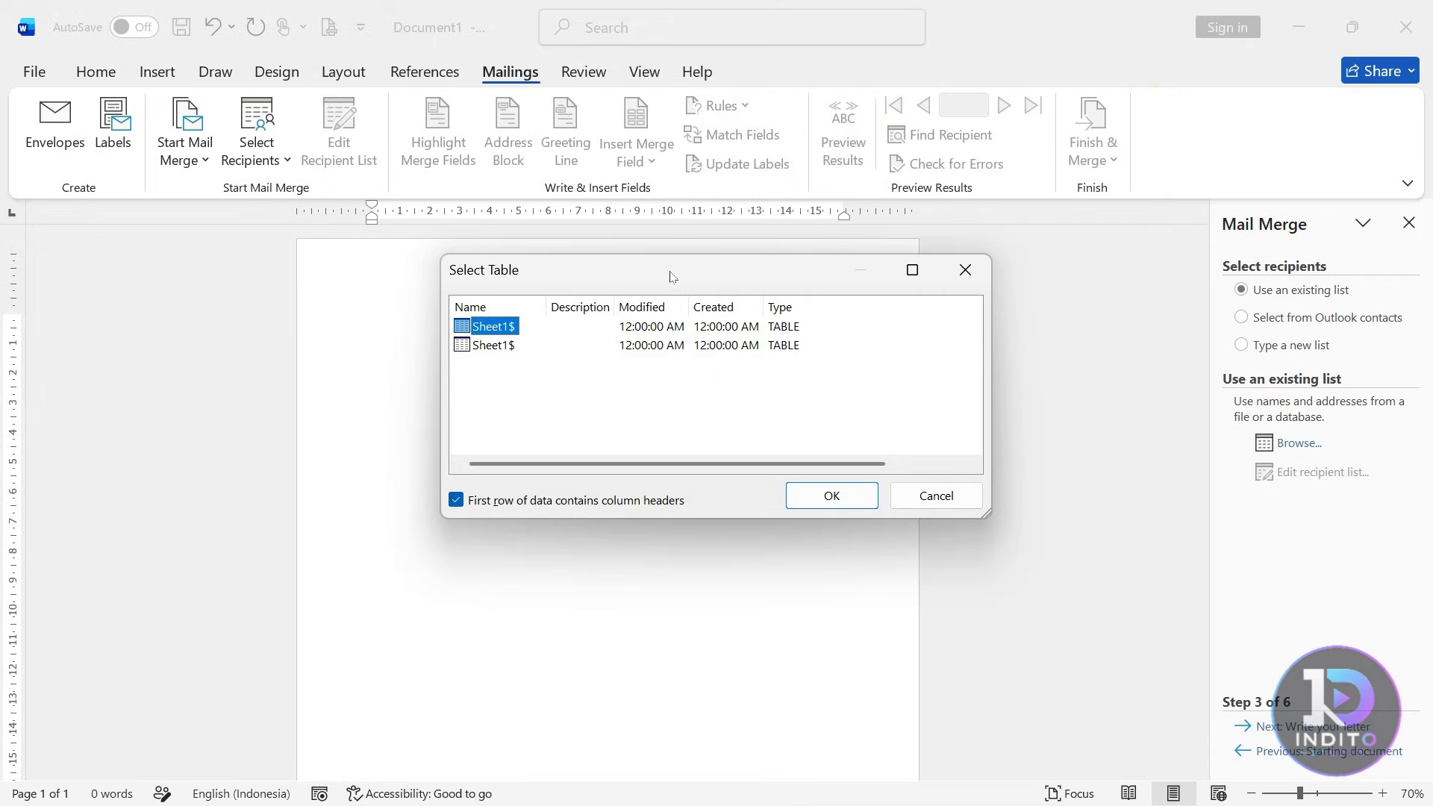
{"action": "left_click", "coordinate": [523, 379]}
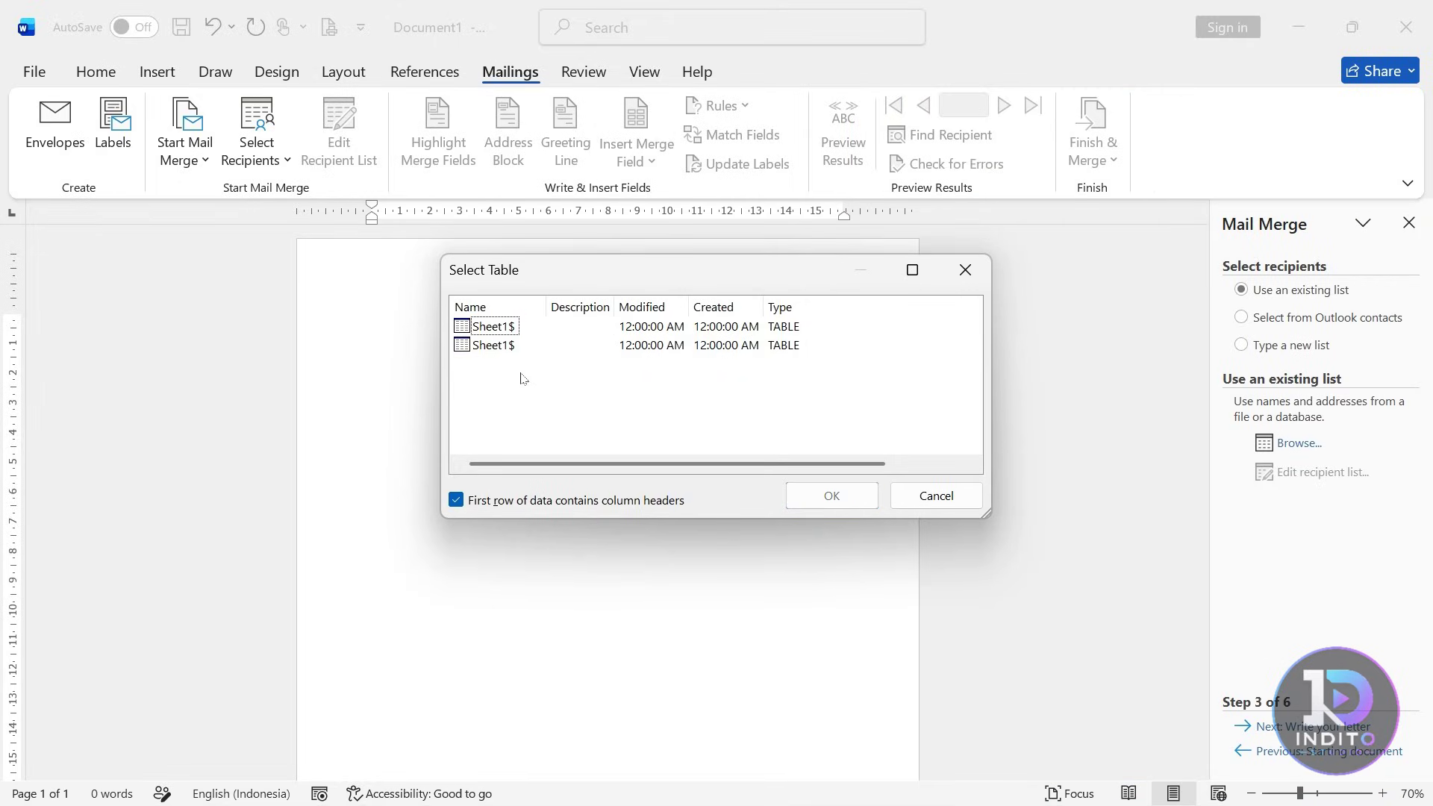
{"action": "left_click", "coordinate": [499, 329]}
{"action": "left_click", "coordinate": [816, 495]}
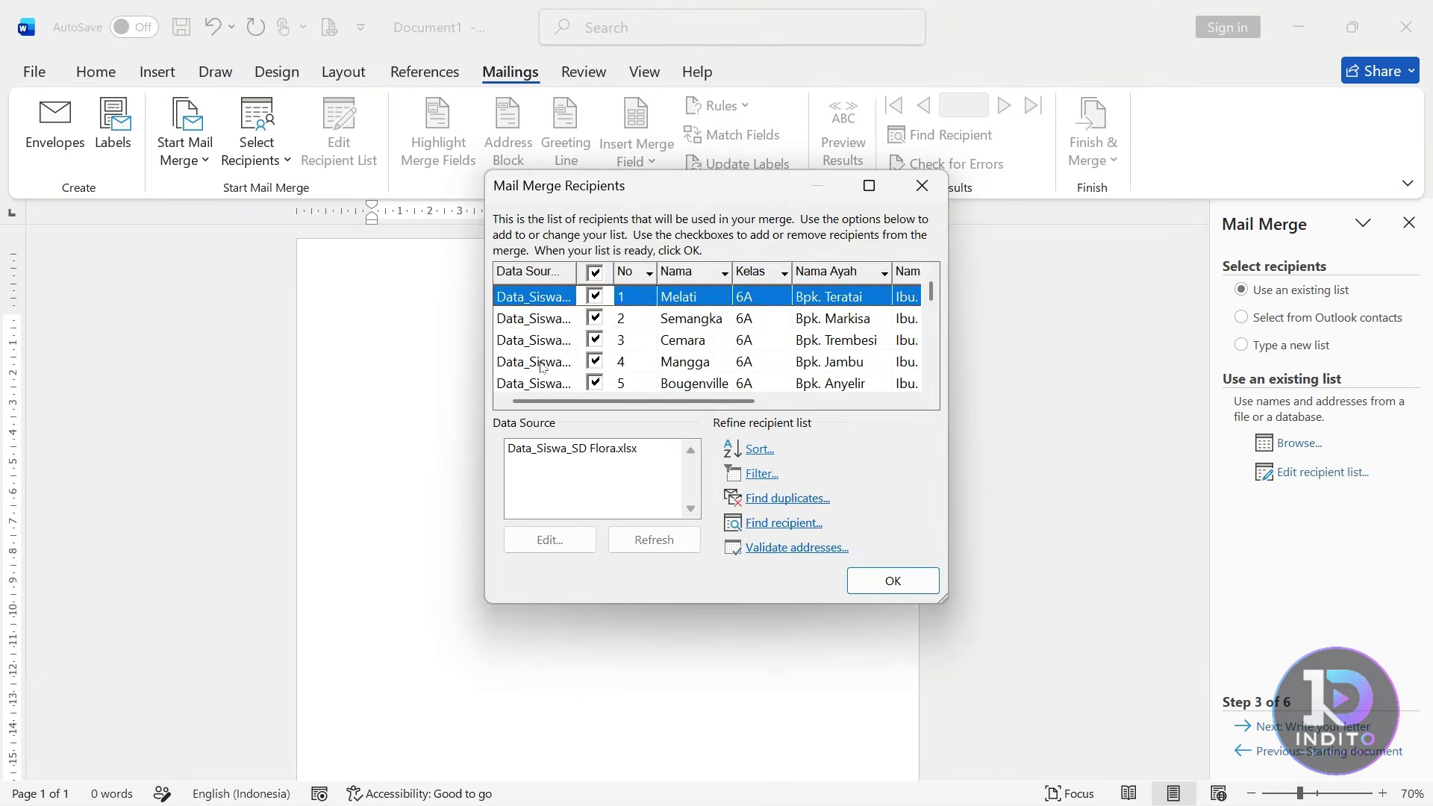
{"action": "scroll", "coordinate": [635, 401], "scroll_direction": "right", "scroll_amount": 5}
{"action": "scroll", "coordinate": [634, 401], "scroll_direction": "left", "scroll_amount": 5}
{"action": "left_click", "coordinate": [889, 580]}
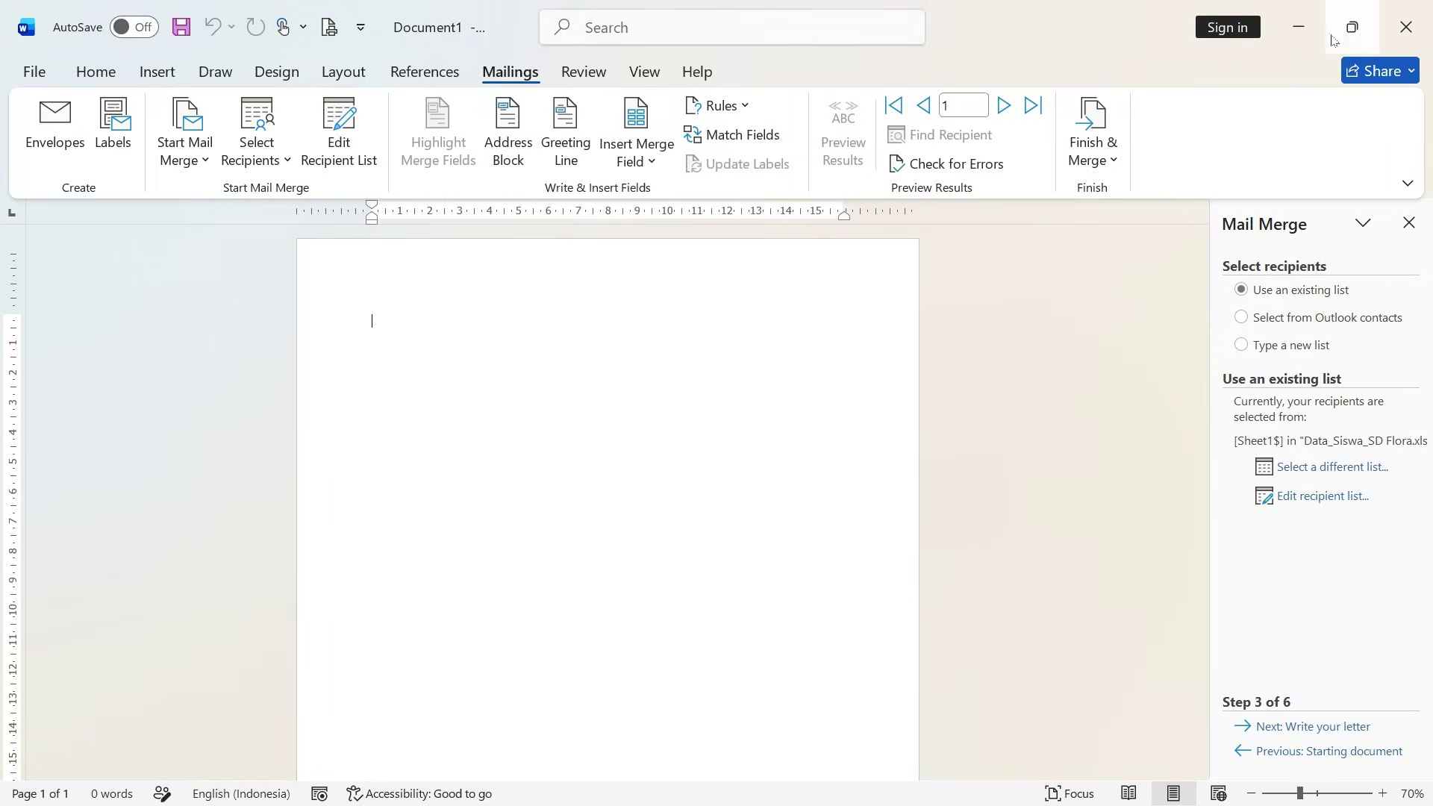
Place Word and the Excel workbook side by side again with Word wider, and zoom the worksheet out to 120%.
{"action": "mouse_move", "coordinate": [1344, 36]}
{"action": "left_click", "coordinate": [1217, 57]}
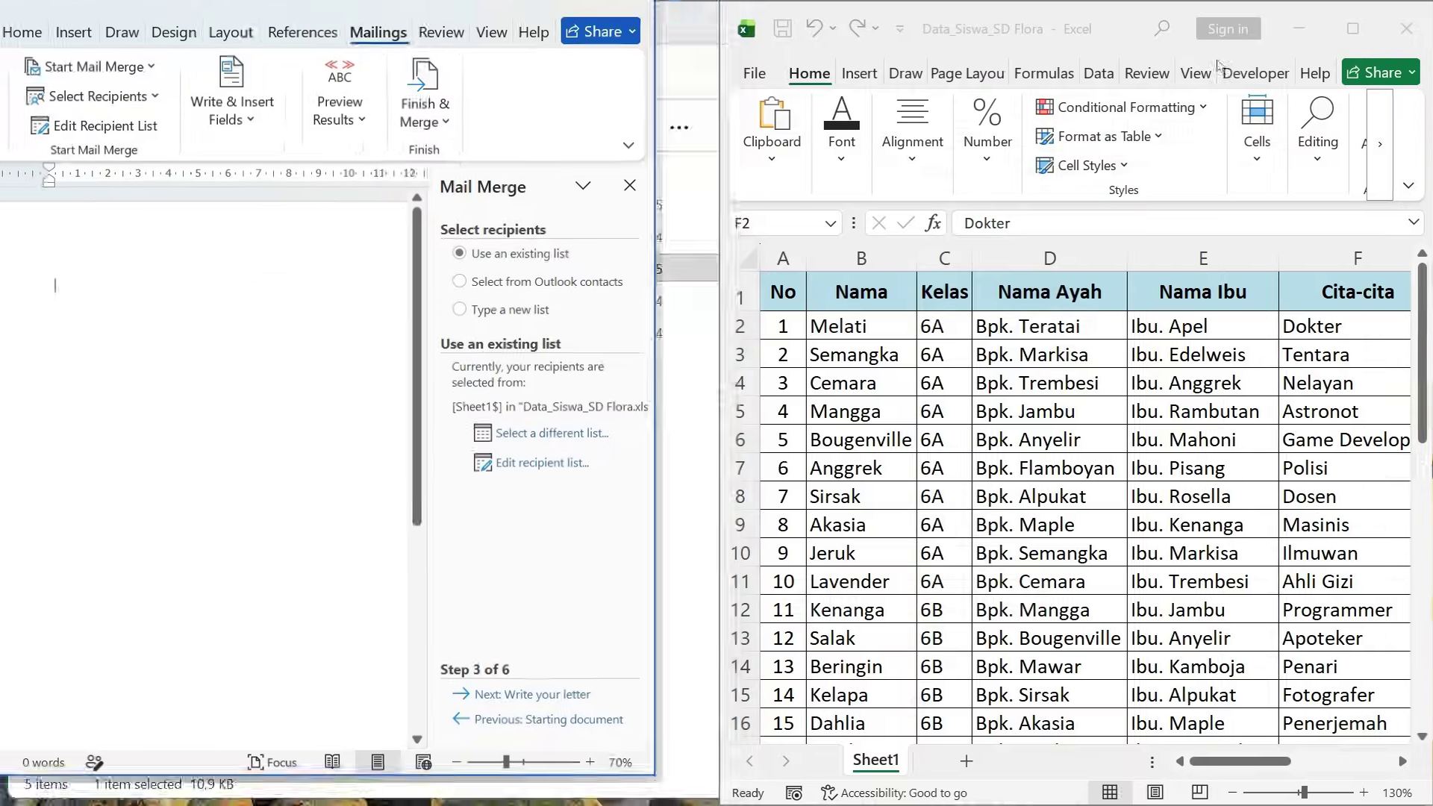
{"action": "left_click_drag", "start_coordinate": [713, 352], "coordinate": [837, 352]}
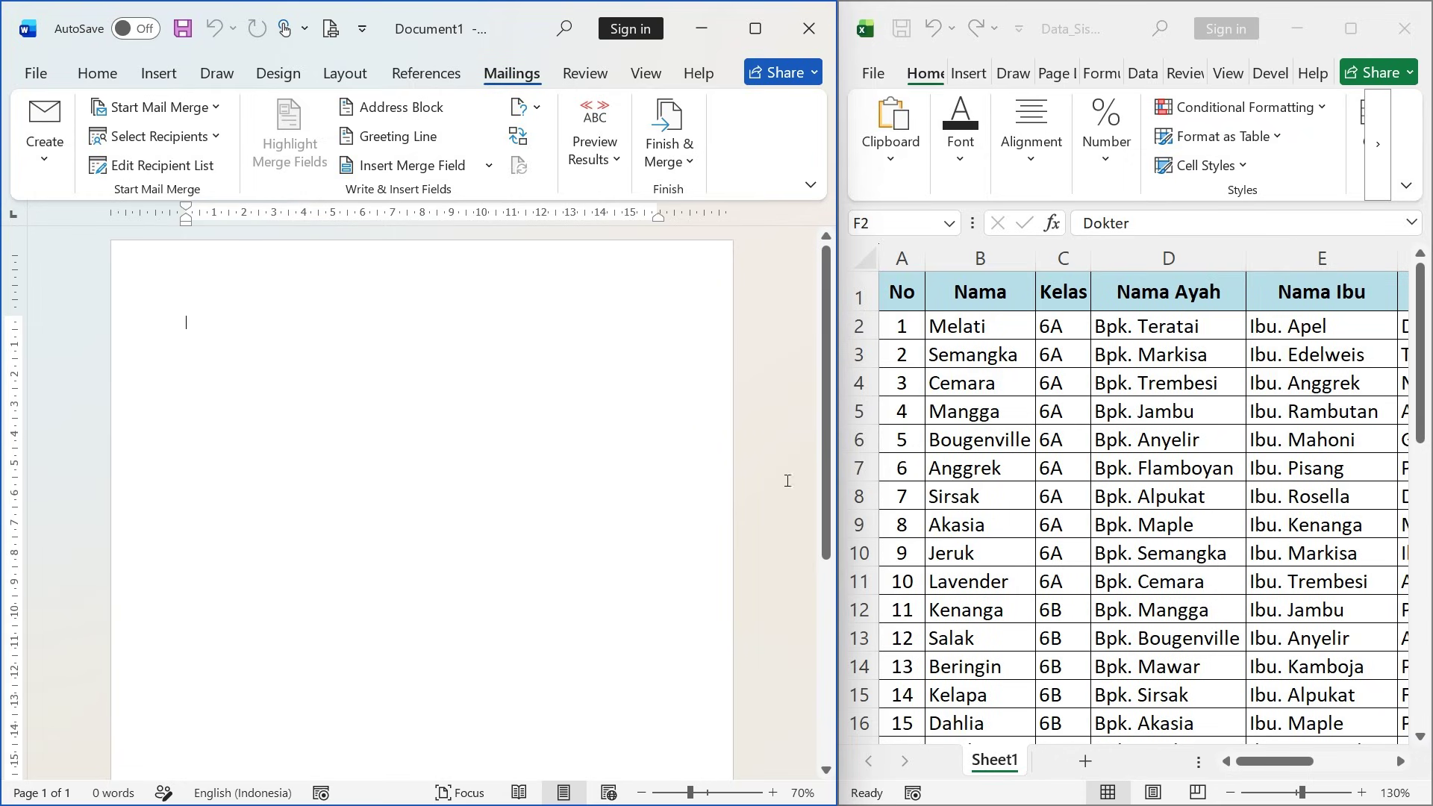
{"action": "left_click", "coordinate": [1230, 793]}
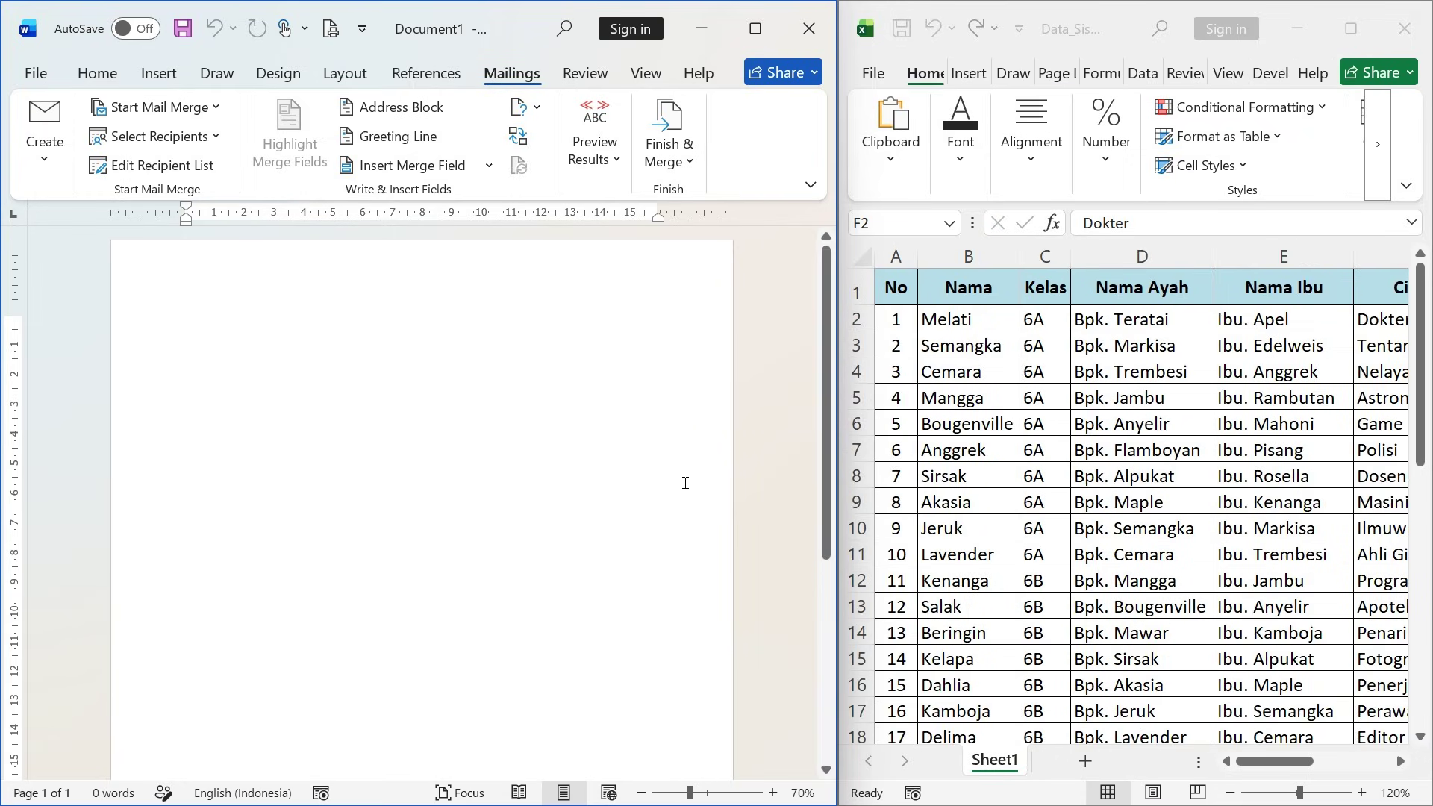
Insert the No merge field on the first line of the document and start a new line below it.
{"action": "left_click", "coordinate": [489, 166]}
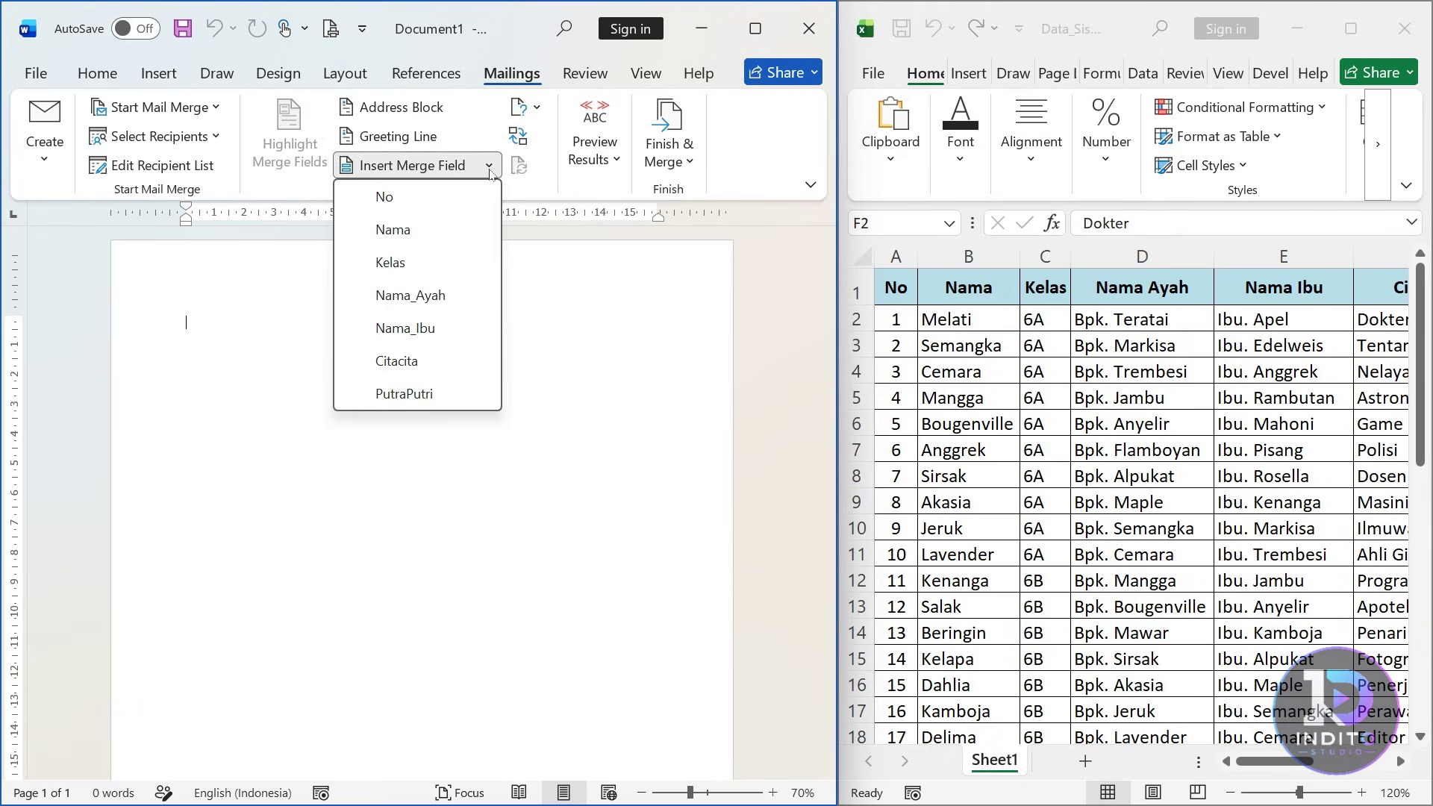
{"action": "left_click", "coordinate": [448, 194]}
{"action": "key", "text": "Return"}
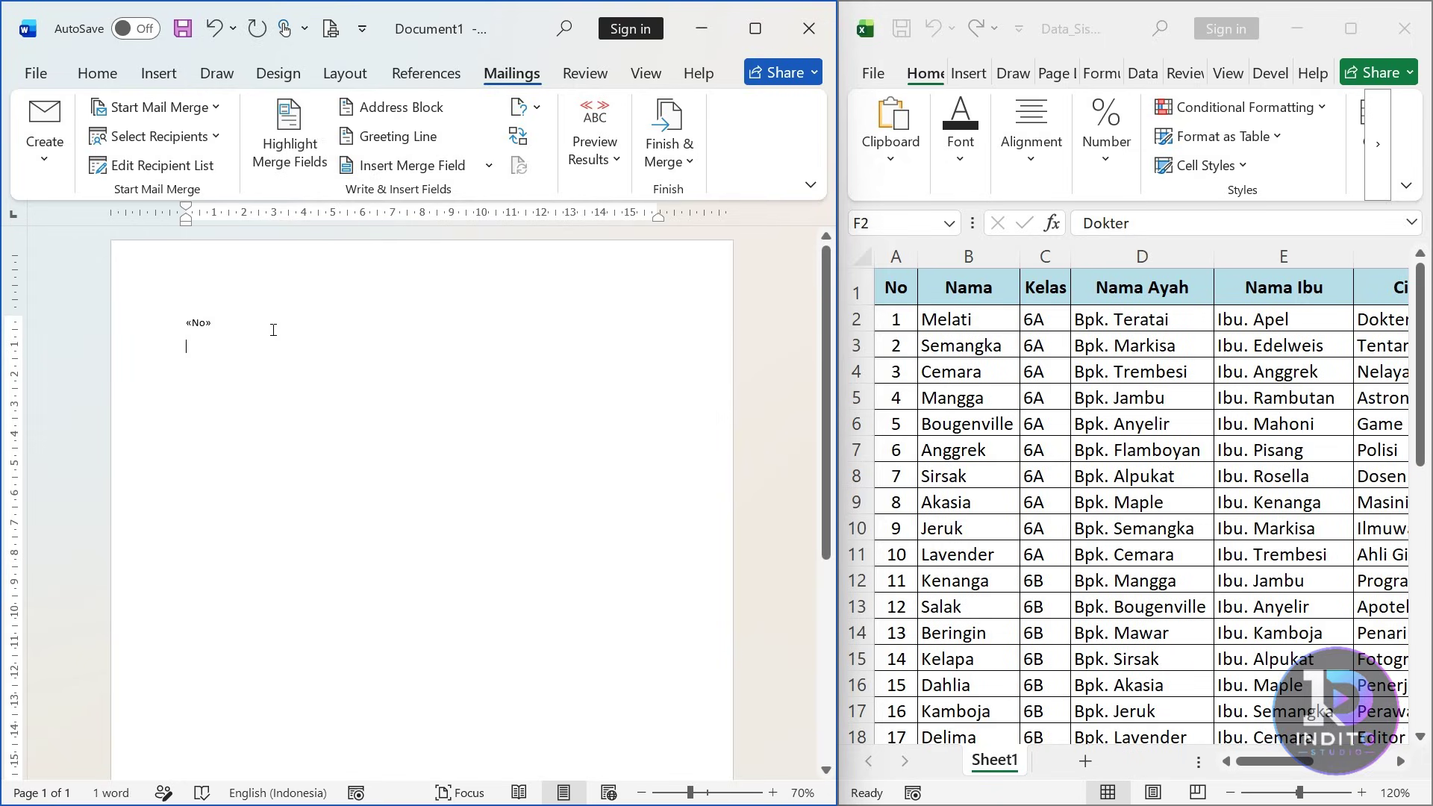
Set the font size of the «No» field to 24 and continue on a new line in that size.
{"action": "left_click", "coordinate": [64, 327]}
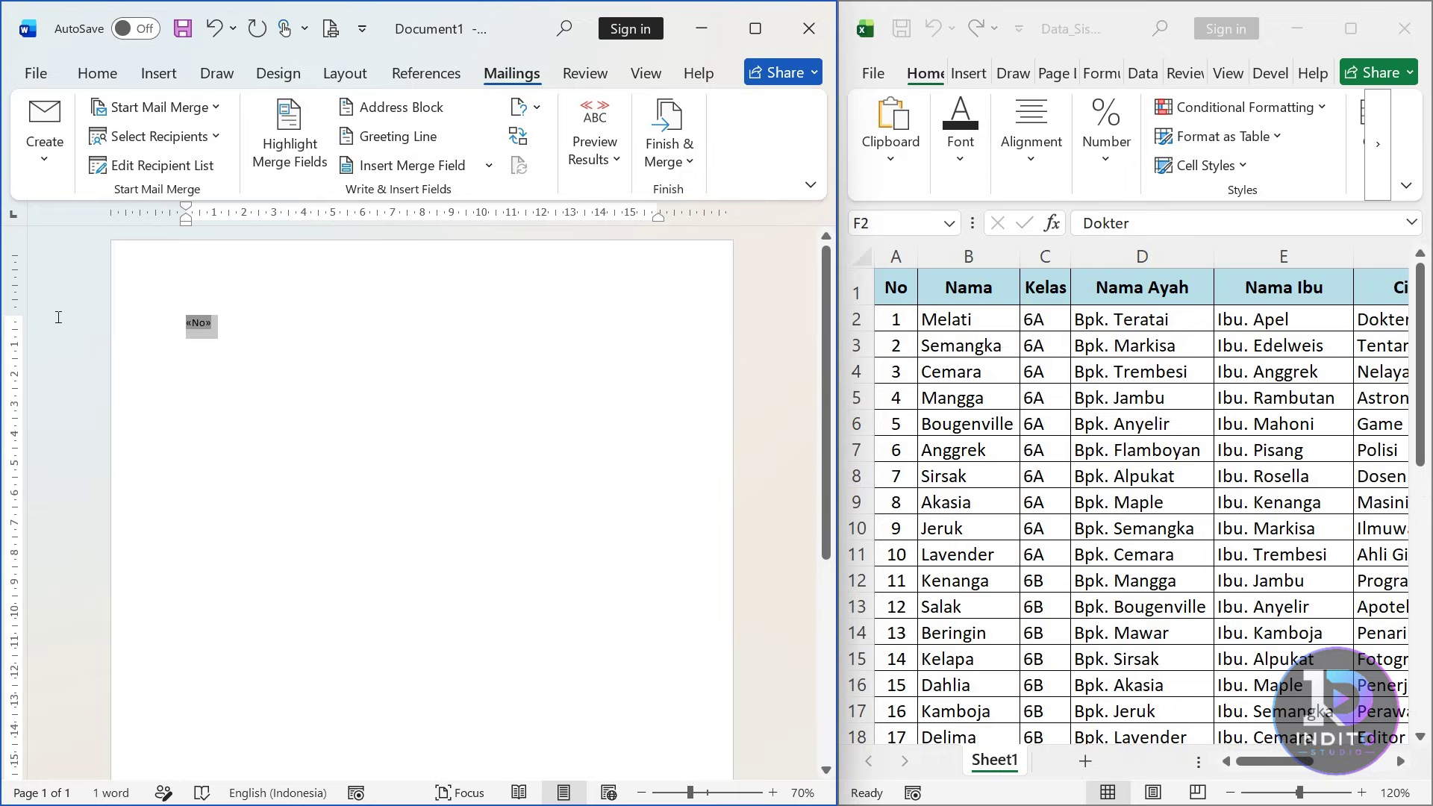
{"action": "left_click", "coordinate": [109, 76]}
{"action": "left_click", "coordinate": [354, 107]}
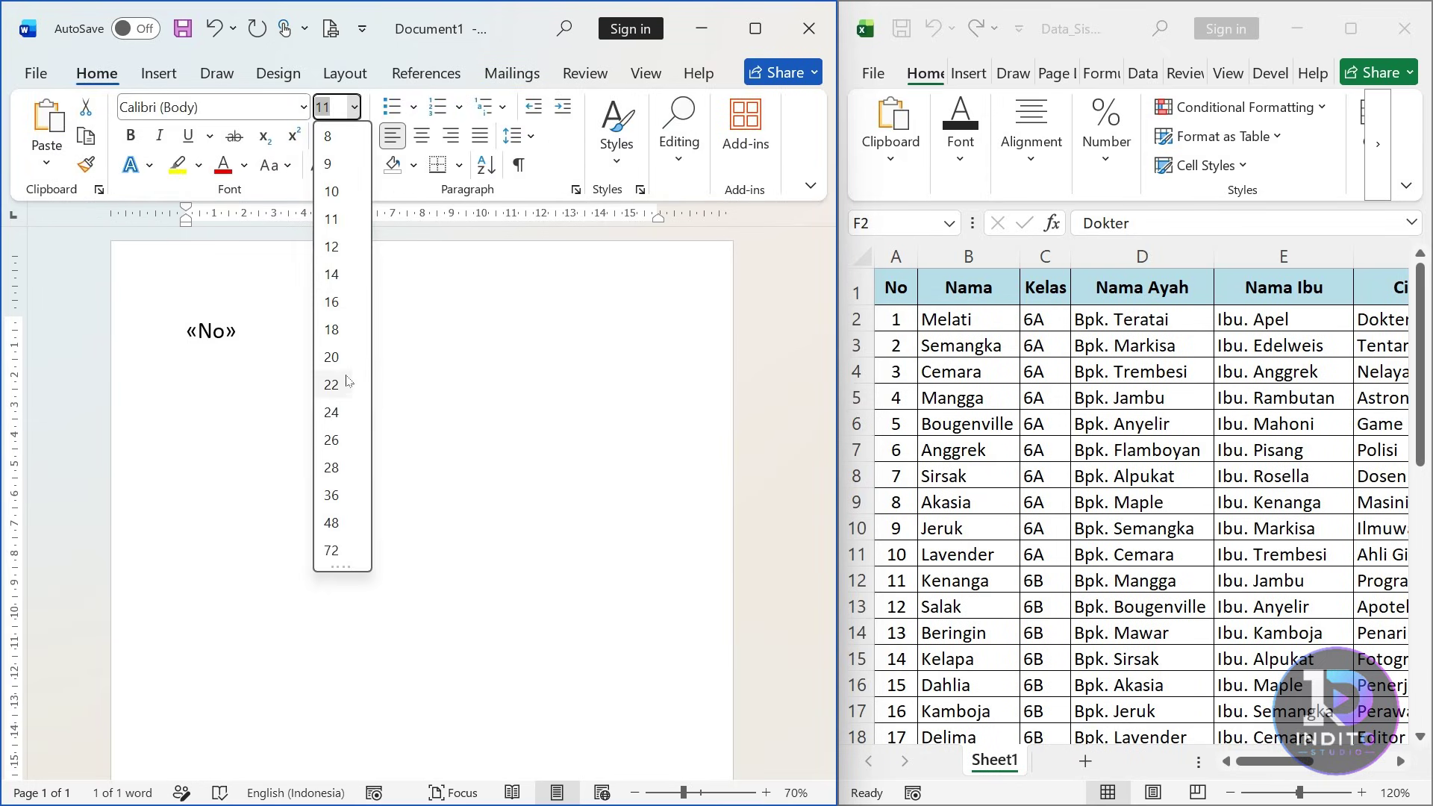
{"action": "left_click", "coordinate": [331, 412]}
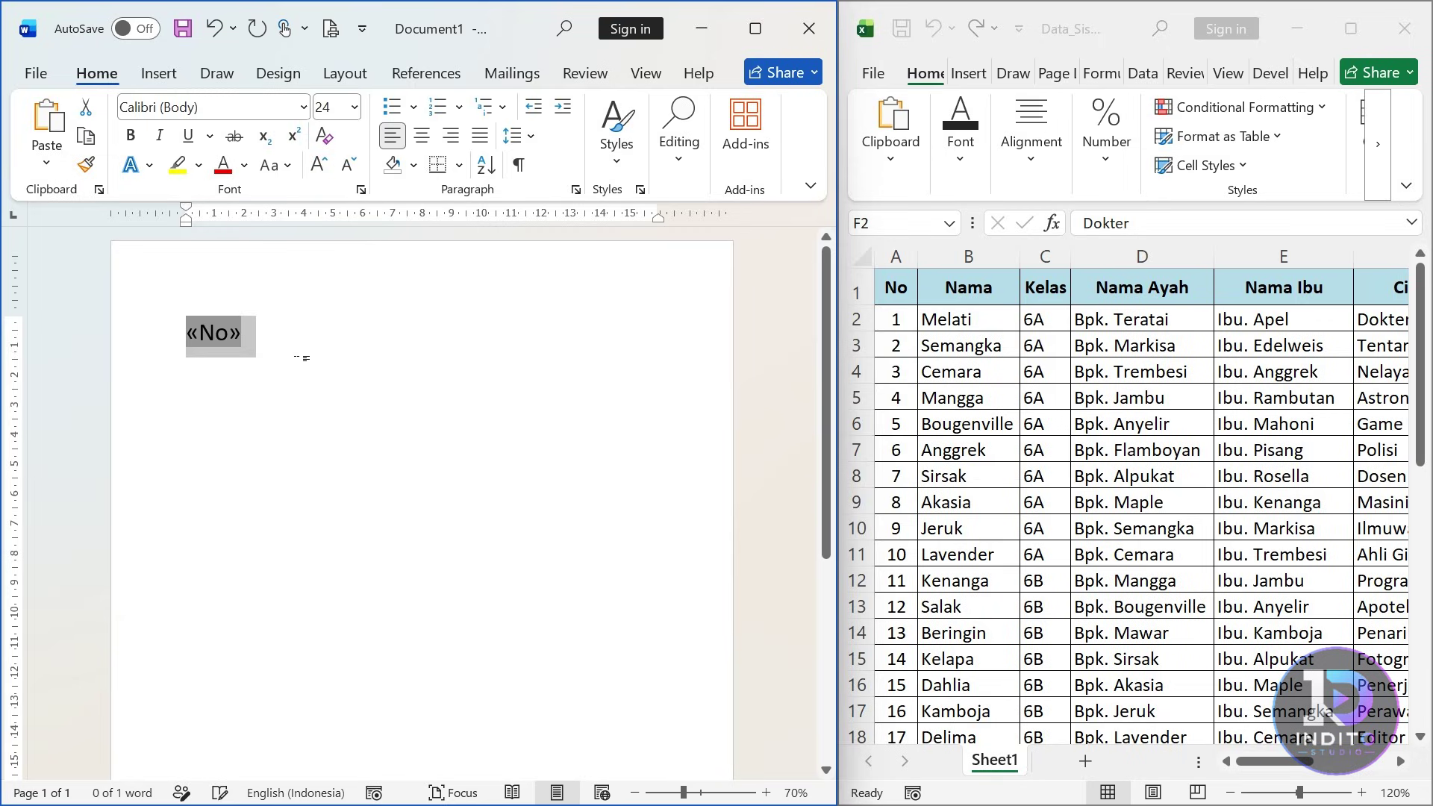
{"action": "left_click", "coordinate": [292, 327]}
{"action": "key", "text": "Return"}
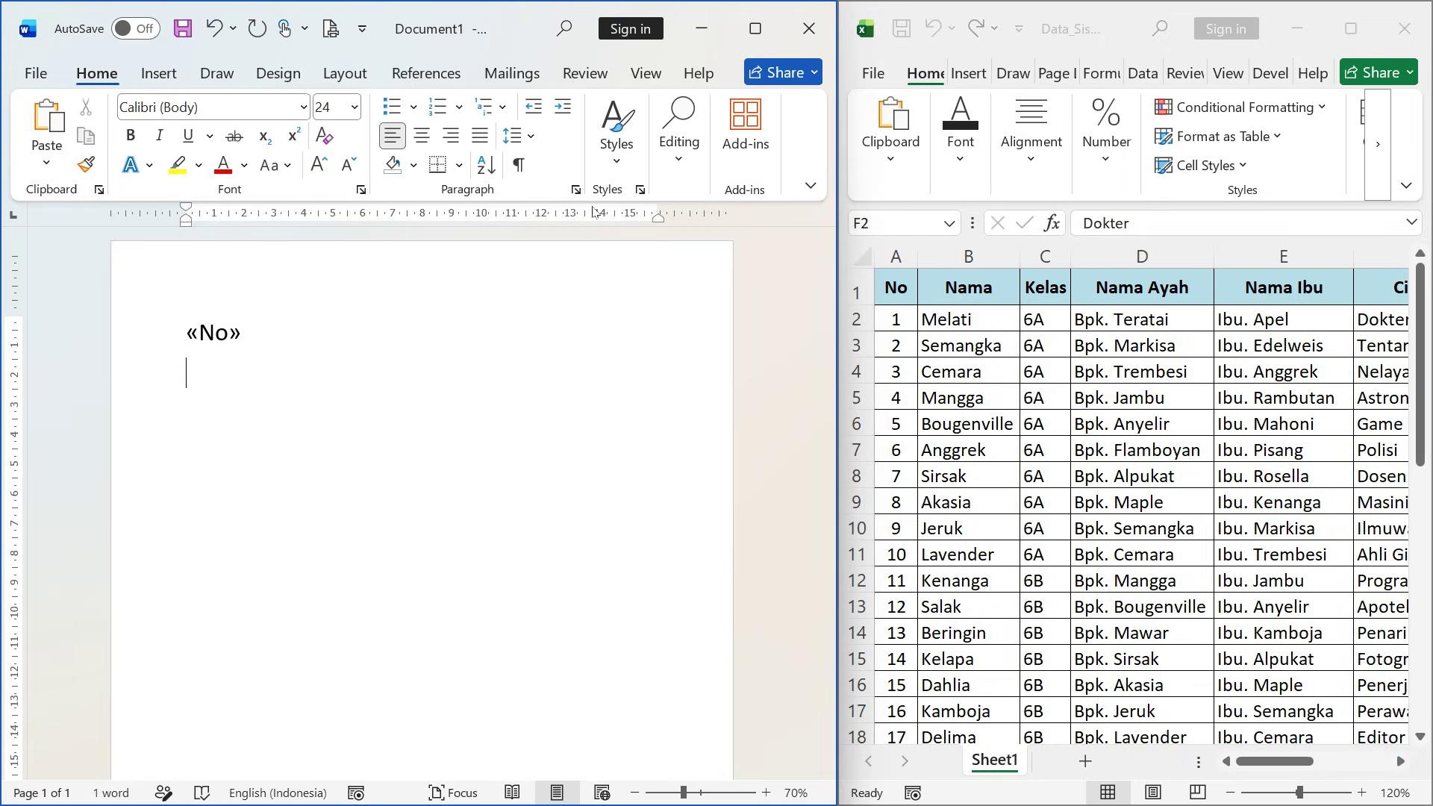
Insert the Nama and Kelas merge fields on separate lines below «No».
{"action": "left_click", "coordinate": [512, 72]}
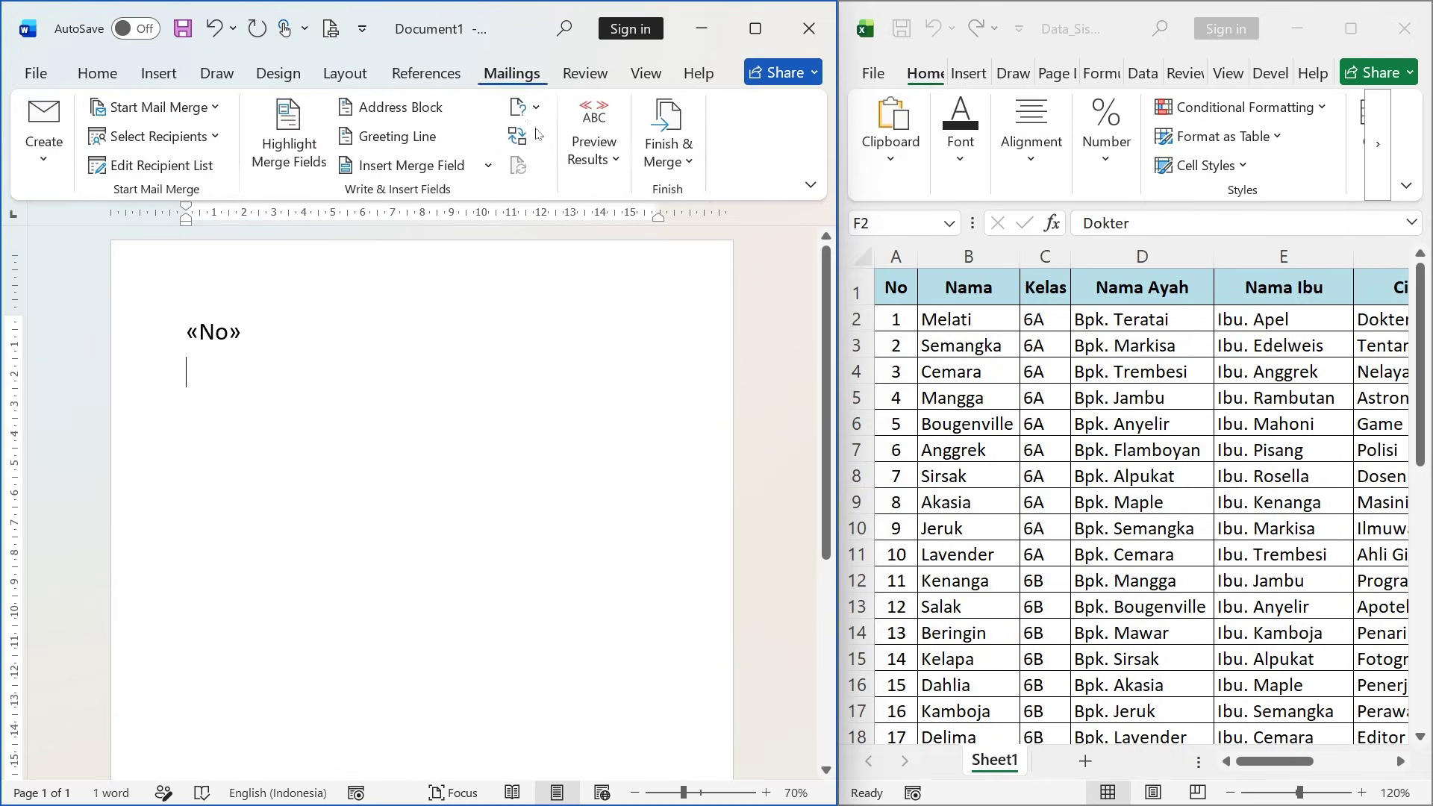
{"action": "left_click", "coordinate": [486, 170]}
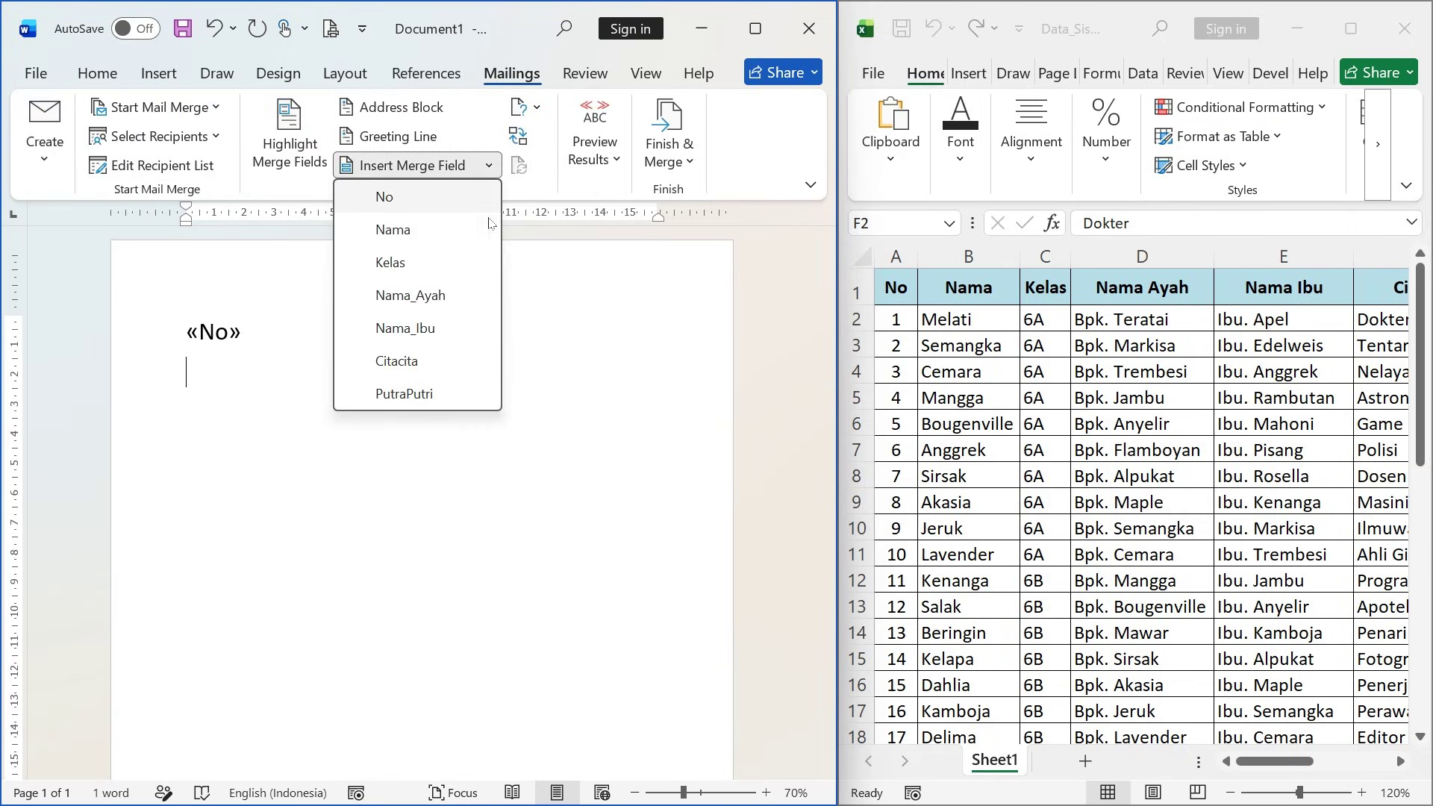
{"action": "left_click", "coordinate": [468, 226]}
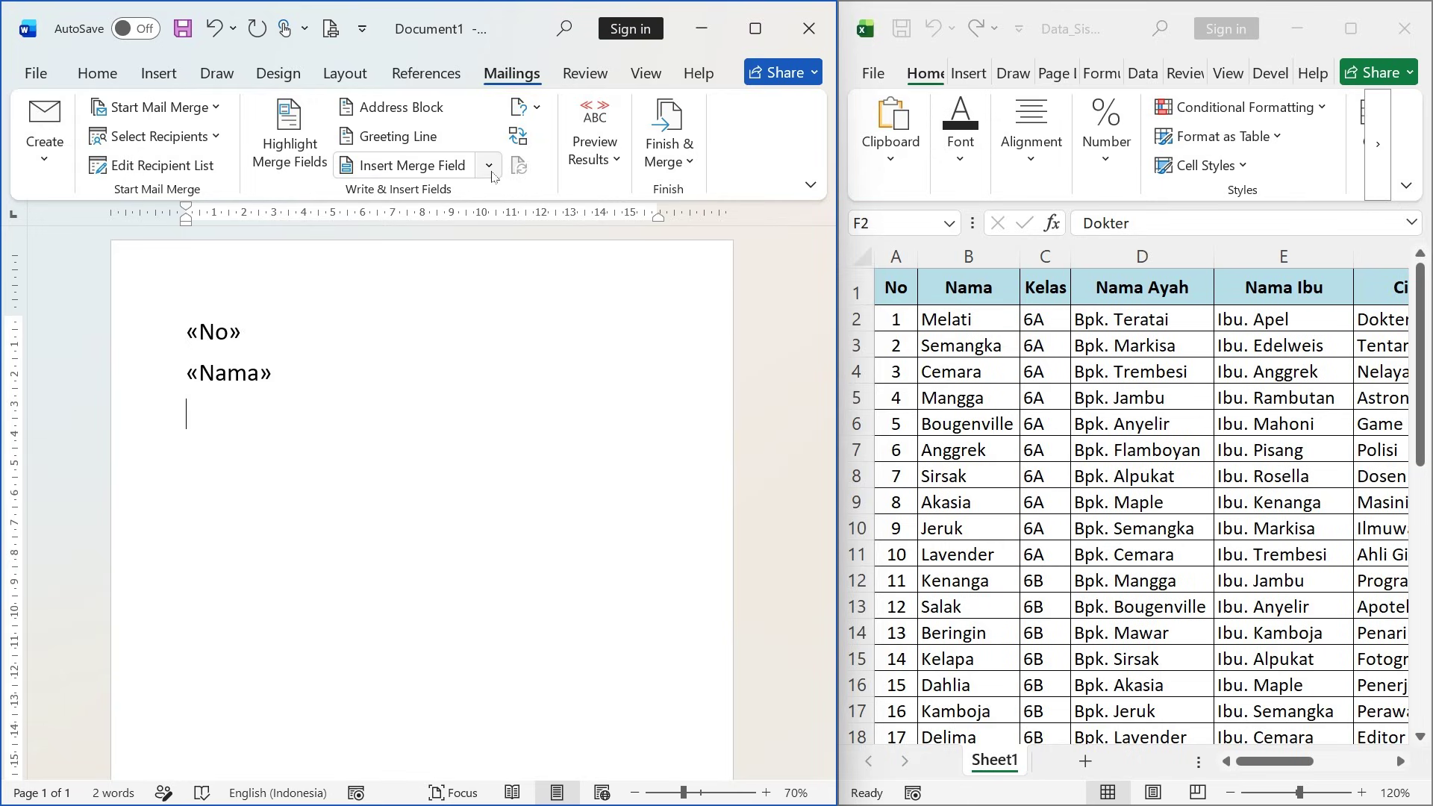
{"action": "left_click", "coordinate": [490, 170]}
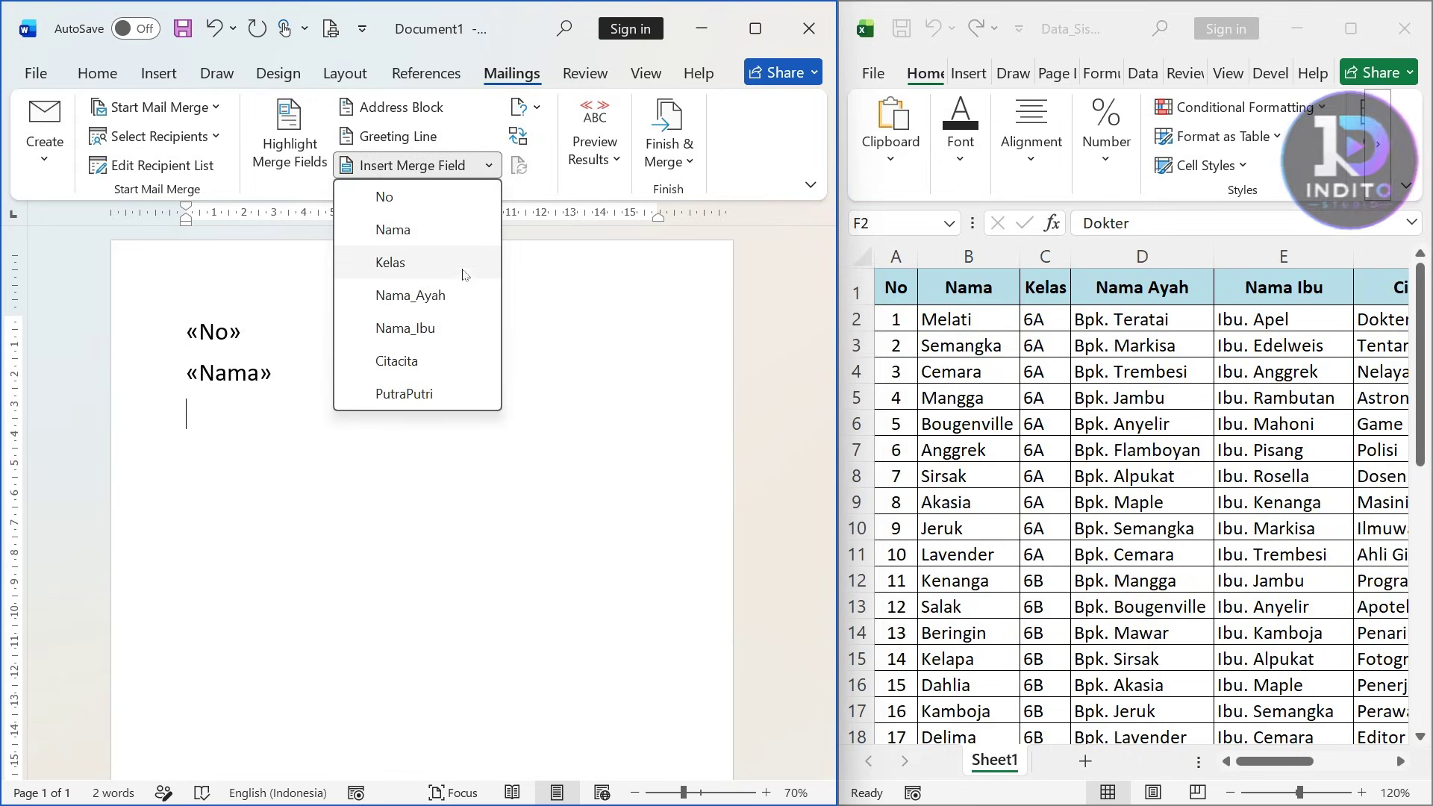
{"action": "left_click", "coordinate": [463, 263]}
{"action": "key", "text": "Return"}
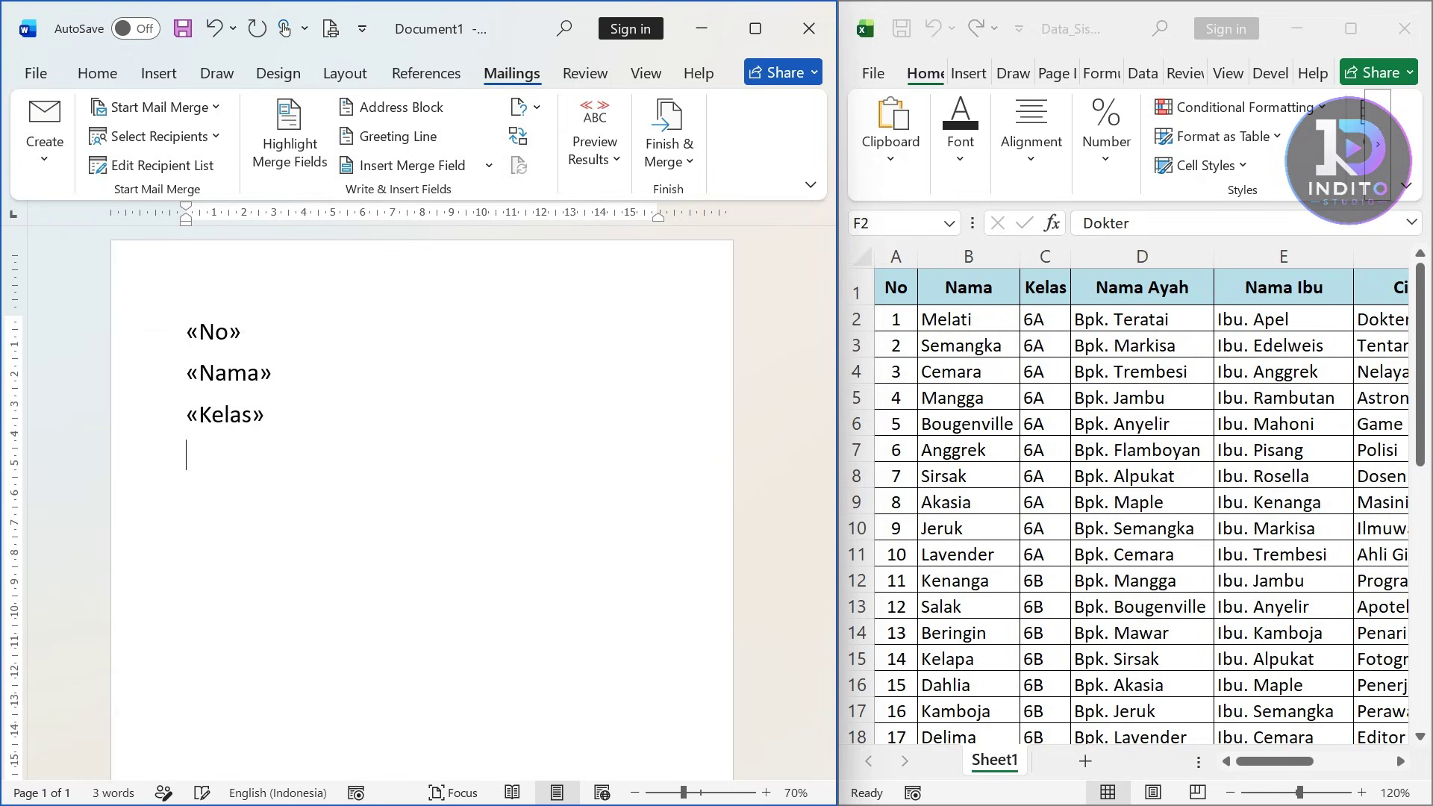
Insert the Nama_Ayah, Nama_Ibu and Citacita merge fields on separate lines below «Kelas».
{"action": "left_click", "coordinate": [494, 171]}
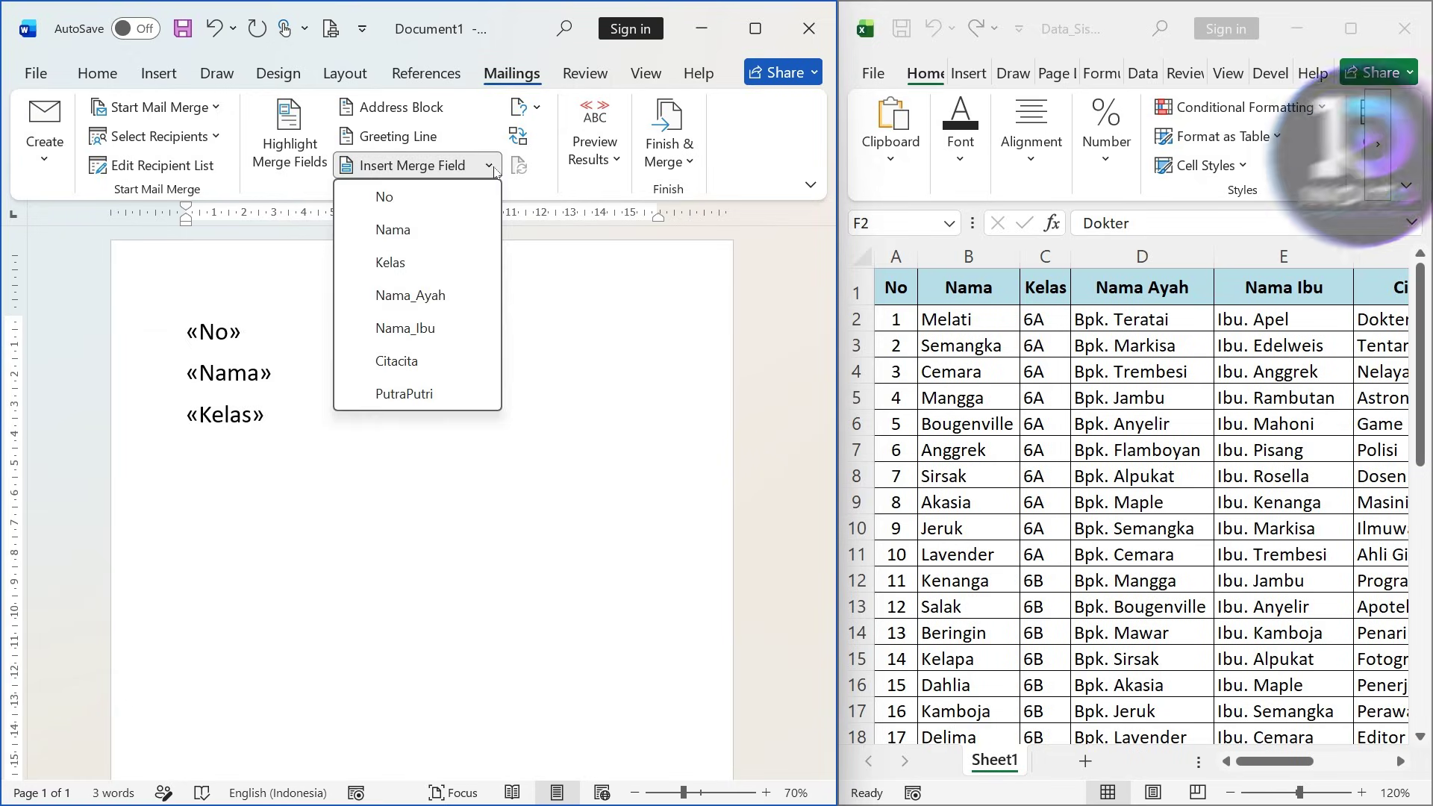
{"action": "left_click", "coordinate": [478, 294]}
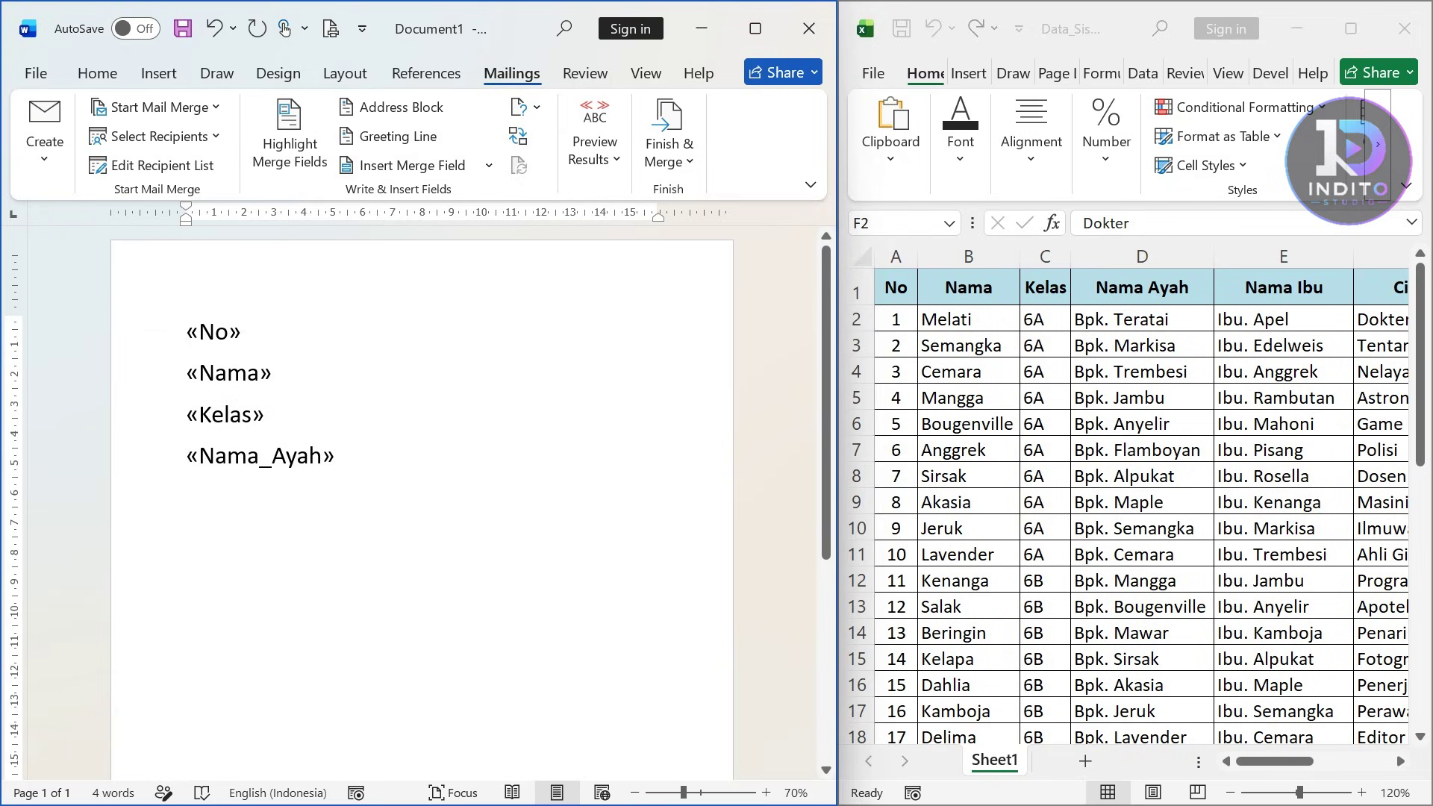
{"action": "key", "text": "Return"}
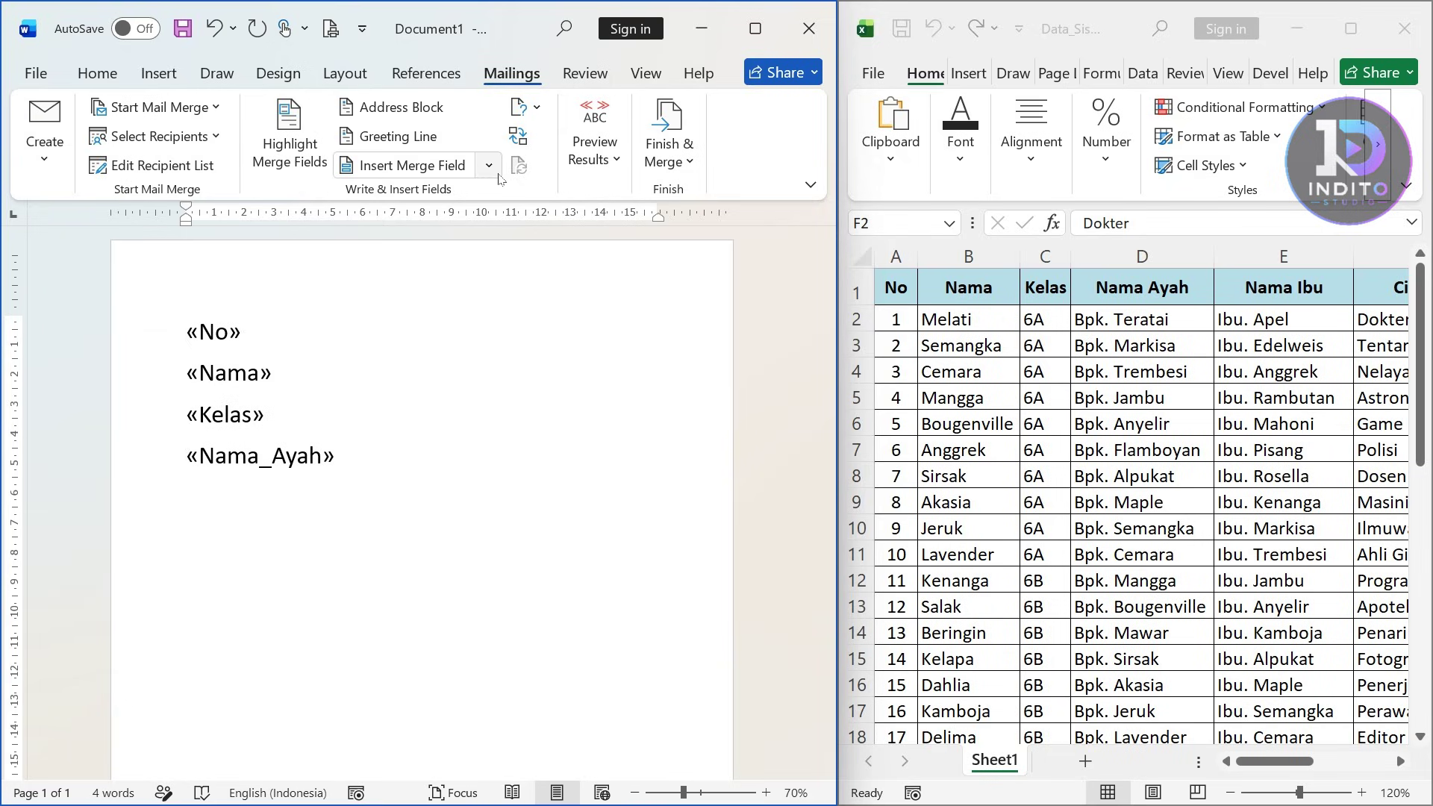
{"action": "left_click", "coordinate": [498, 176]}
{"action": "left_click", "coordinate": [476, 328]}
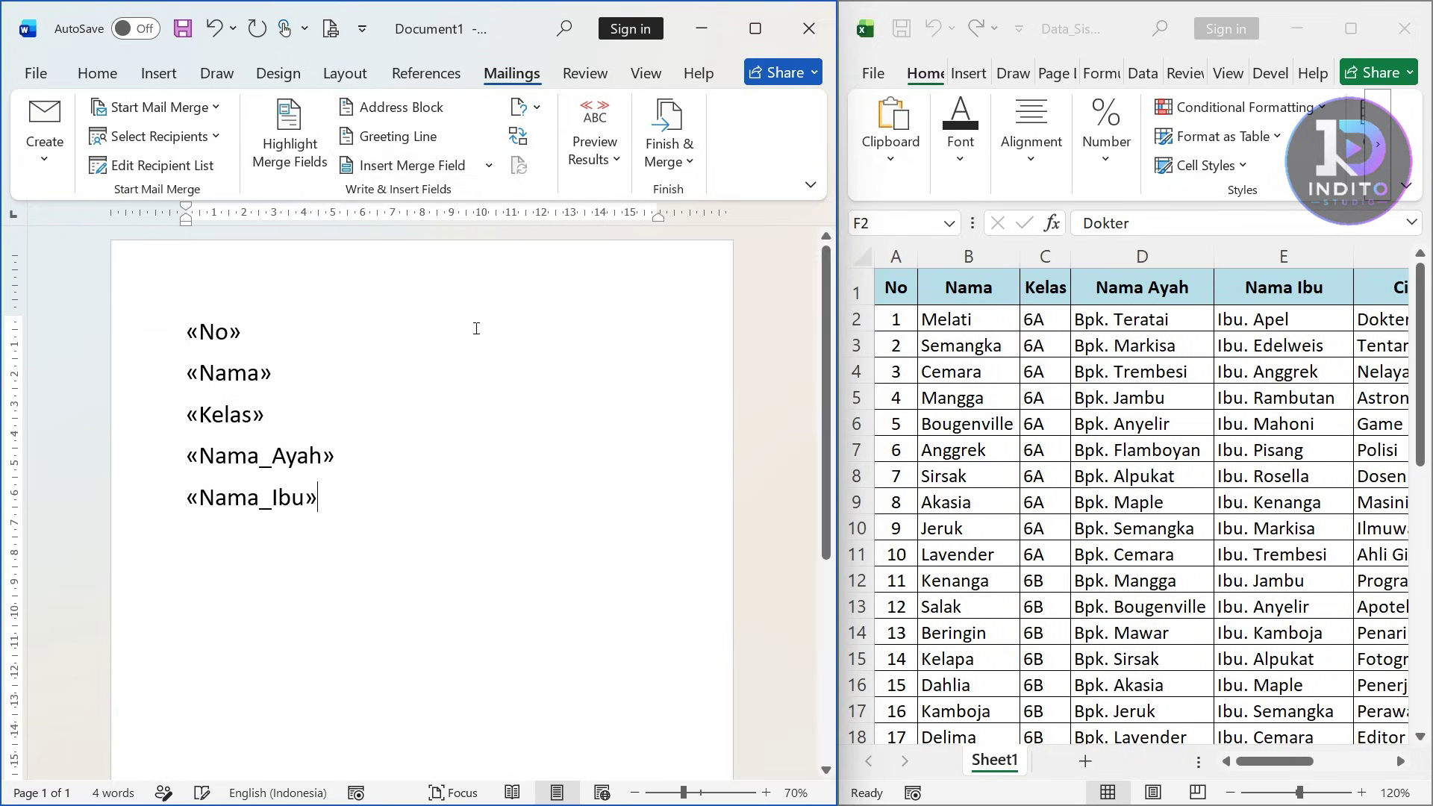
{"action": "key", "text": "Return"}
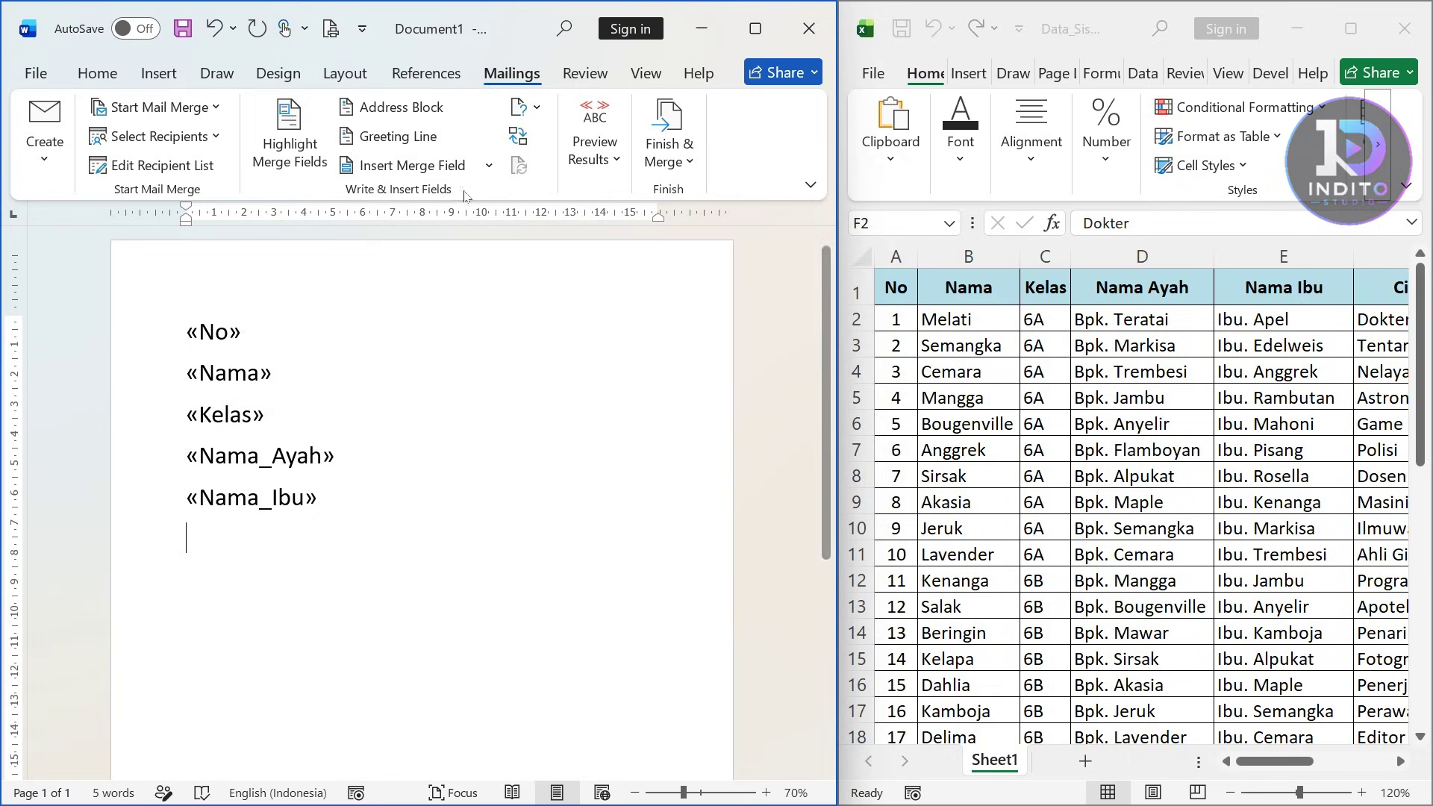
{"action": "left_click", "coordinate": [484, 173]}
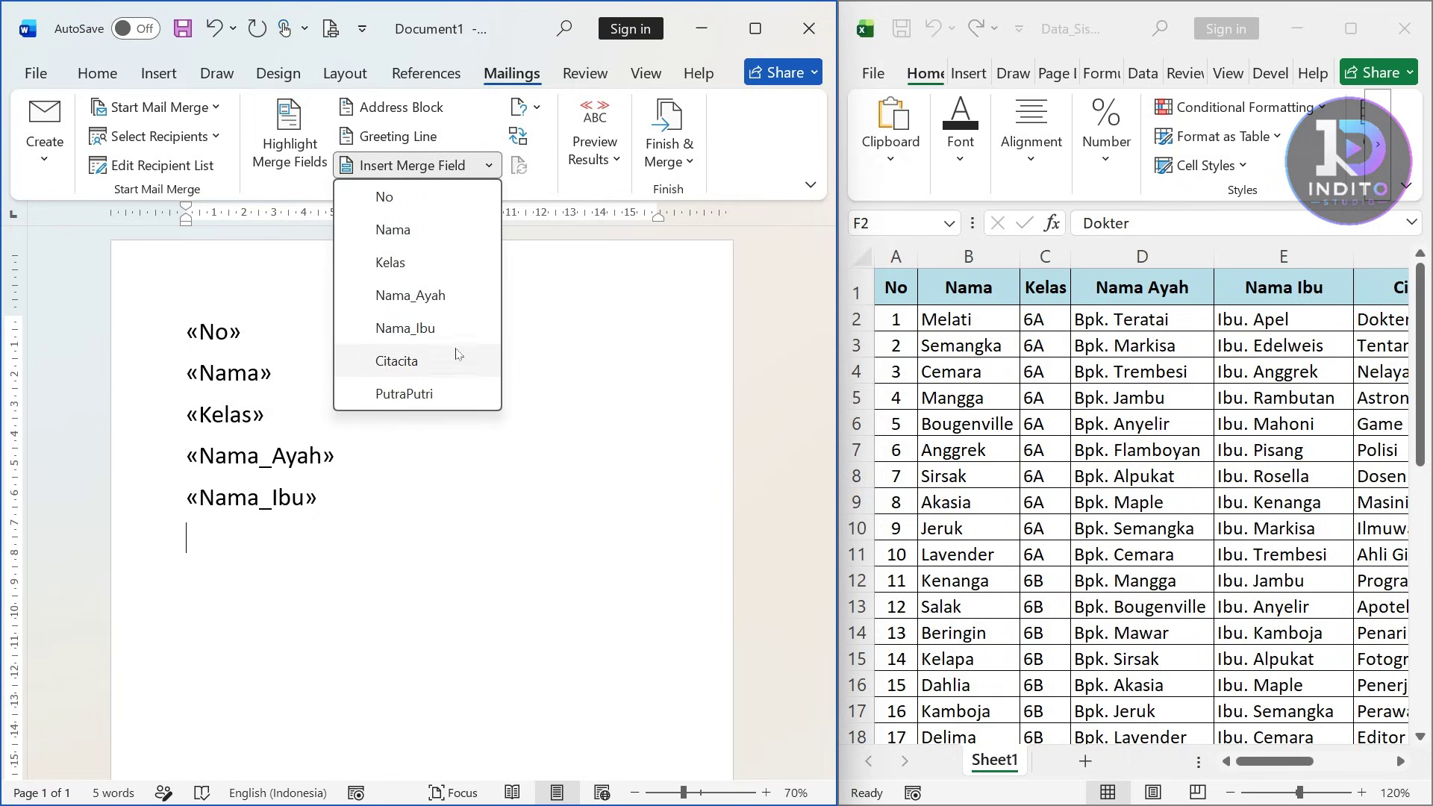
{"action": "left_click", "coordinate": [457, 354]}
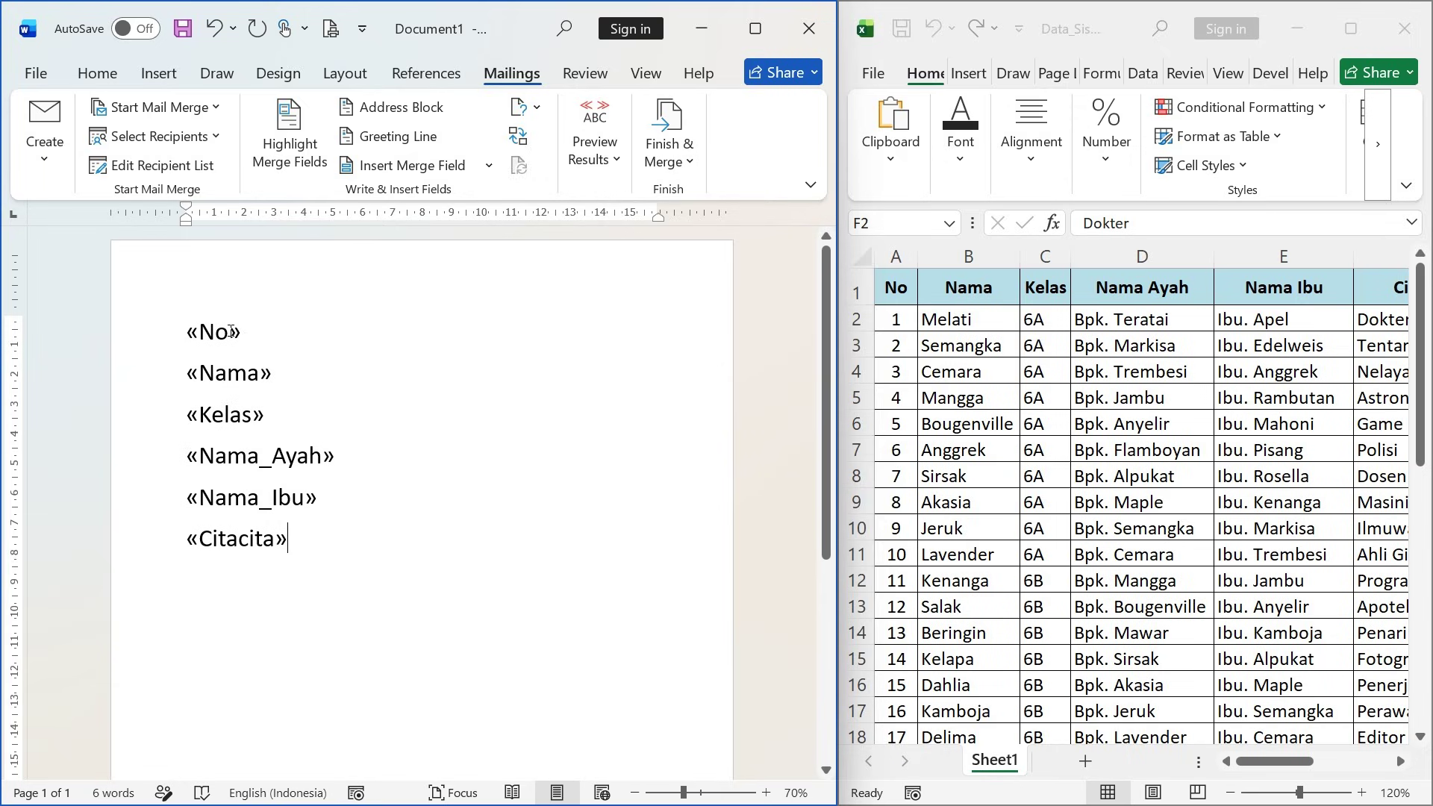
{"action": "left_click_drag", "start_coordinate": [257, 331], "coordinate": [134, 331]}
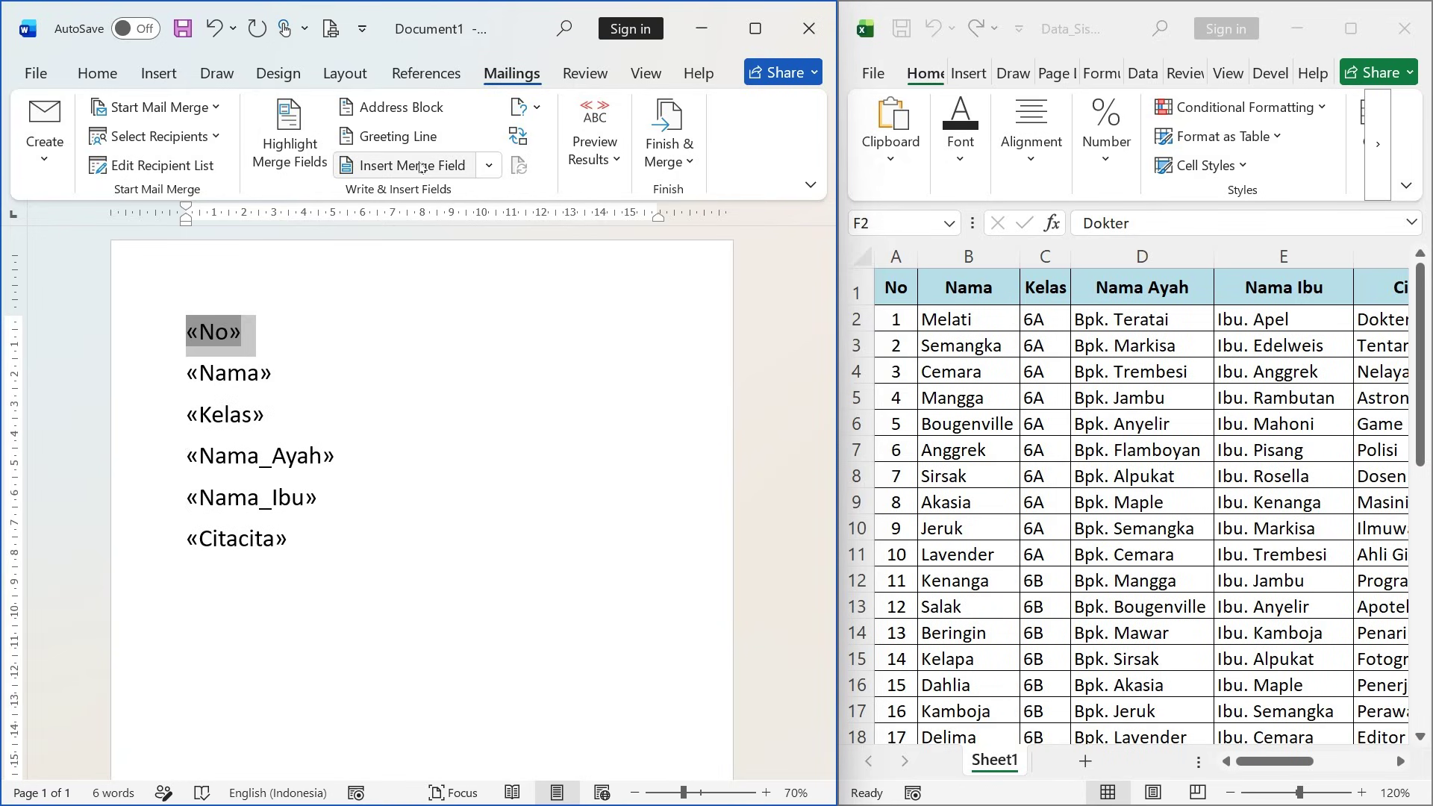
{"action": "left_click", "coordinate": [640, 353]}
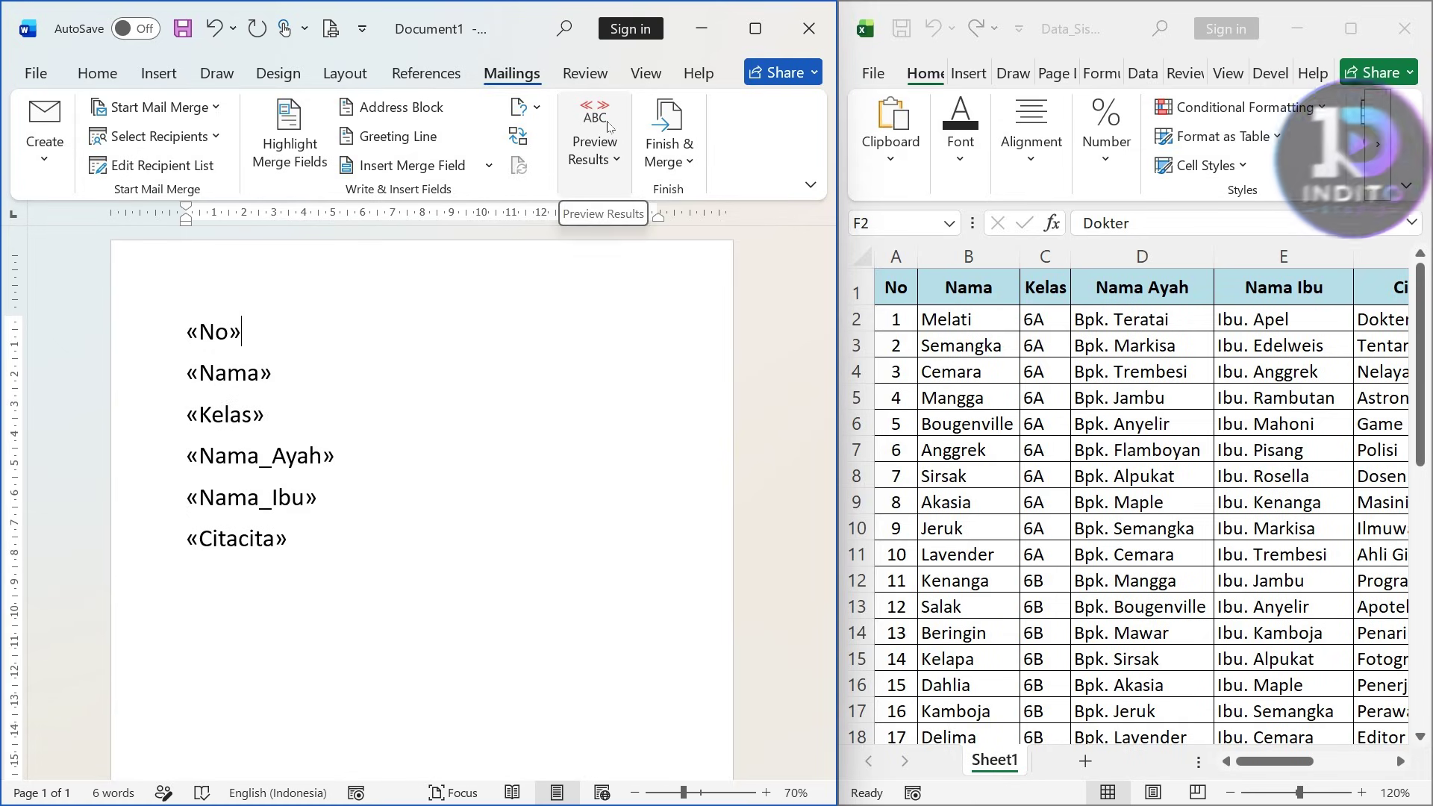
Preview the merge results and select row 2 of the Excel worksheet to compare it with the first record.
{"action": "left_click", "coordinate": [611, 142]}
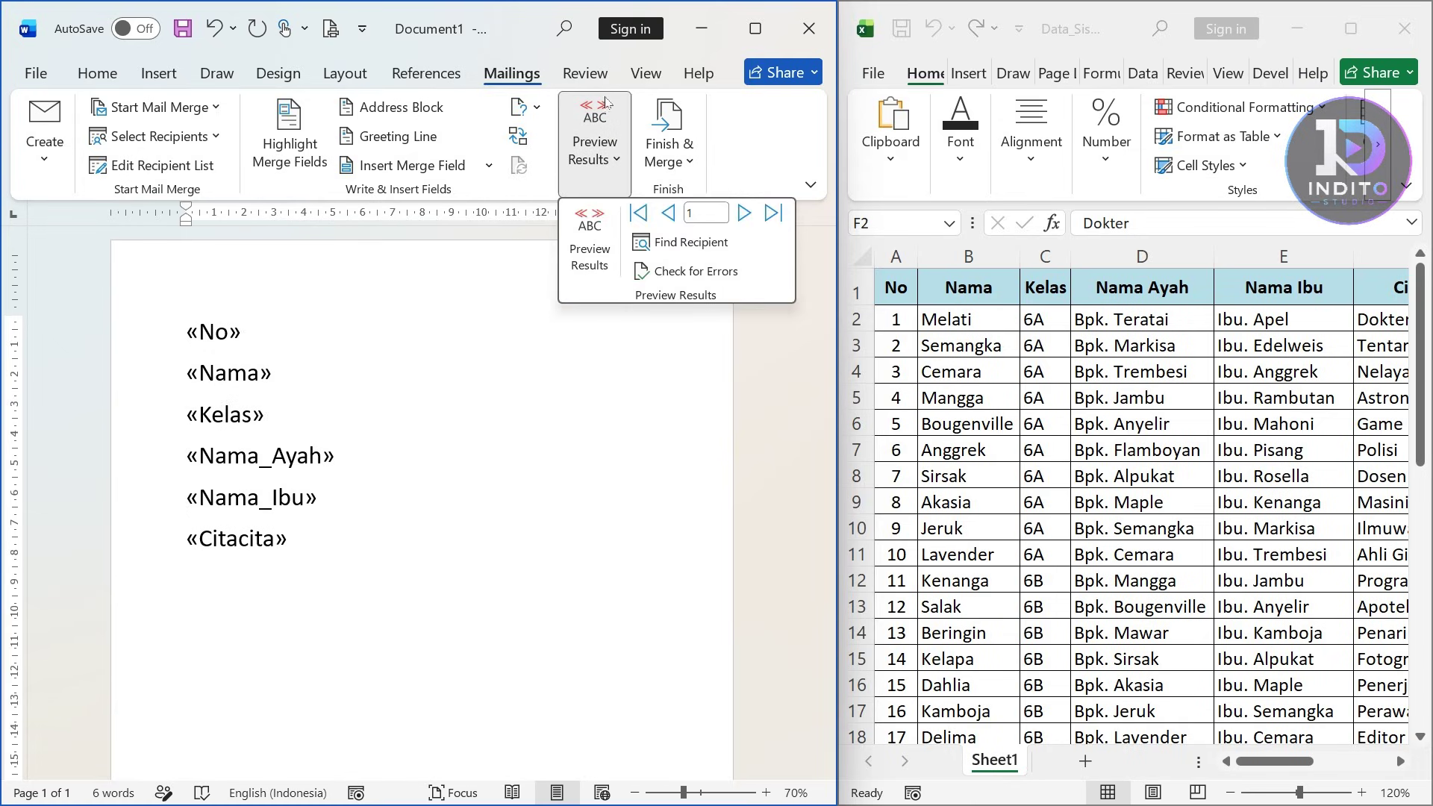
{"action": "left_click", "coordinate": [590, 240]}
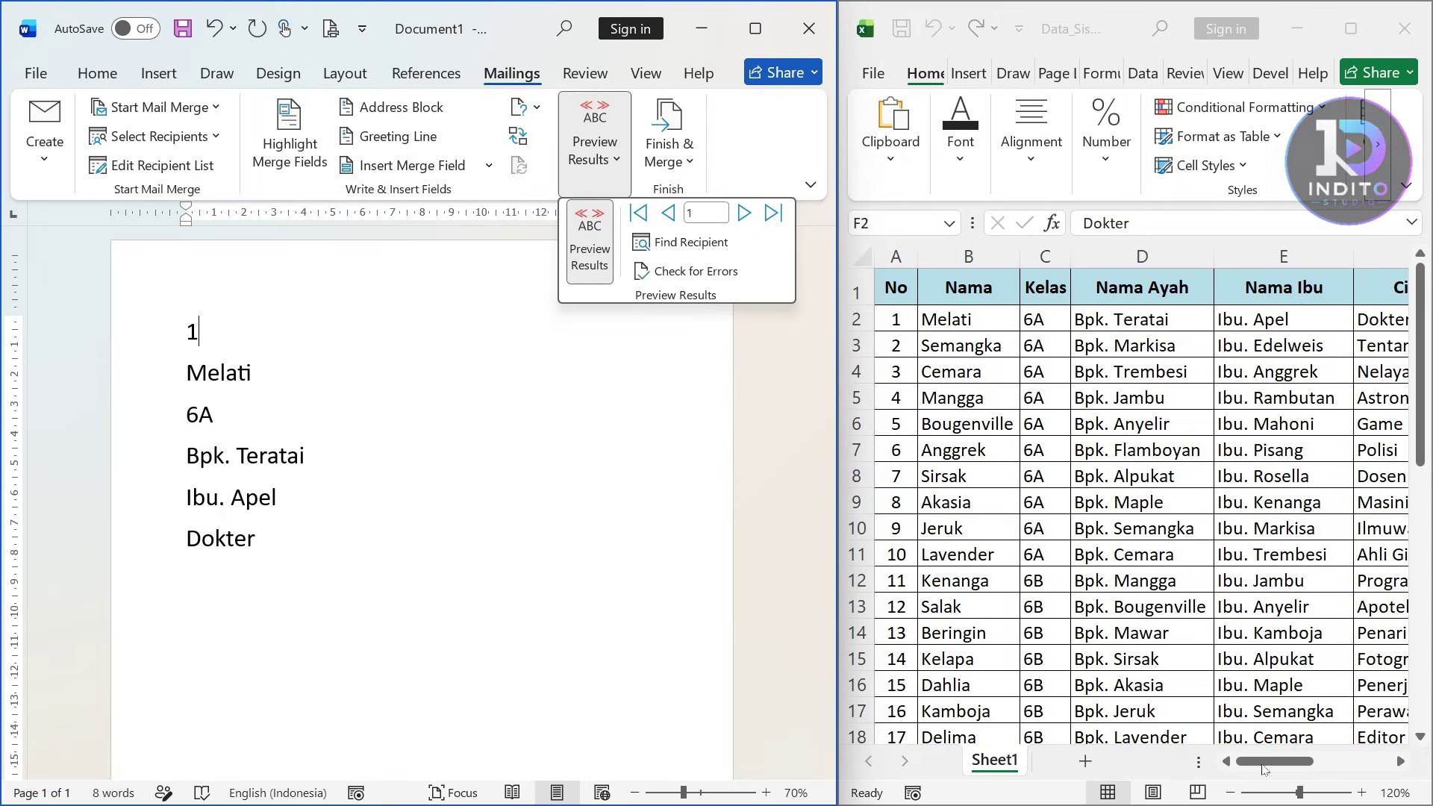
{"action": "left_click", "coordinate": [867, 329]}
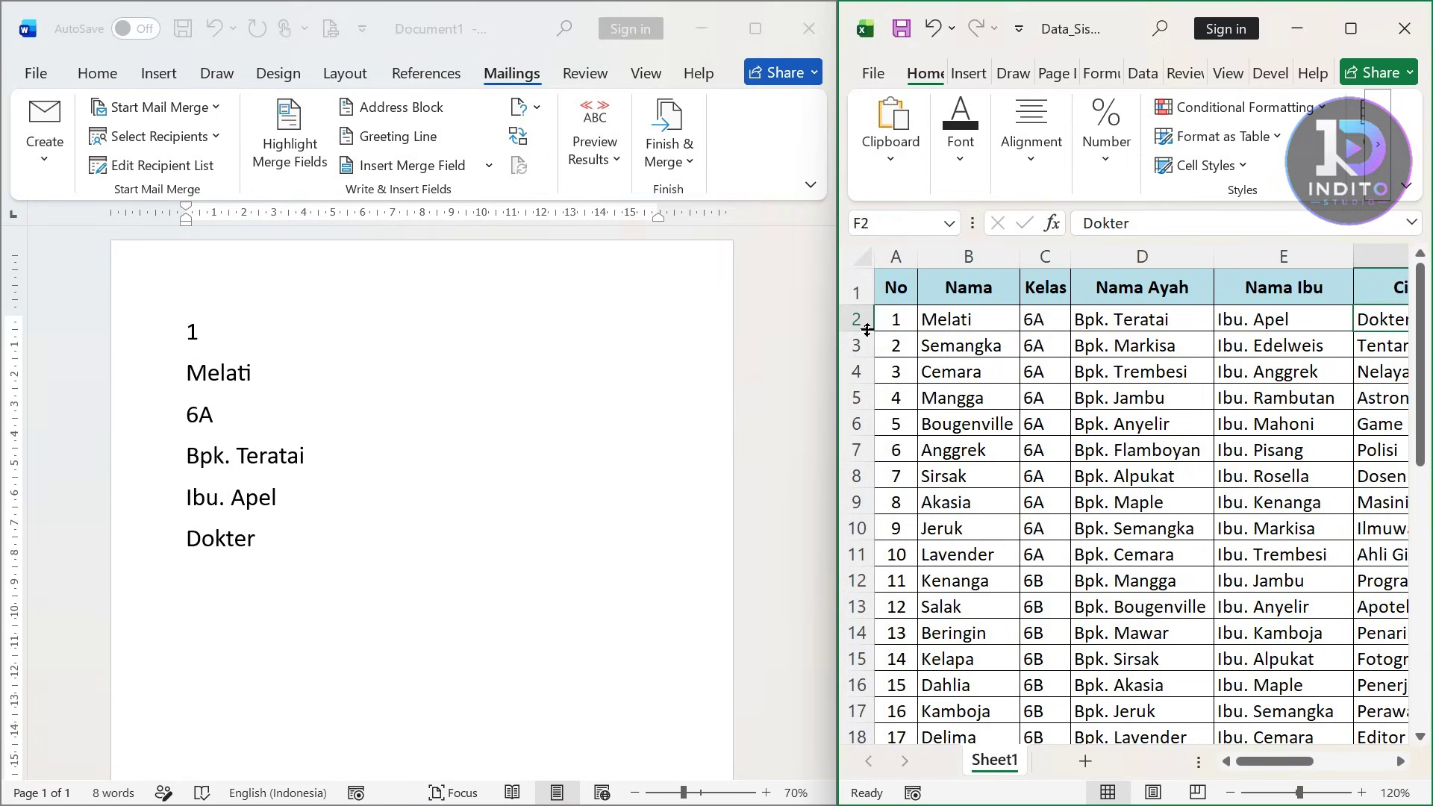
{"action": "left_click", "coordinate": [857, 319]}
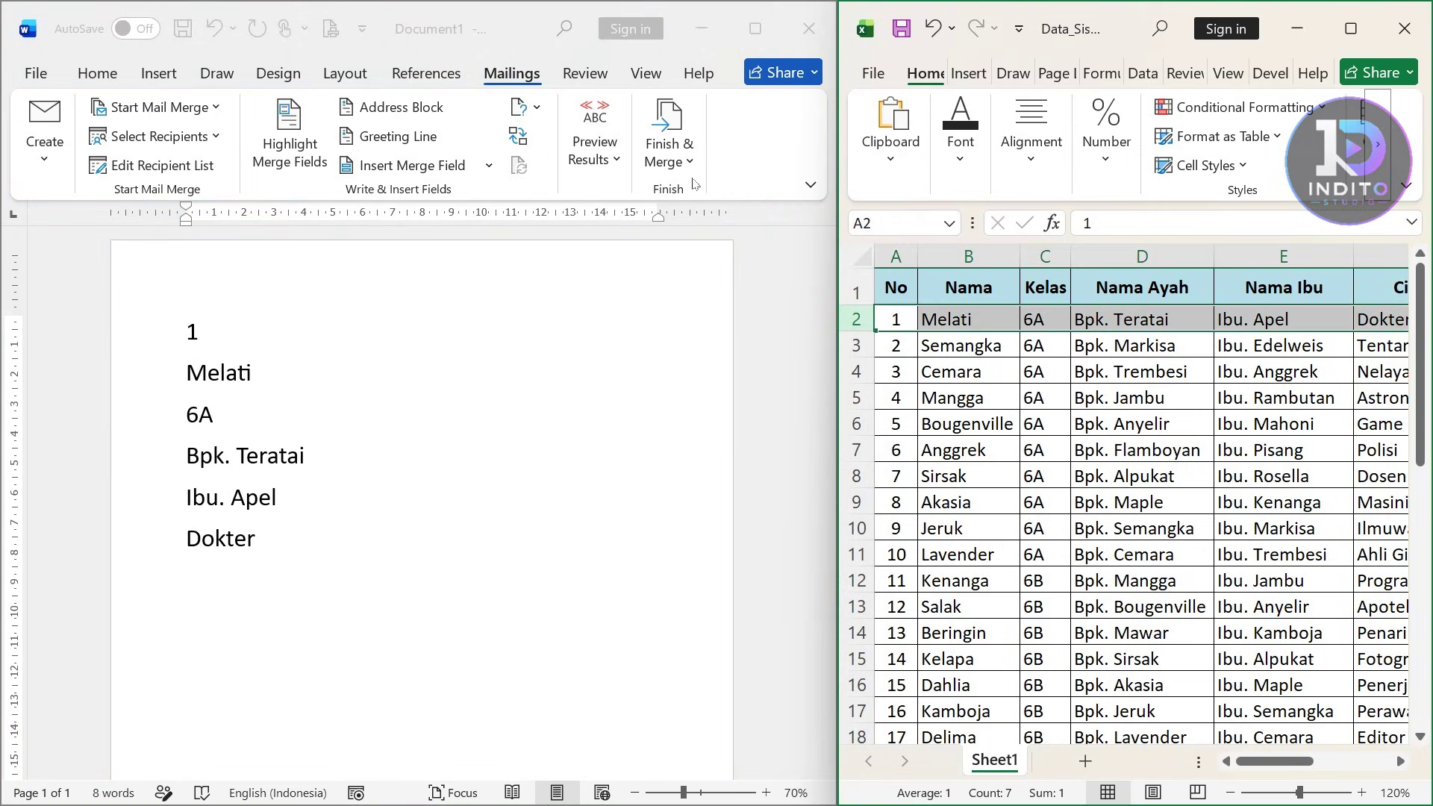
Step the merge preview forward through the next records to compare them with the Excel rows.
{"action": "left_click", "coordinate": [619, 170]}
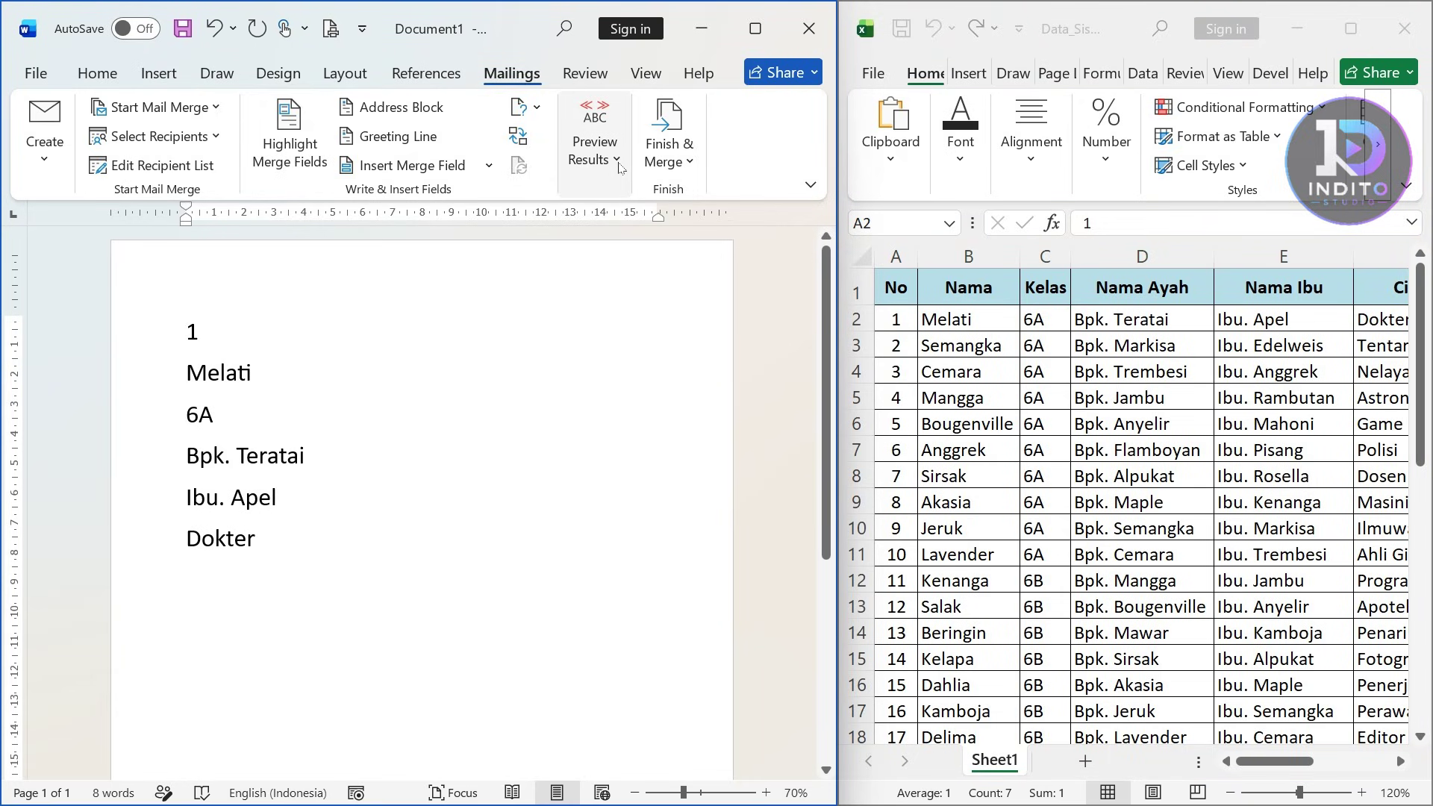
{"action": "left_click", "coordinate": [620, 166]}
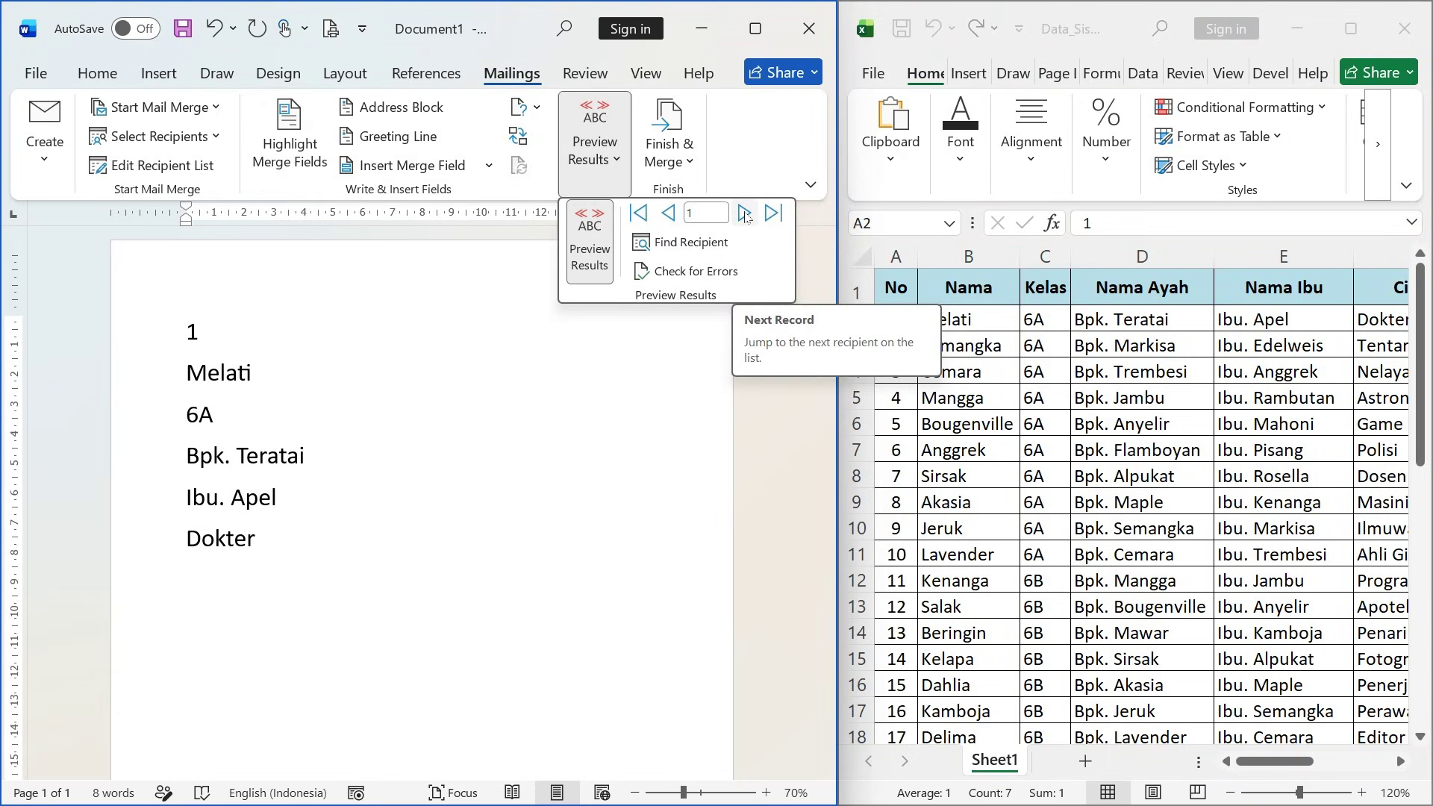
{"action": "left_click", "coordinate": [745, 215]}
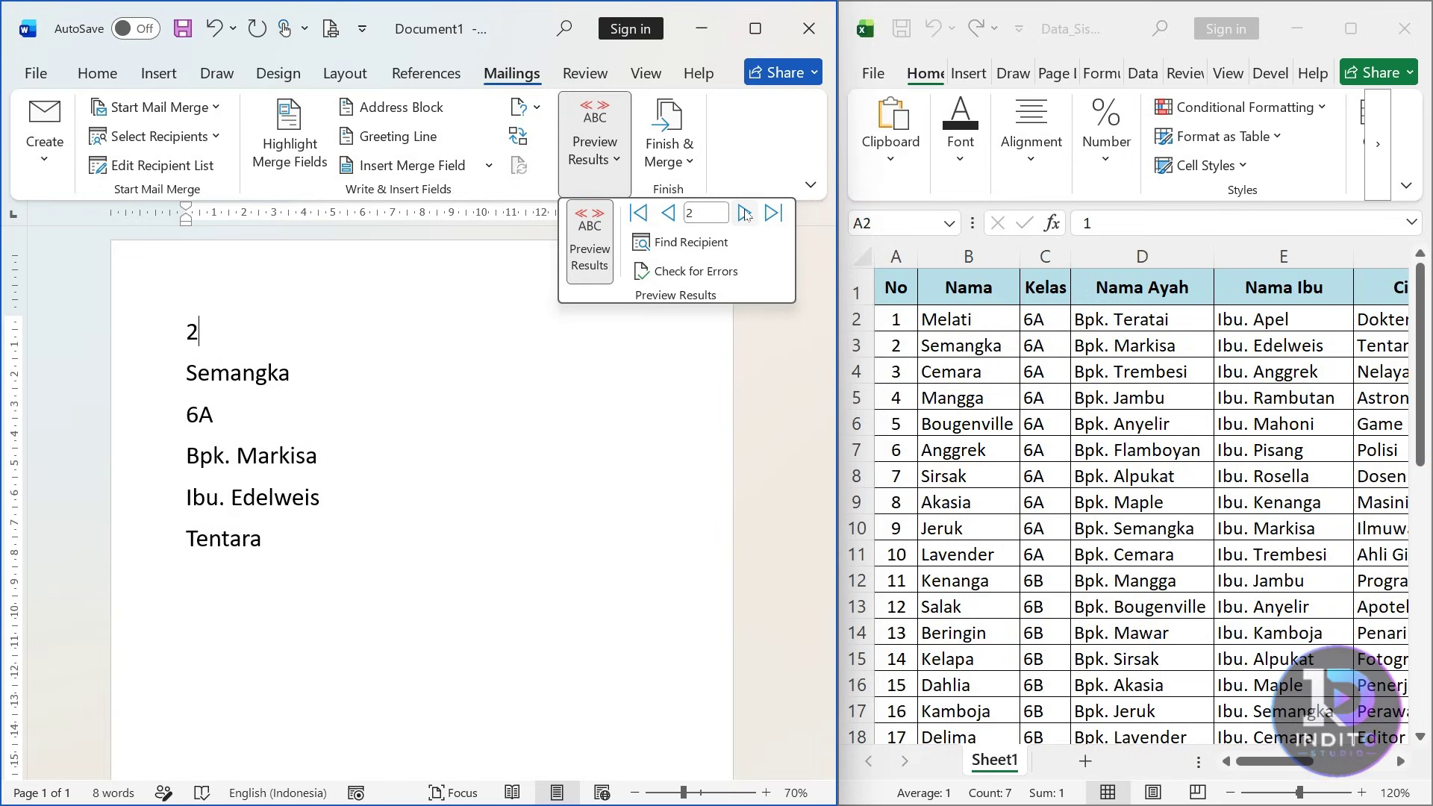
{"action": "left_click", "coordinate": [745, 215]}
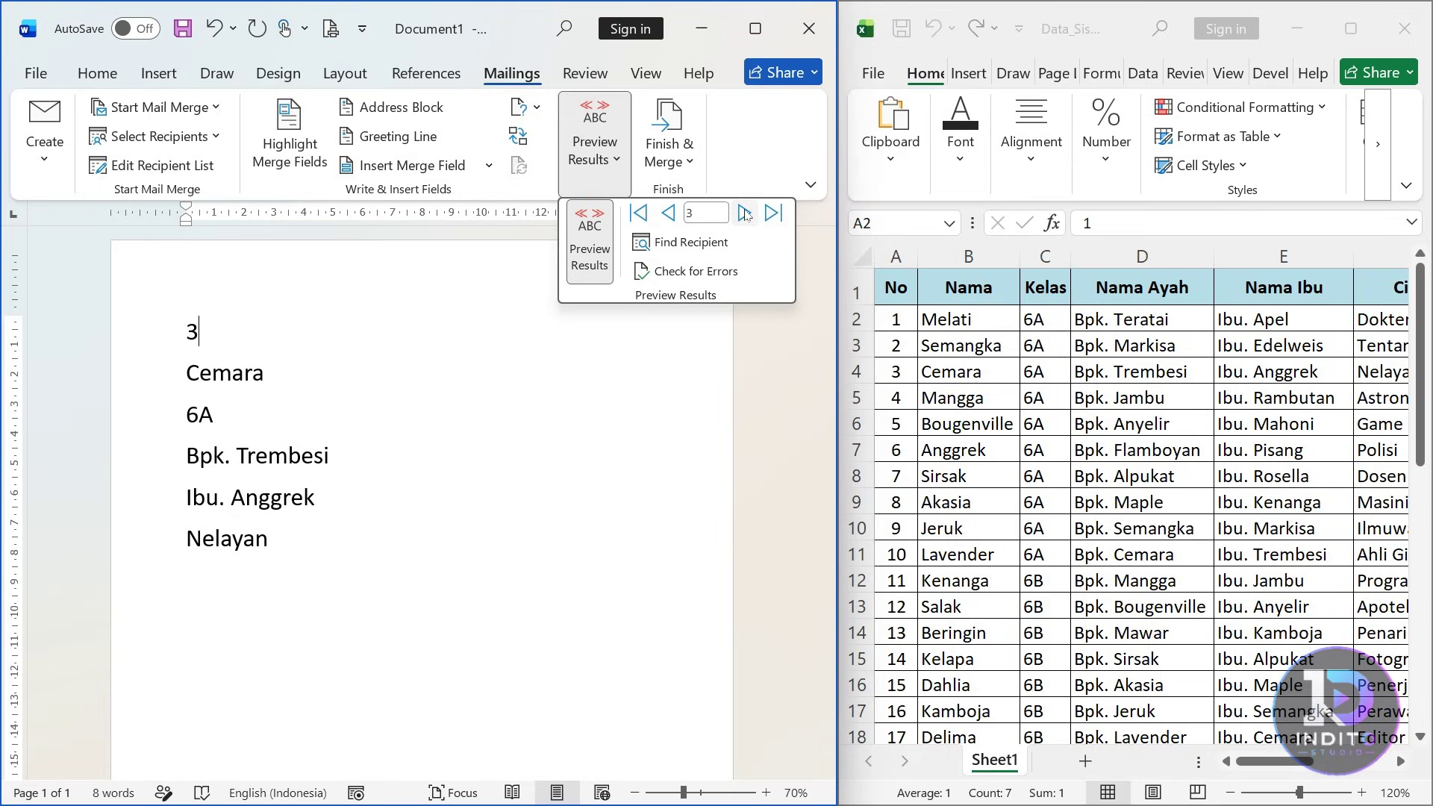
{"action": "left_click", "coordinate": [745, 215]}
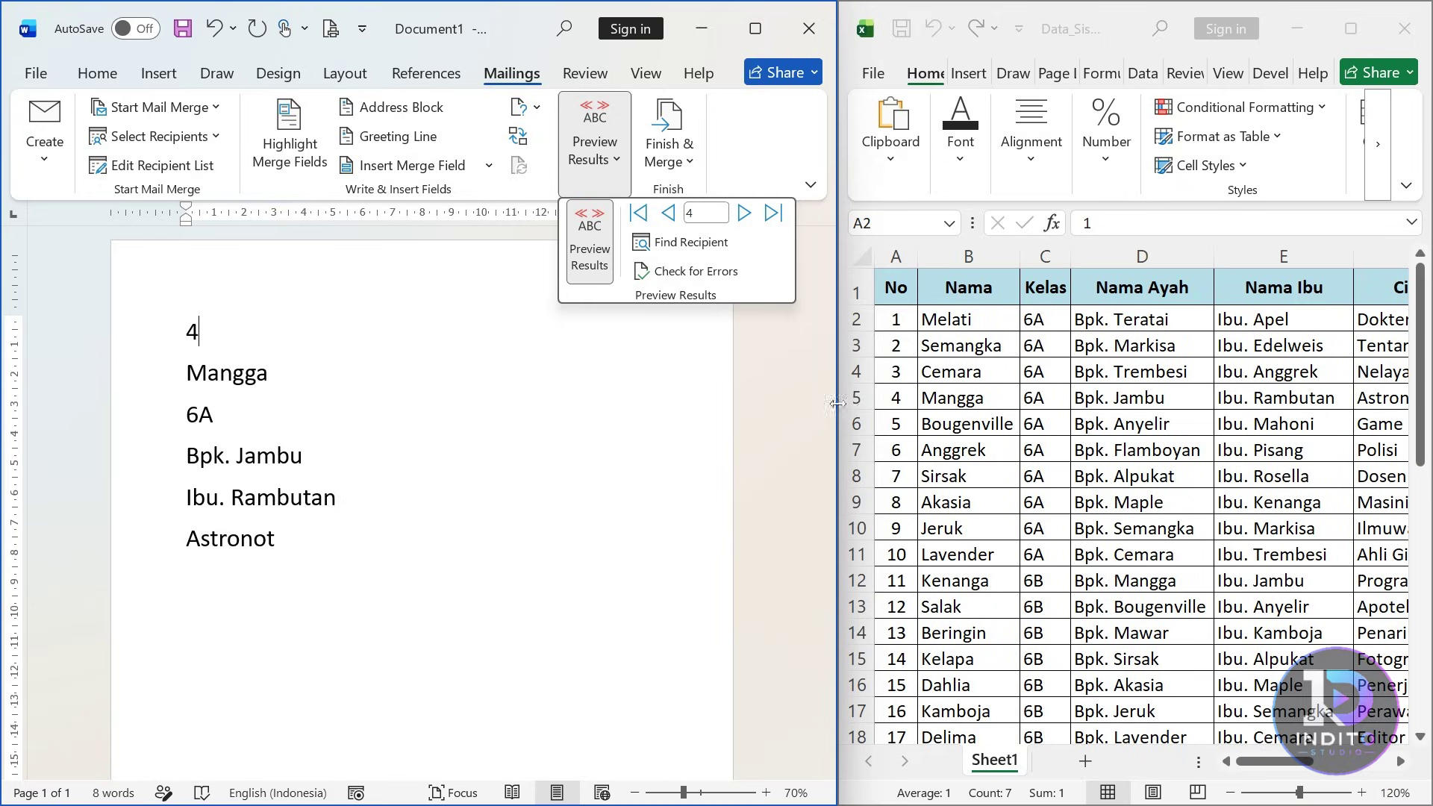
{"action": "left_click", "coordinate": [745, 215]}
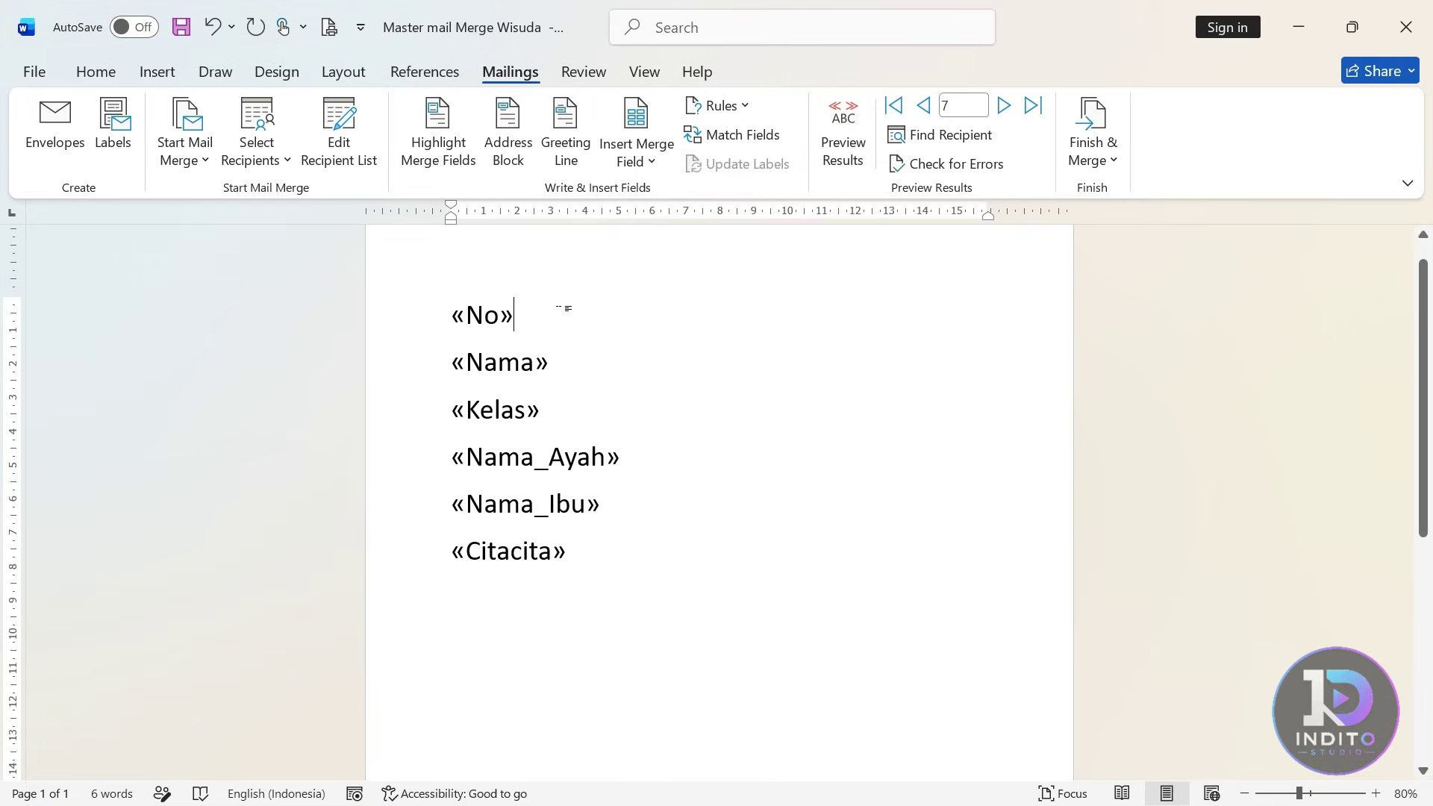
Apply the Heading 1 style to the «No» field in the Master mail Merge Wisuda document.
{"action": "left_click_drag", "start_coordinate": [523, 309], "coordinate": [361, 269]}
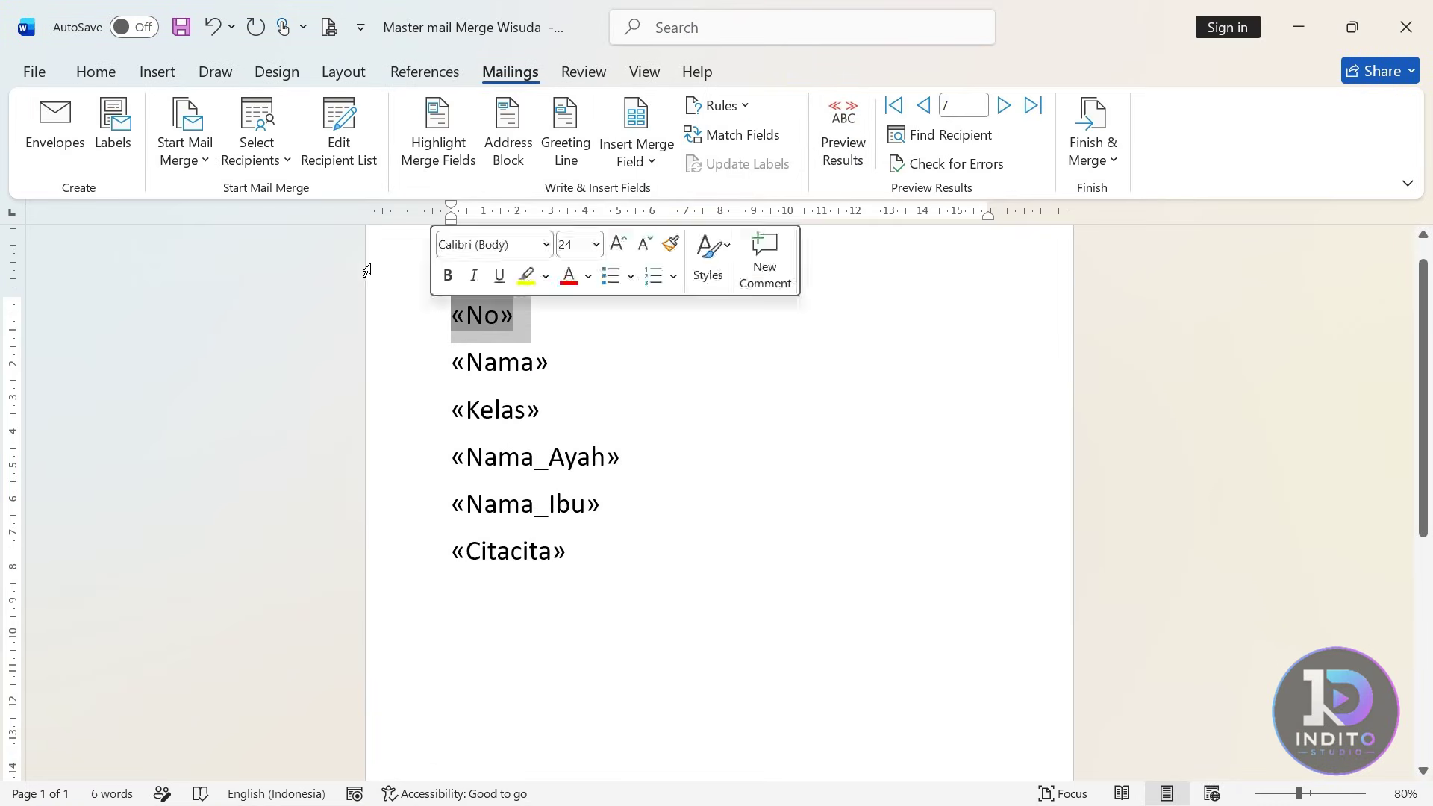
{"action": "left_click", "coordinate": [96, 72]}
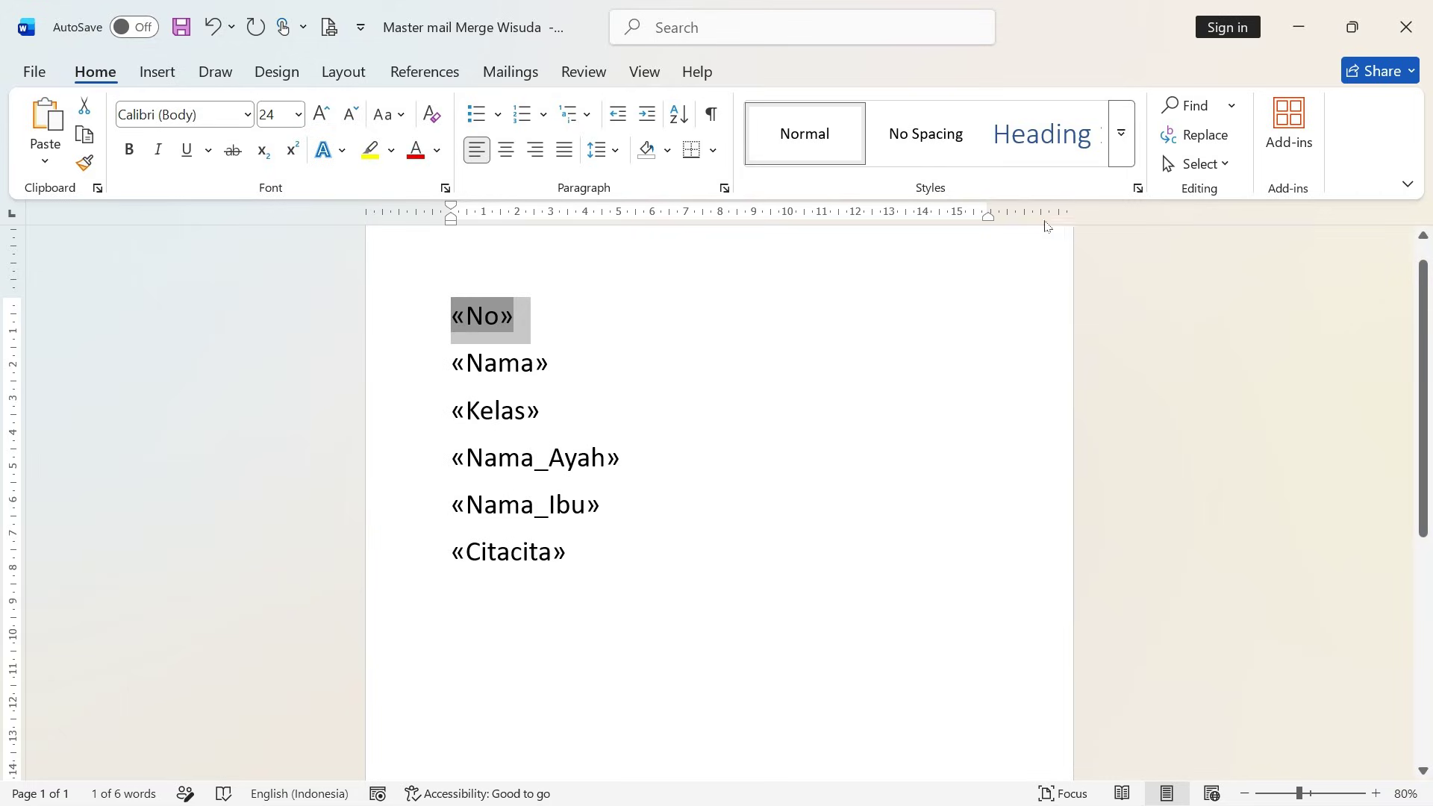
{"action": "left_click", "coordinate": [1042, 133]}
Apply the Heading 2 style to the «Nama» field.
{"action": "left_click", "coordinate": [624, 377]}
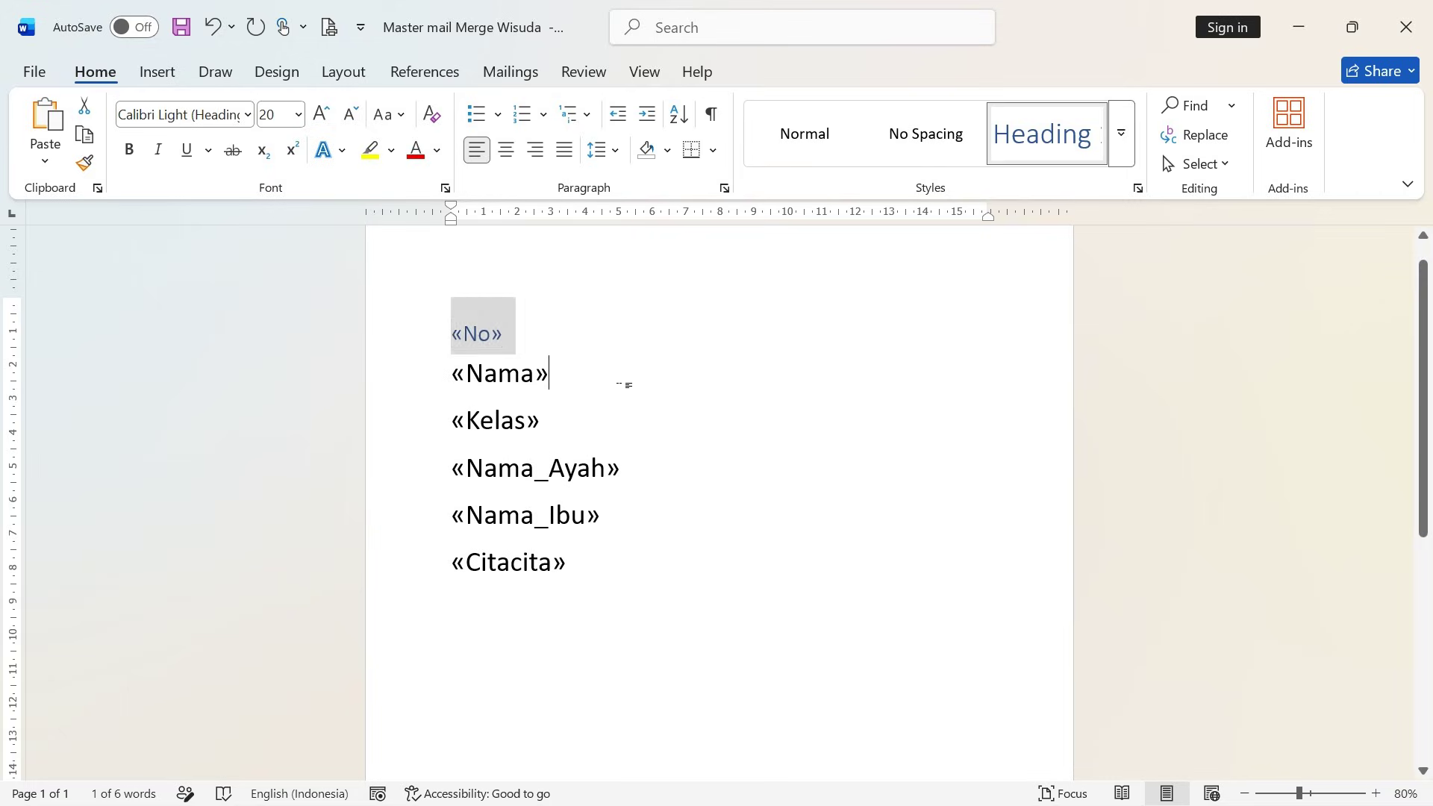
{"action": "left_click", "coordinate": [438, 376]}
{"action": "left_click", "coordinate": [1126, 152]}
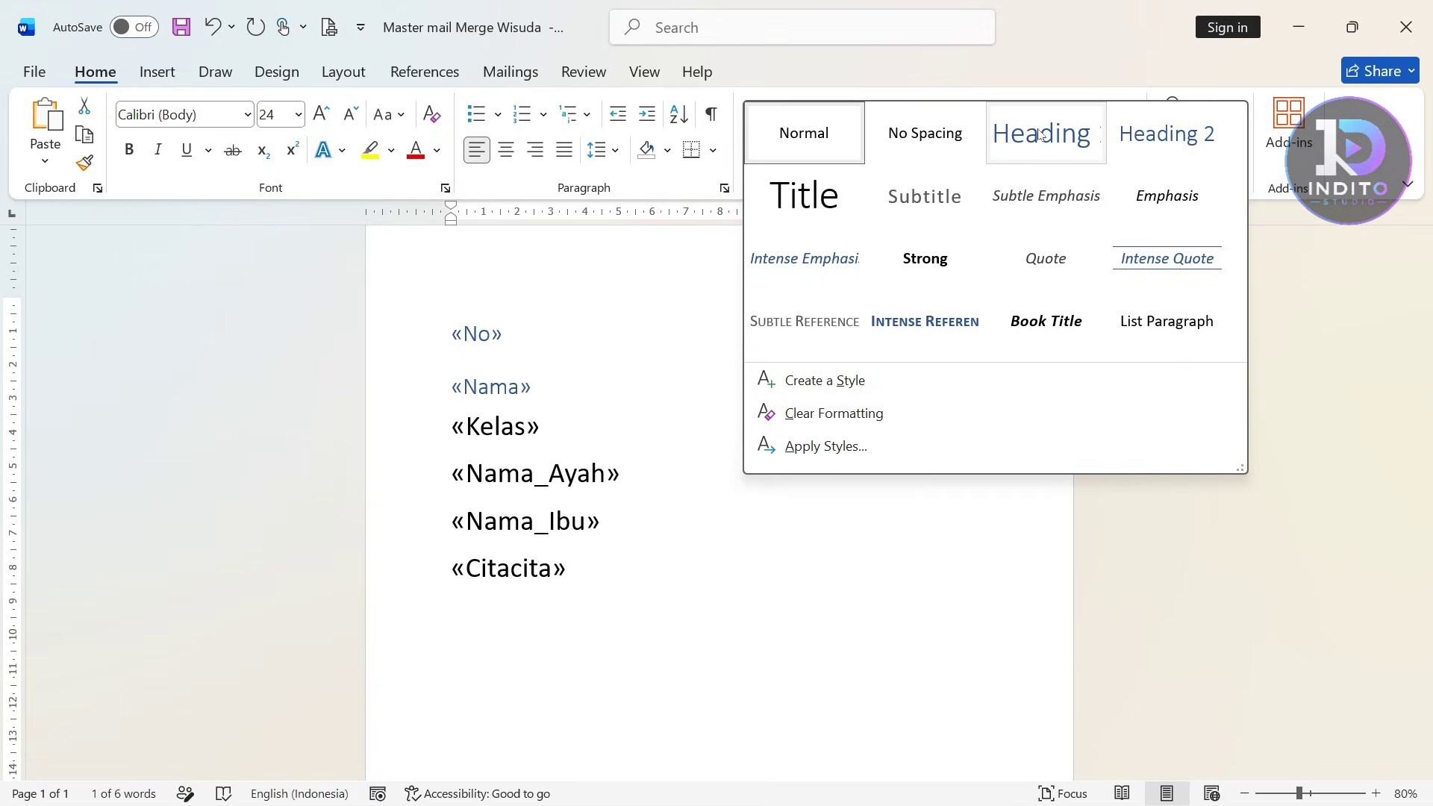
{"action": "left_click", "coordinate": [1152, 134]}
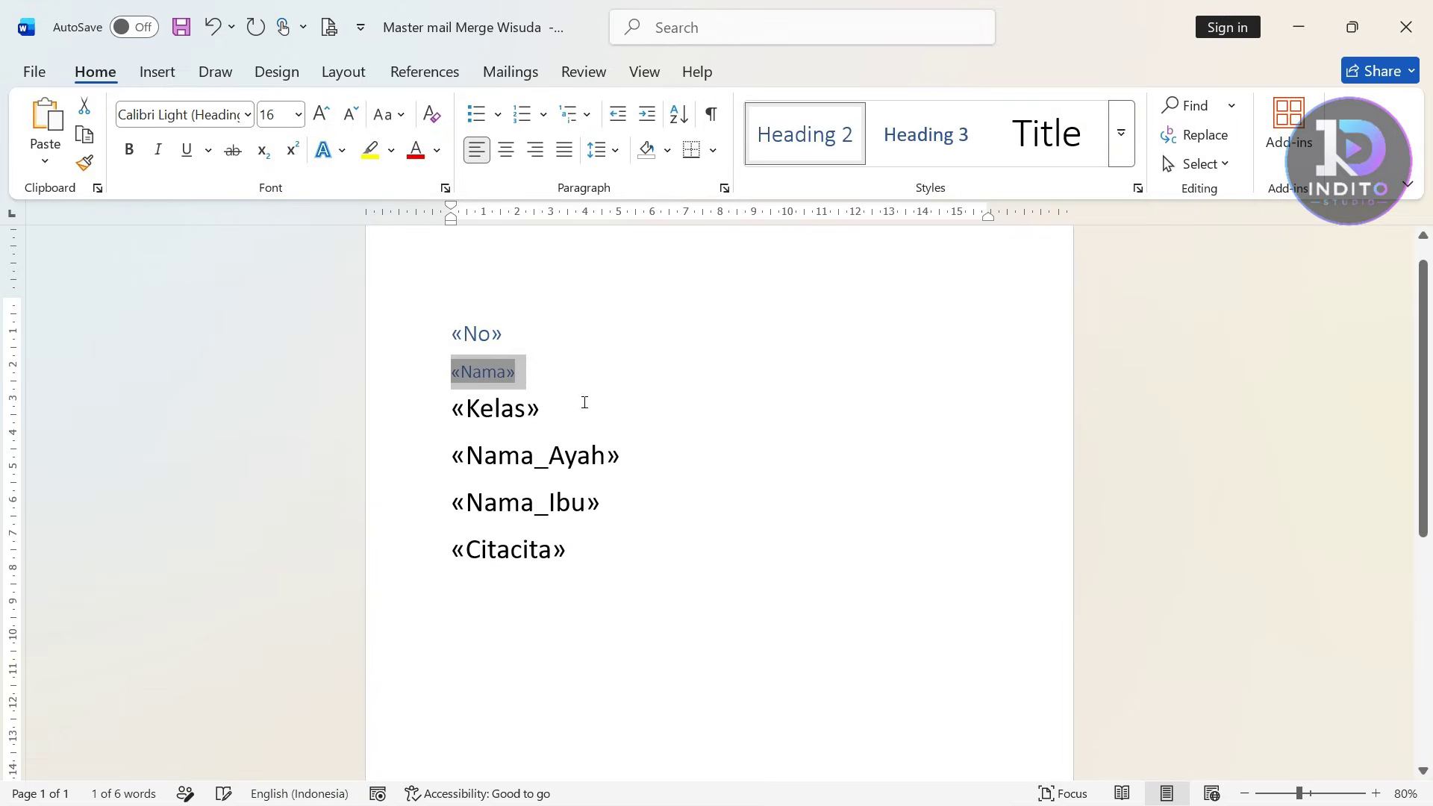
Apply the Heading 3 style to the «Kelas» field and Heading 4 to the «Nama_Ayah» field.
{"action": "left_click_drag", "start_coordinate": [584, 402], "coordinate": [452, 407]}
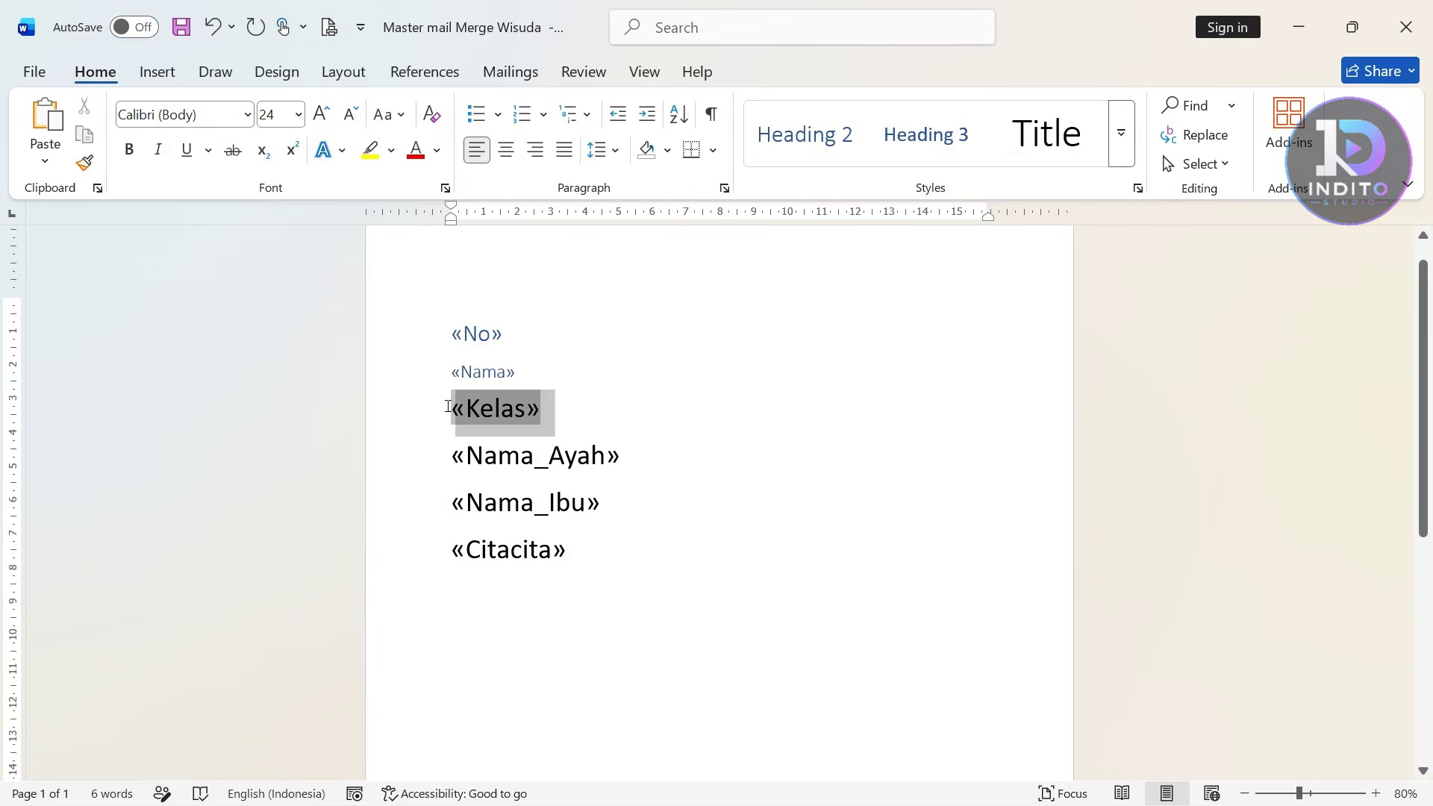
{"action": "left_click", "coordinate": [971, 148]}
{"action": "double_click", "coordinate": [558, 441]}
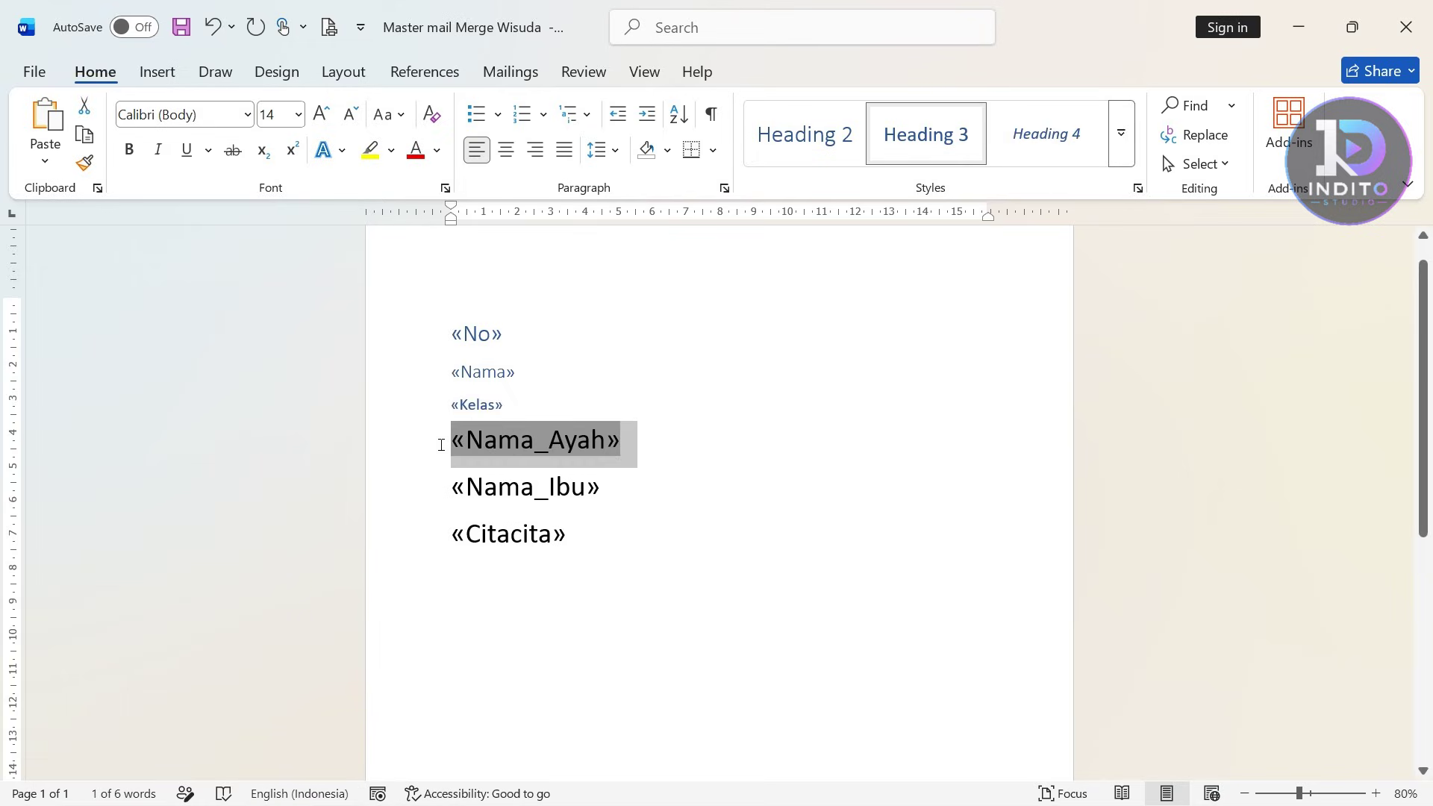
{"action": "left_click", "coordinate": [1050, 147]}
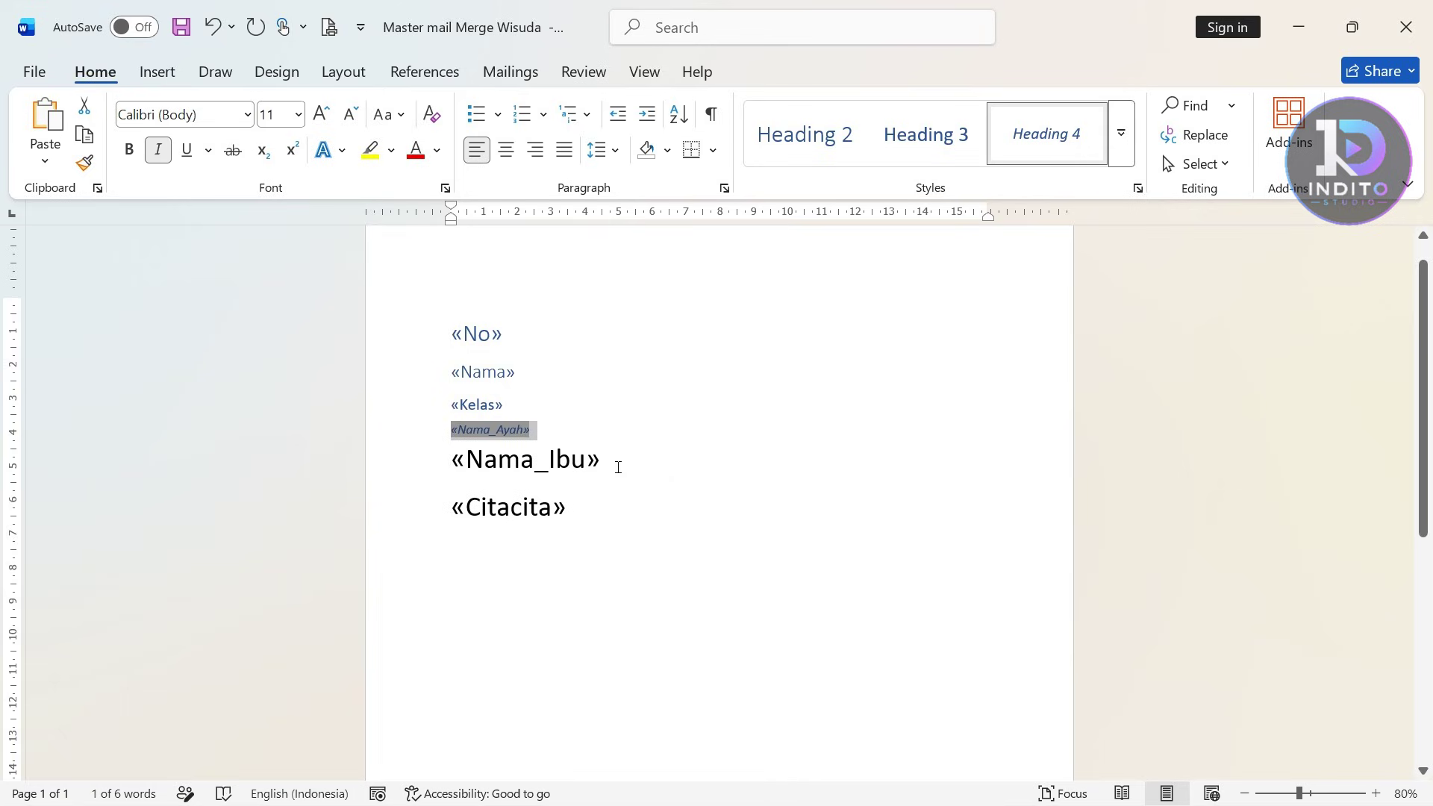
Apply the Heading 5 style to the «Nama_Ibu» field and Heading 6 to the «Citacita» field.
{"action": "left_click", "coordinate": [384, 462]}
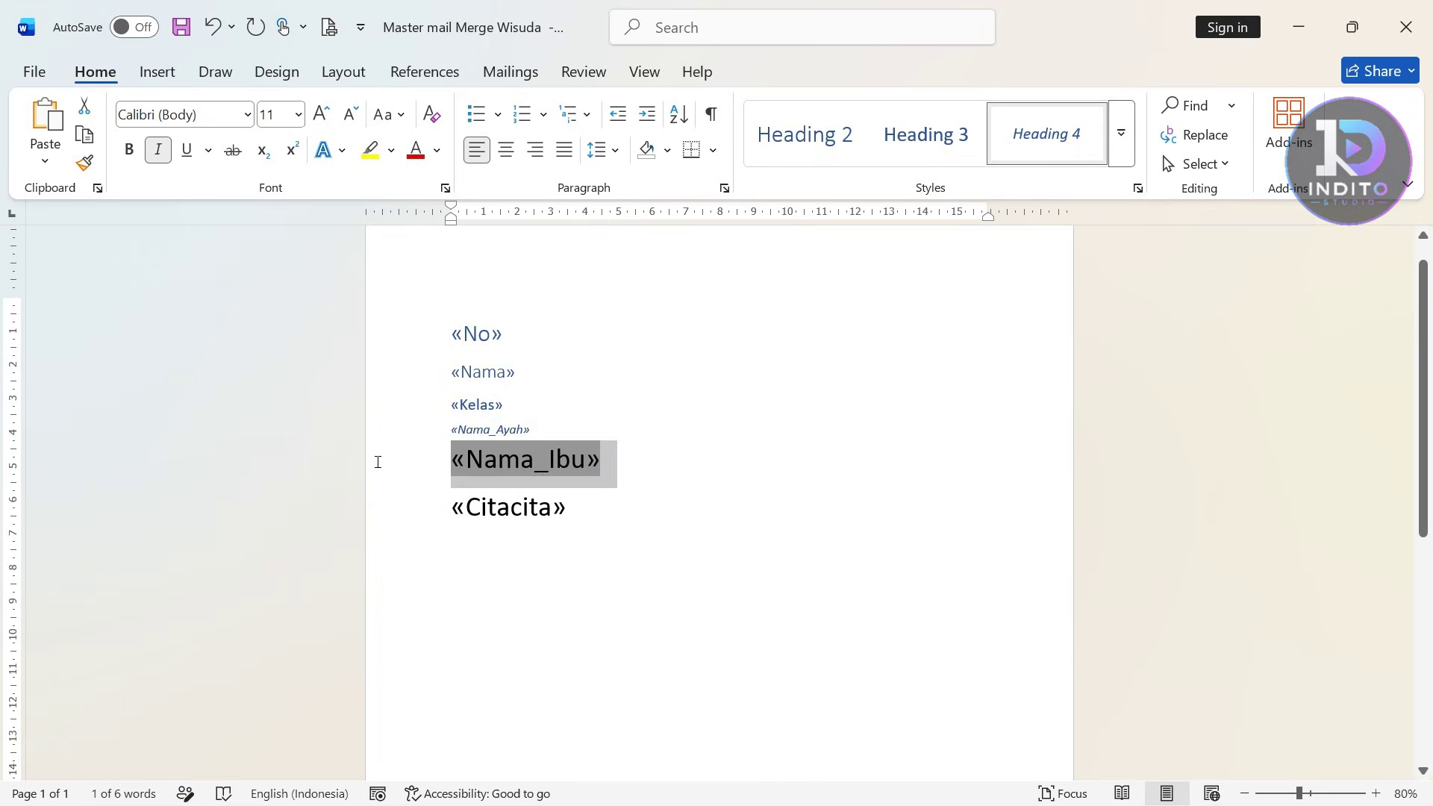
{"action": "left_click", "coordinate": [1115, 152]}
{"action": "left_click", "coordinate": [1046, 195]}
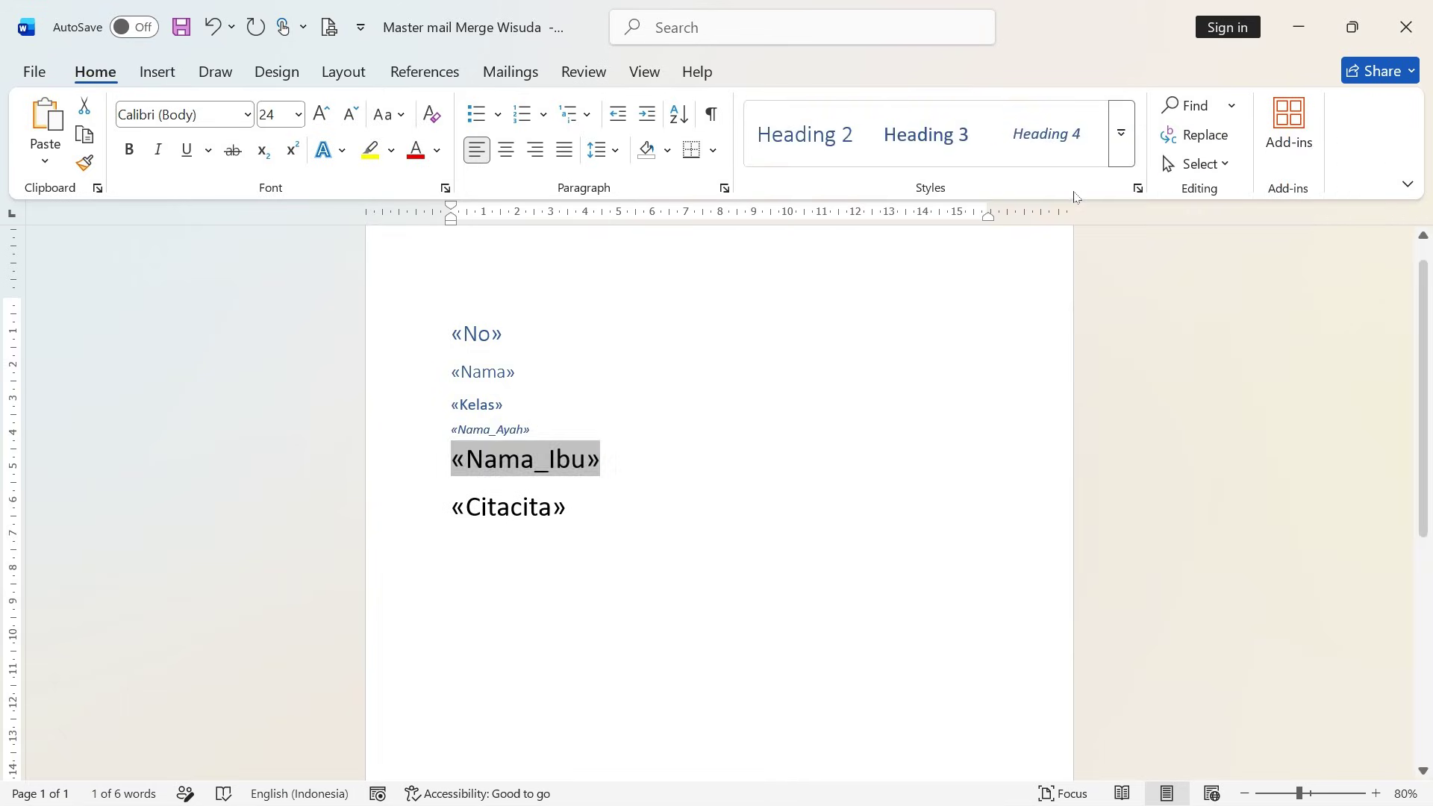
{"action": "left_click", "coordinate": [684, 478]}
{"action": "left_click", "coordinate": [404, 485]}
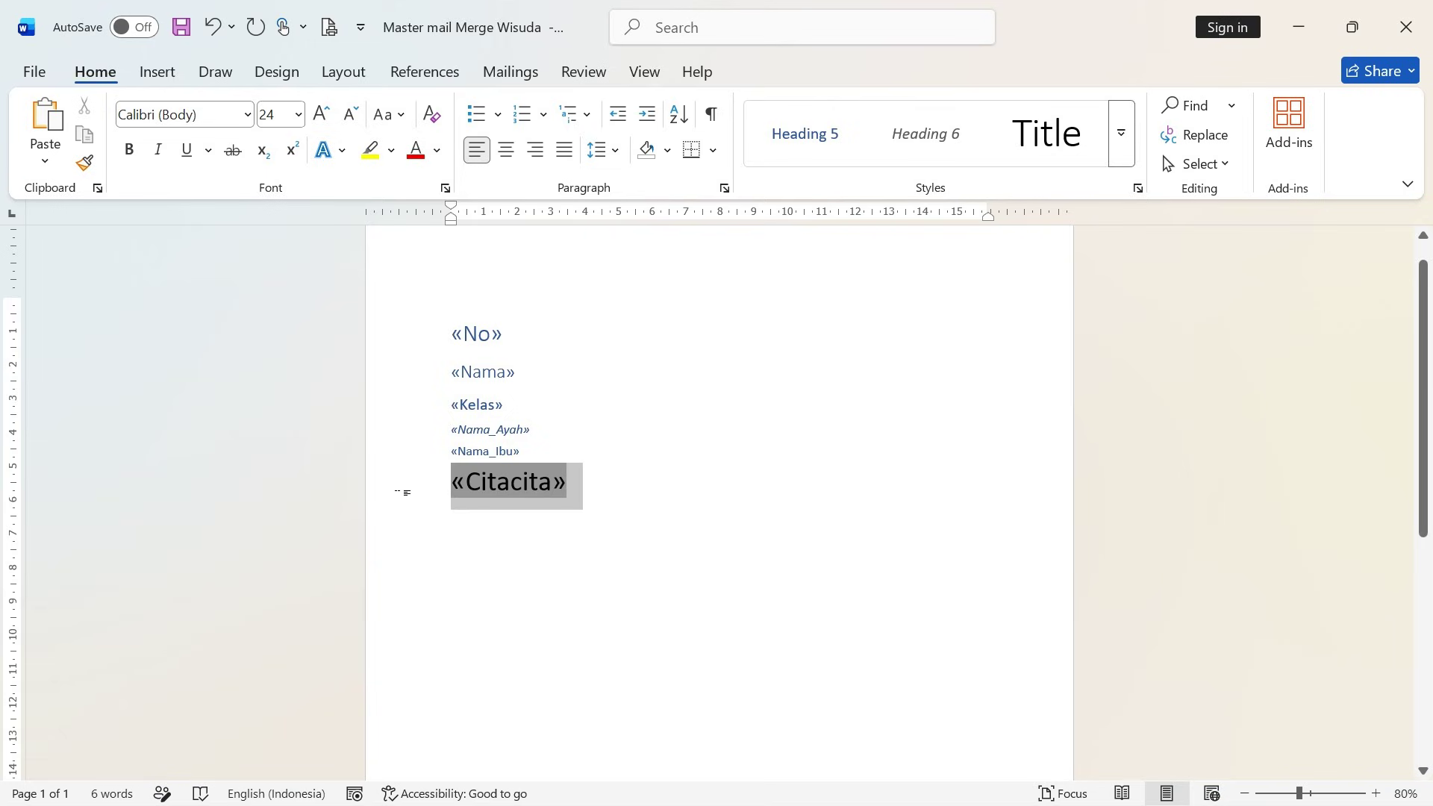
{"action": "left_click", "coordinate": [902, 148]}
{"action": "left_click", "coordinate": [640, 420]}
{"action": "left_click_drag", "start_coordinate": [553, 486], "coordinate": [377, 327]}
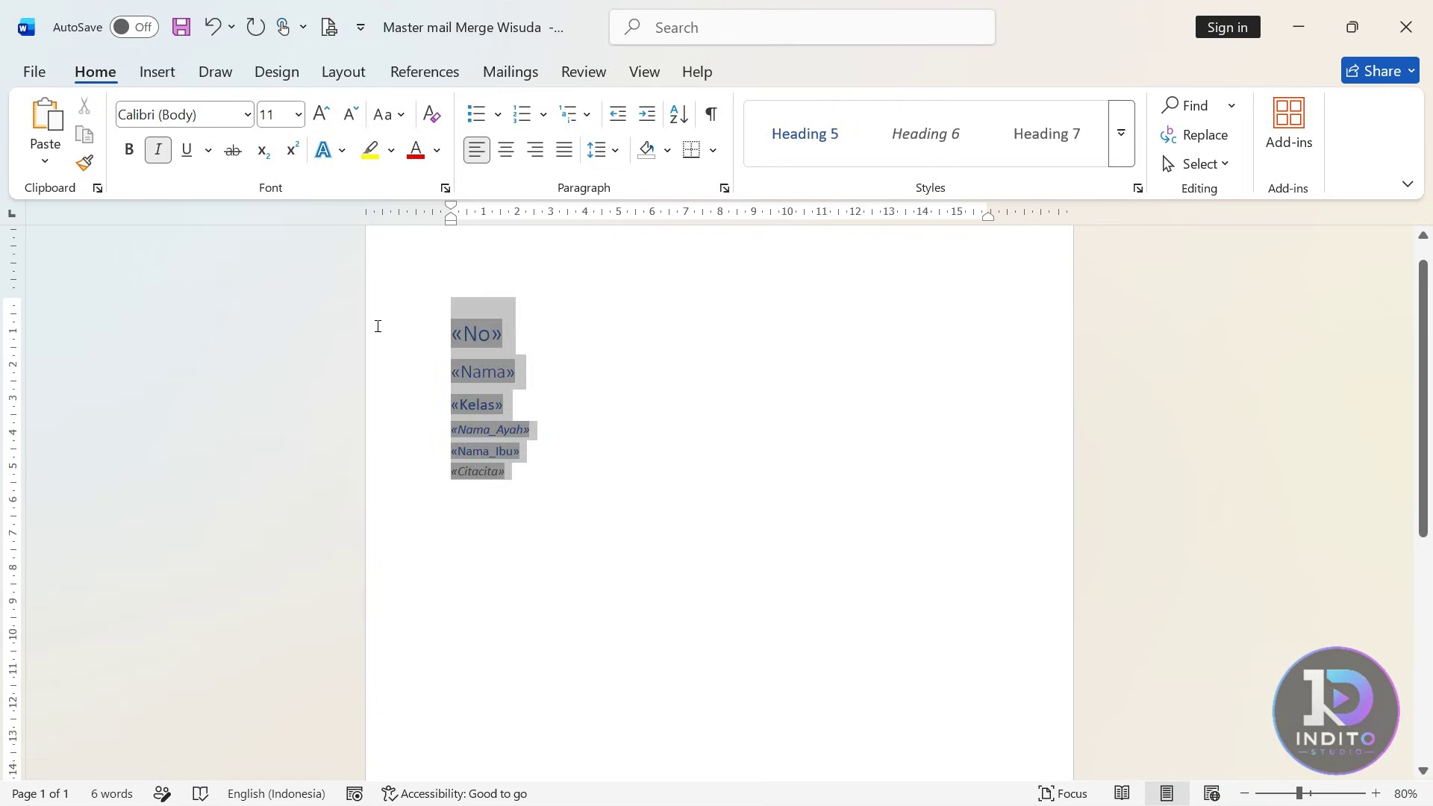
{"action": "left_click", "coordinate": [634, 381]}
Preview the merge results with the styled fields and step forward through the records to number 15.
{"action": "scroll", "coordinate": [688, 472], "scroll_direction": "up", "scroll_amount": 1}
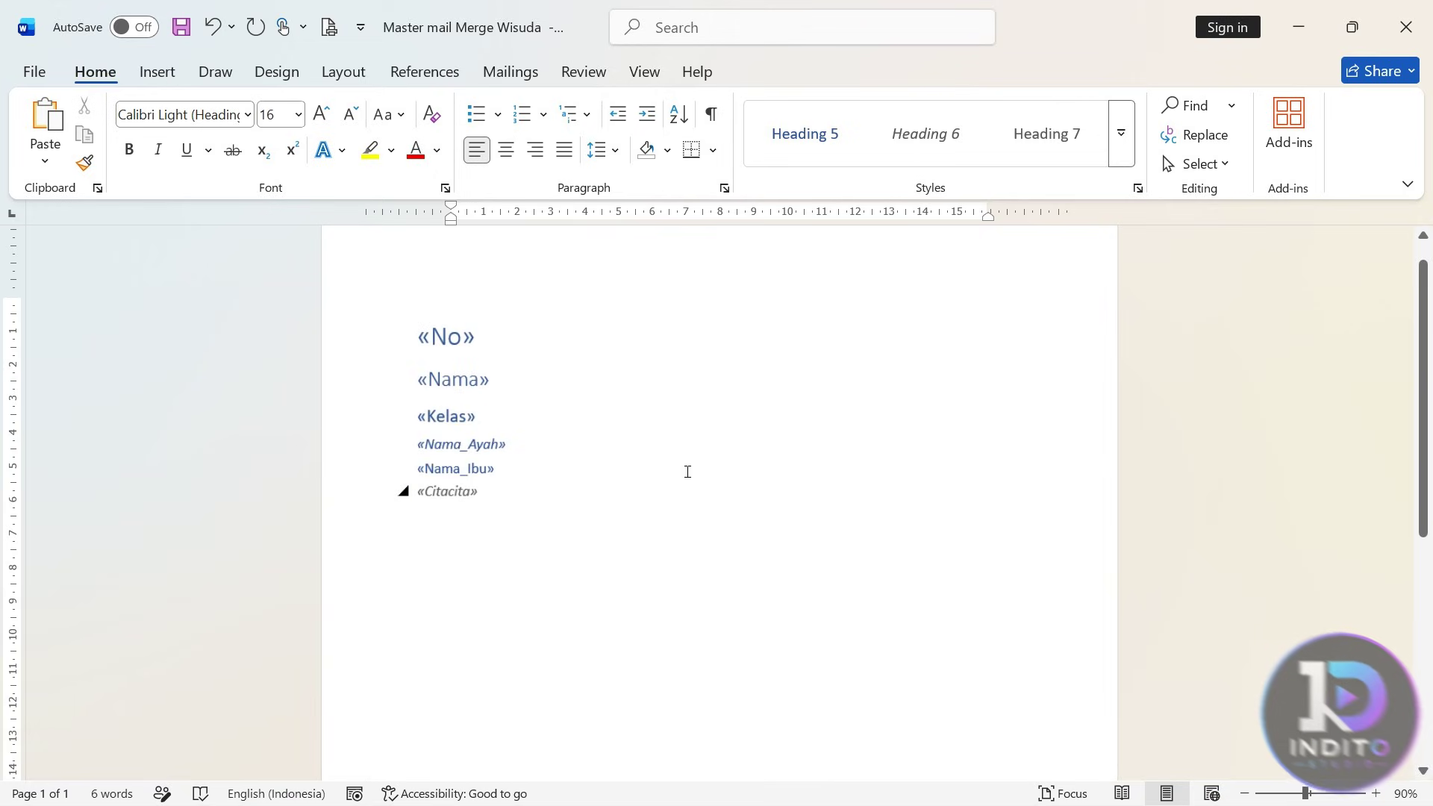
{"action": "scroll", "coordinate": [687, 472], "scroll_direction": "up", "scroll_amount": 4}
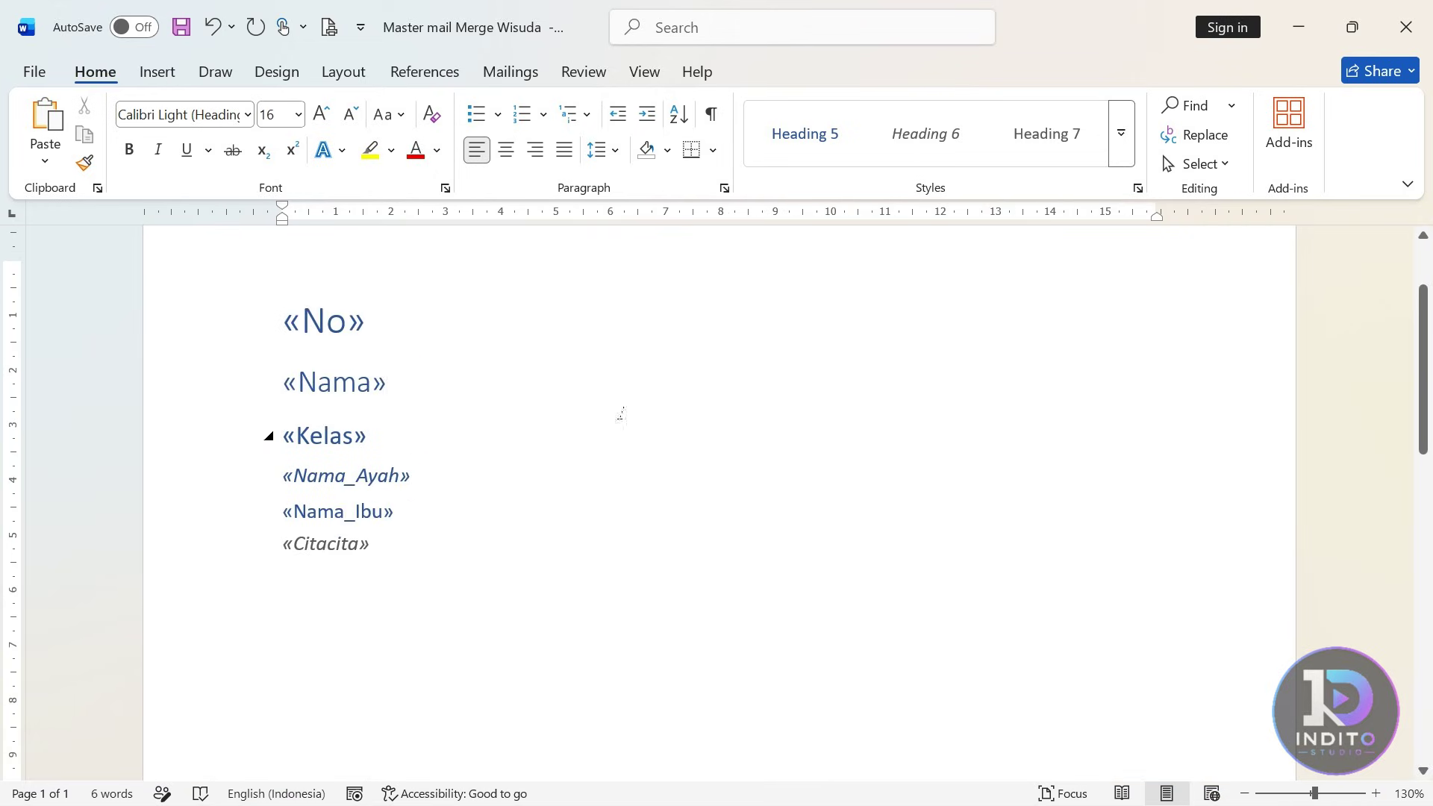
{"action": "left_click", "coordinate": [511, 71]}
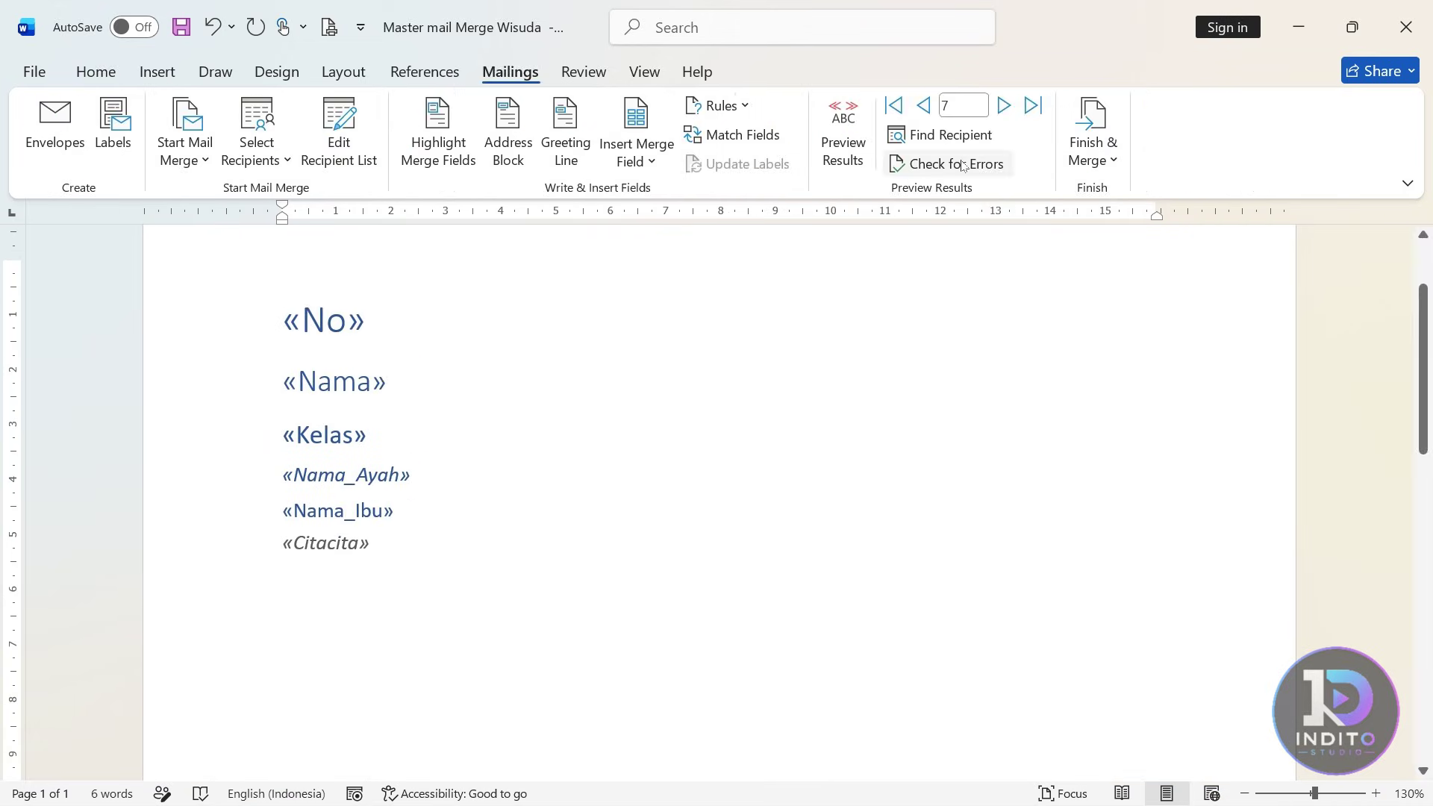
{"action": "left_click", "coordinate": [842, 132]}
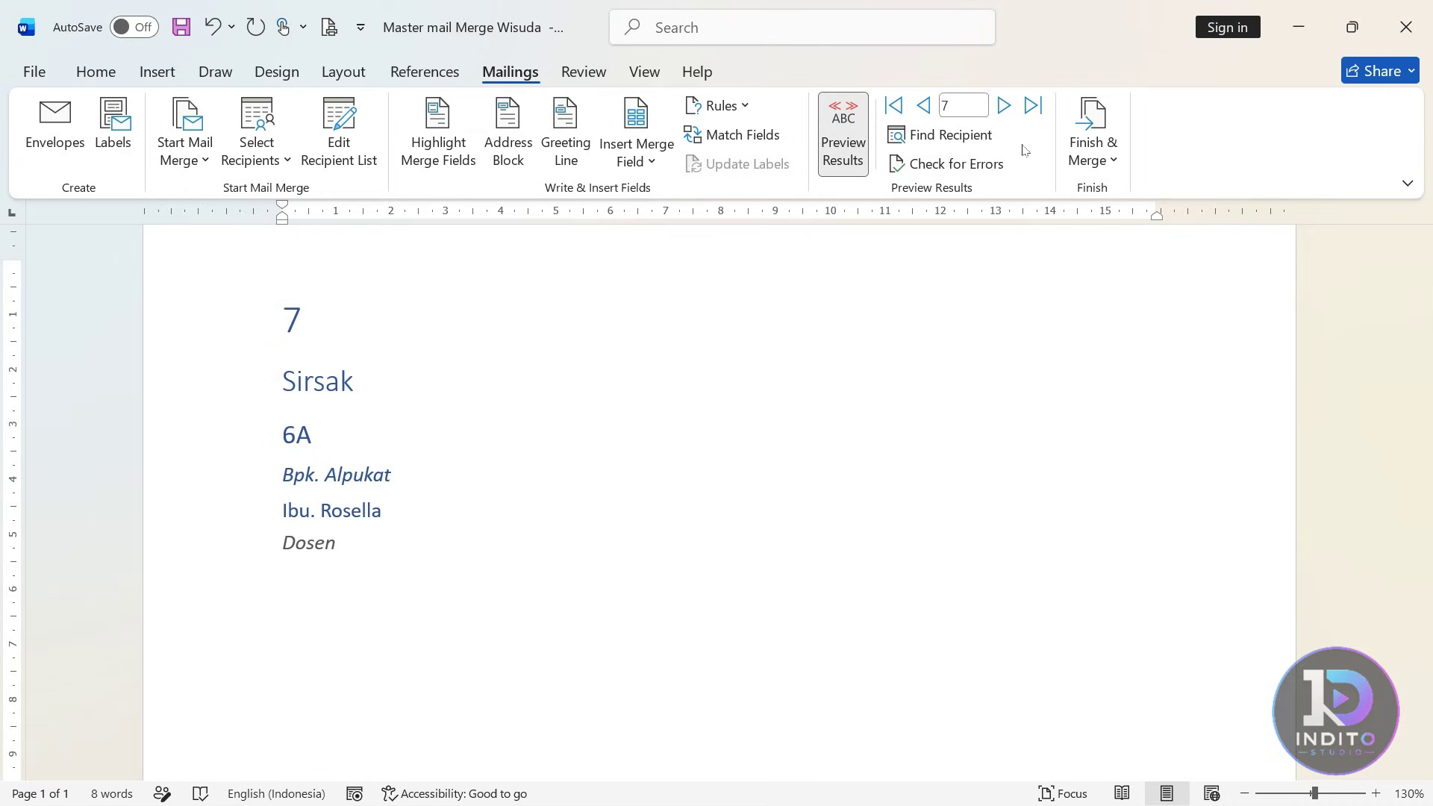
{"action": "left_click", "coordinate": [1008, 116]}
{"action": "left_click", "coordinate": [1008, 116]}
{"action": "left_click", "coordinate": [1007, 116]}
{"action": "left_click", "coordinate": [1007, 116]}
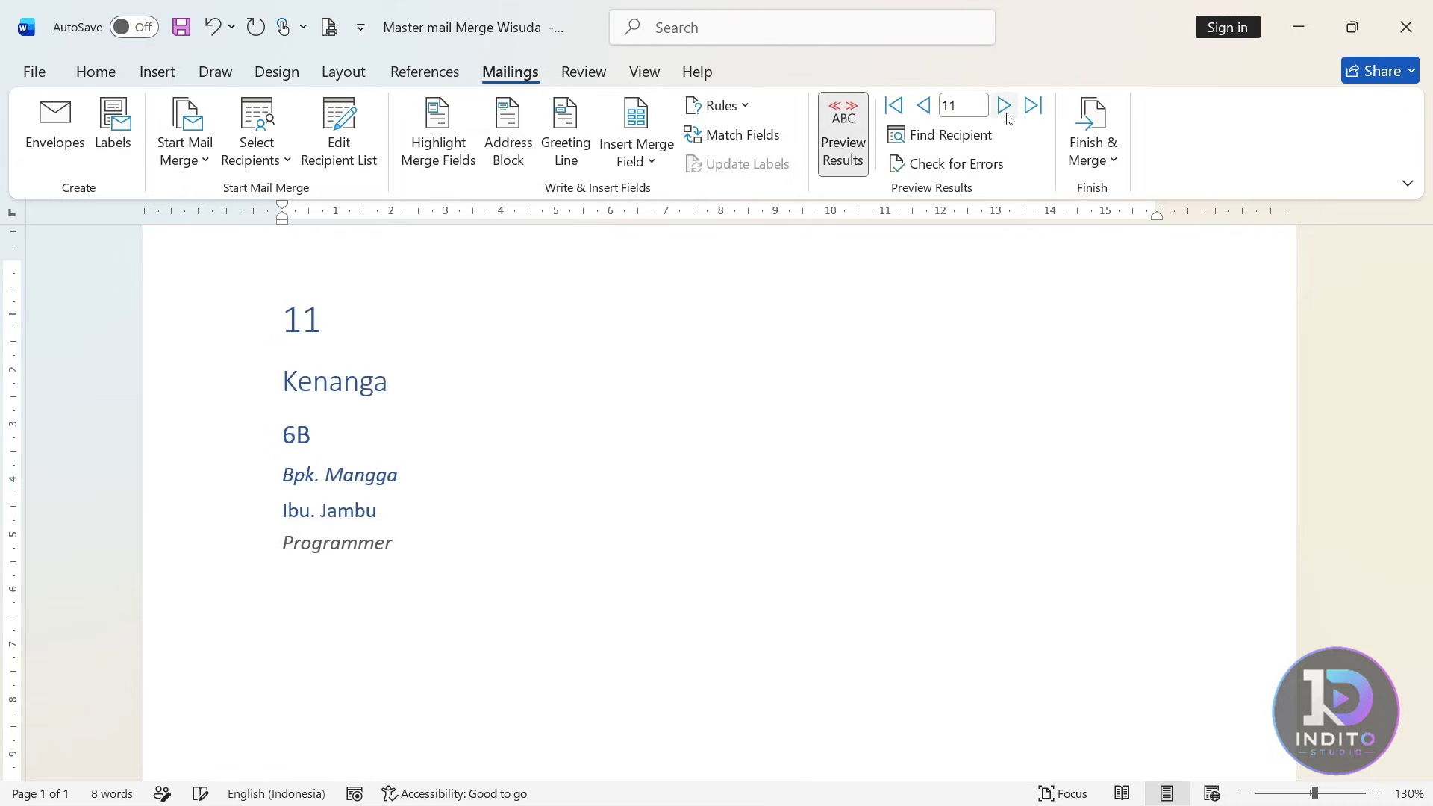
{"action": "left_click", "coordinate": [1007, 116]}
{"action": "left_click", "coordinate": [1007, 116]}
{"action": "left_click", "coordinate": [1008, 116]}
{"action": "left_click", "coordinate": [1007, 115]}
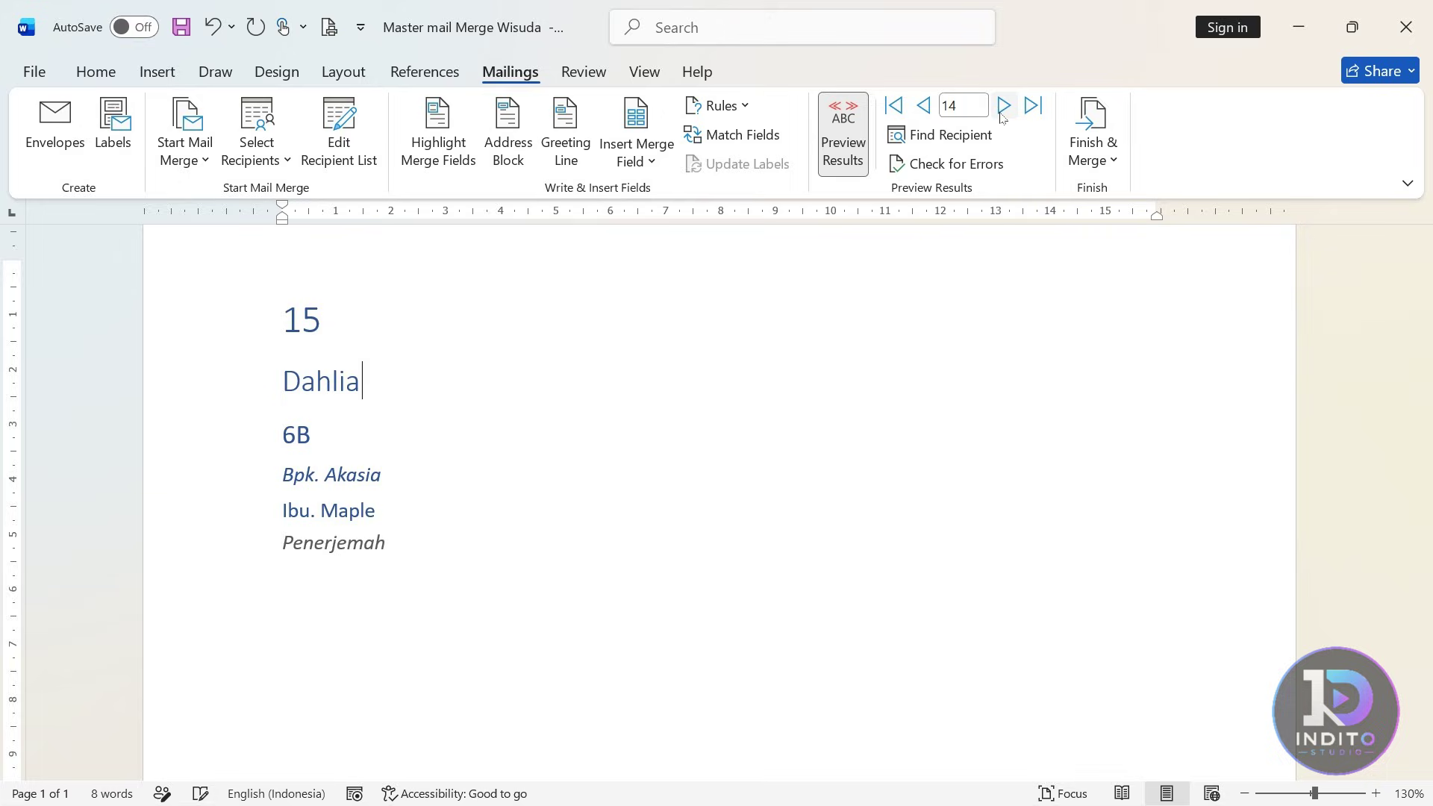
Step the merge preview back to record 1 and forward again to record 21.
{"action": "left_click", "coordinate": [925, 114]}
{"action": "left_click", "coordinate": [925, 115]}
{"action": "left_click", "coordinate": [925, 114]}
{"action": "left_click", "coordinate": [925, 114]}
{"action": "left_click", "coordinate": [925, 114]}
{"action": "left_click", "coordinate": [925, 114]}
{"action": "left_click", "coordinate": [925, 114]}
{"action": "left_click", "coordinate": [925, 114]}
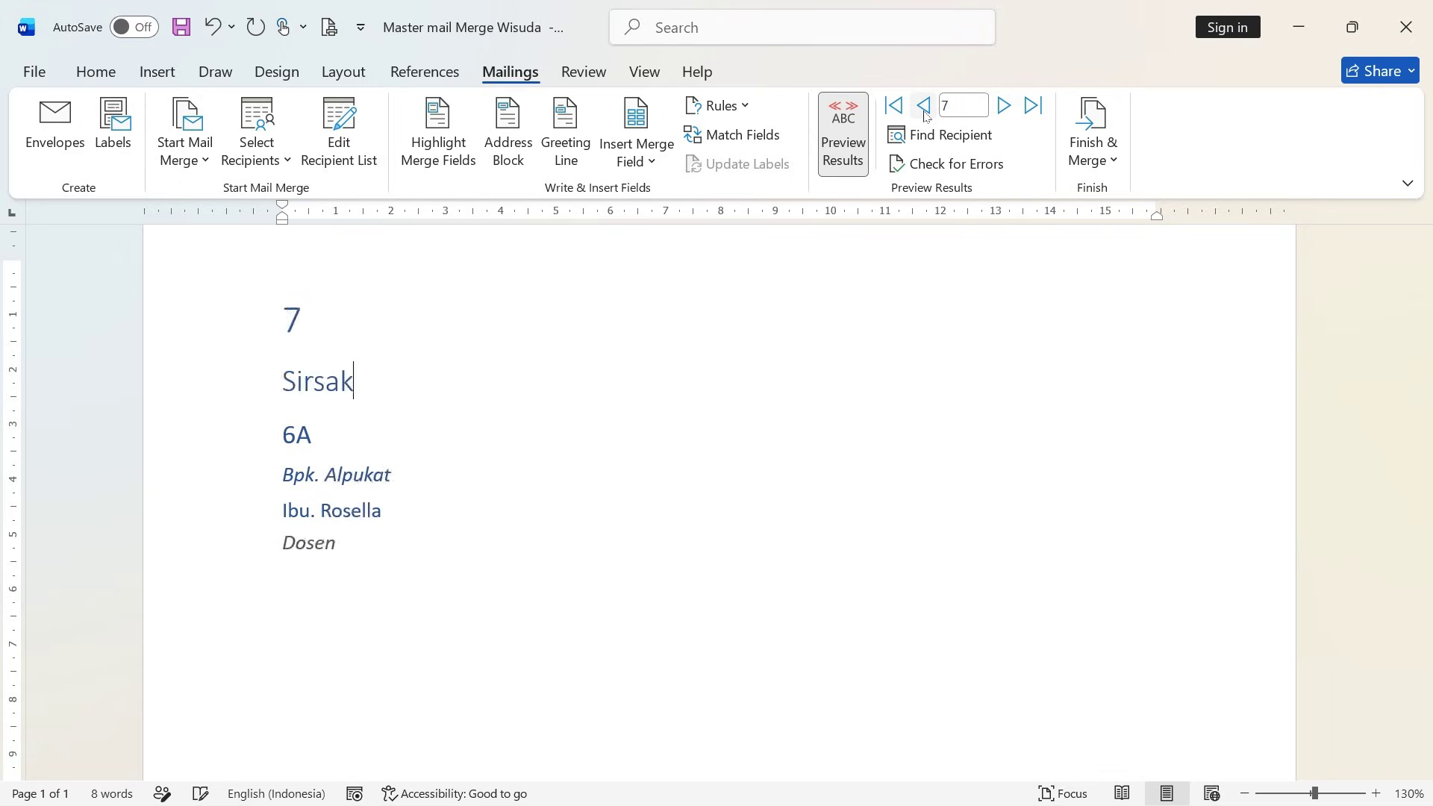
{"action": "left_click", "coordinate": [925, 115]}
{"action": "left_click", "coordinate": [925, 114]}
{"action": "left_click", "coordinate": [925, 114]}
{"action": "left_click", "coordinate": [925, 114]}
{"action": "left_click", "coordinate": [925, 114]}
{"action": "left_click", "coordinate": [925, 114]}
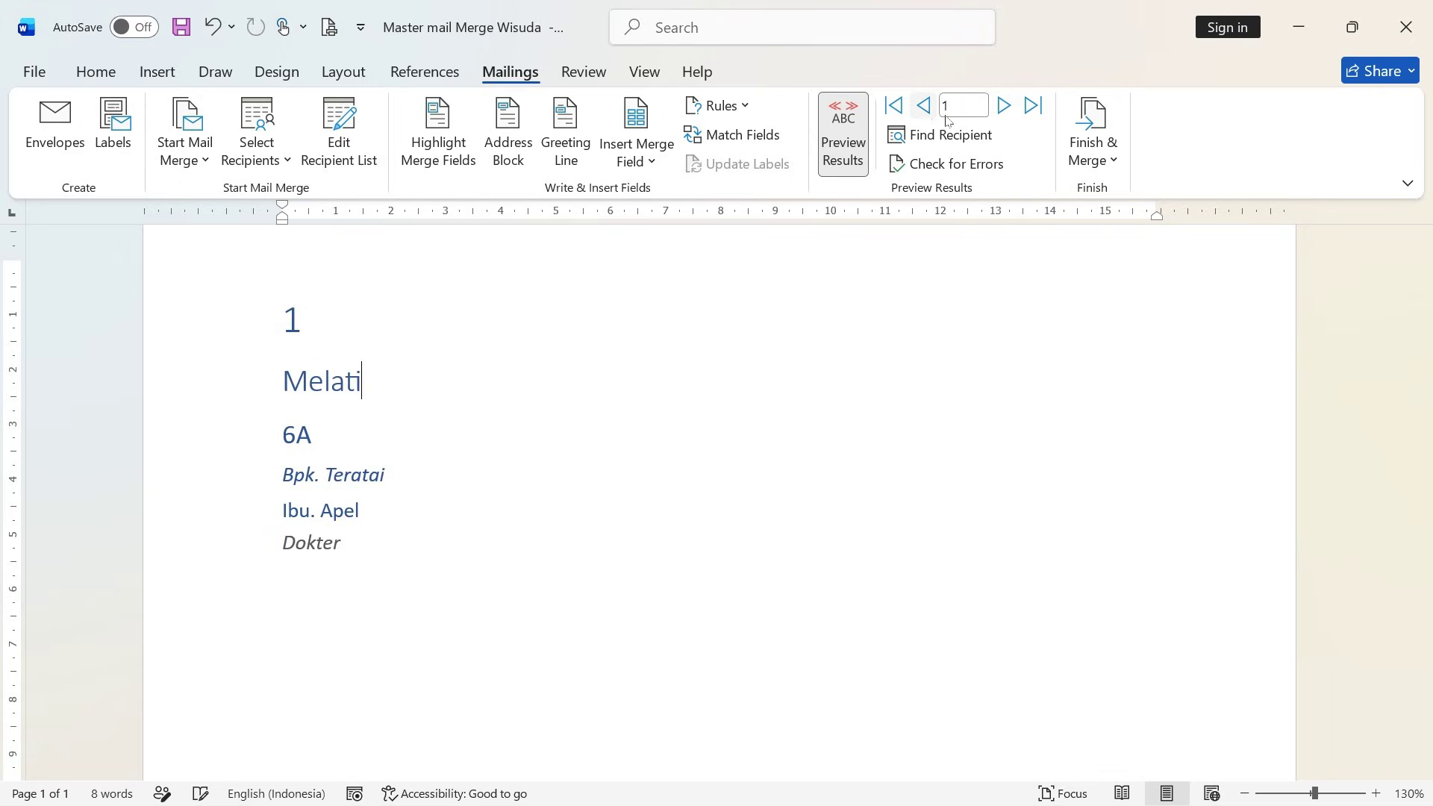
{"action": "left_click", "coordinate": [1005, 115]}
{"action": "left_click", "coordinate": [1005, 116]}
{"action": "left_click", "coordinate": [1005, 116]}
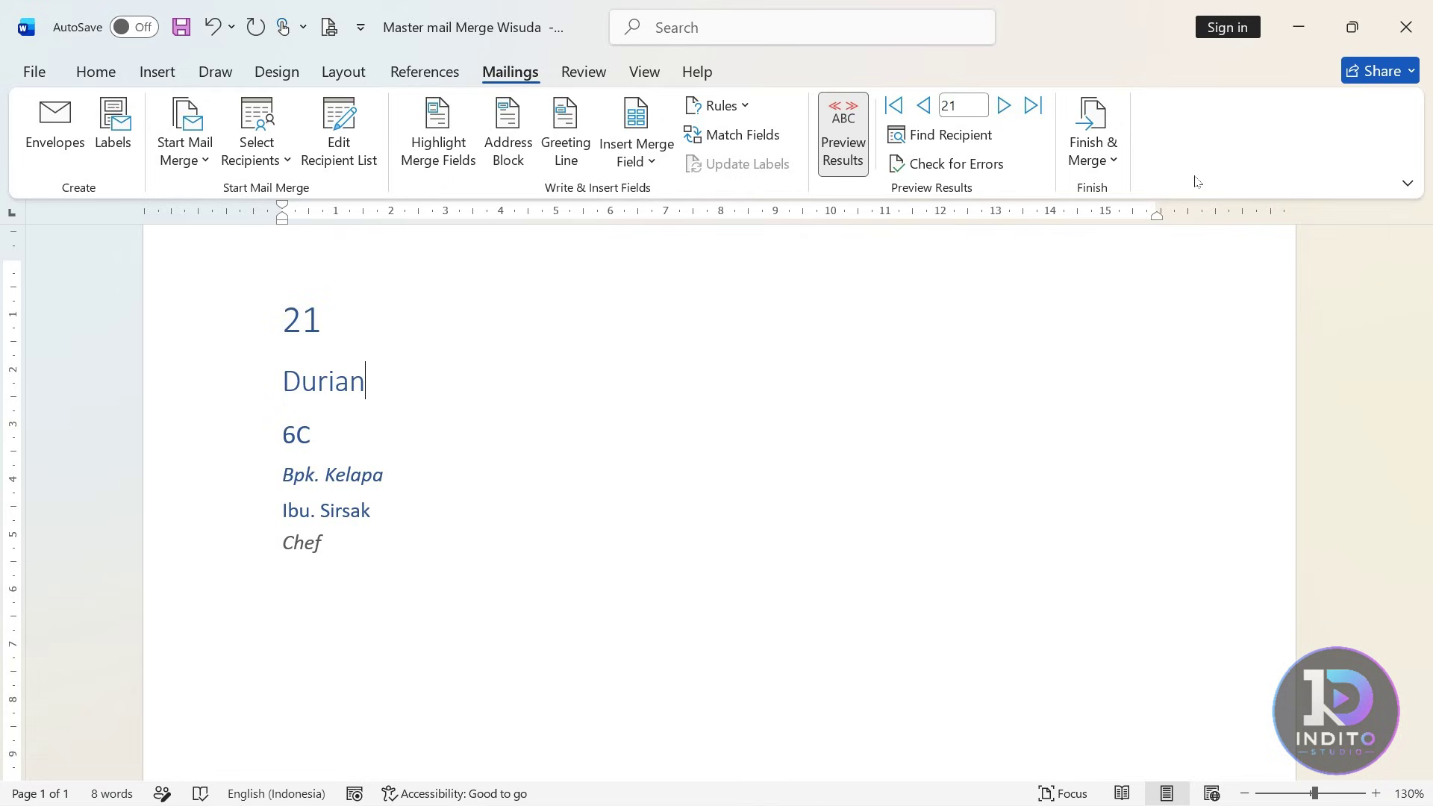
{"action": "left_click", "coordinate": [1090, 150]}
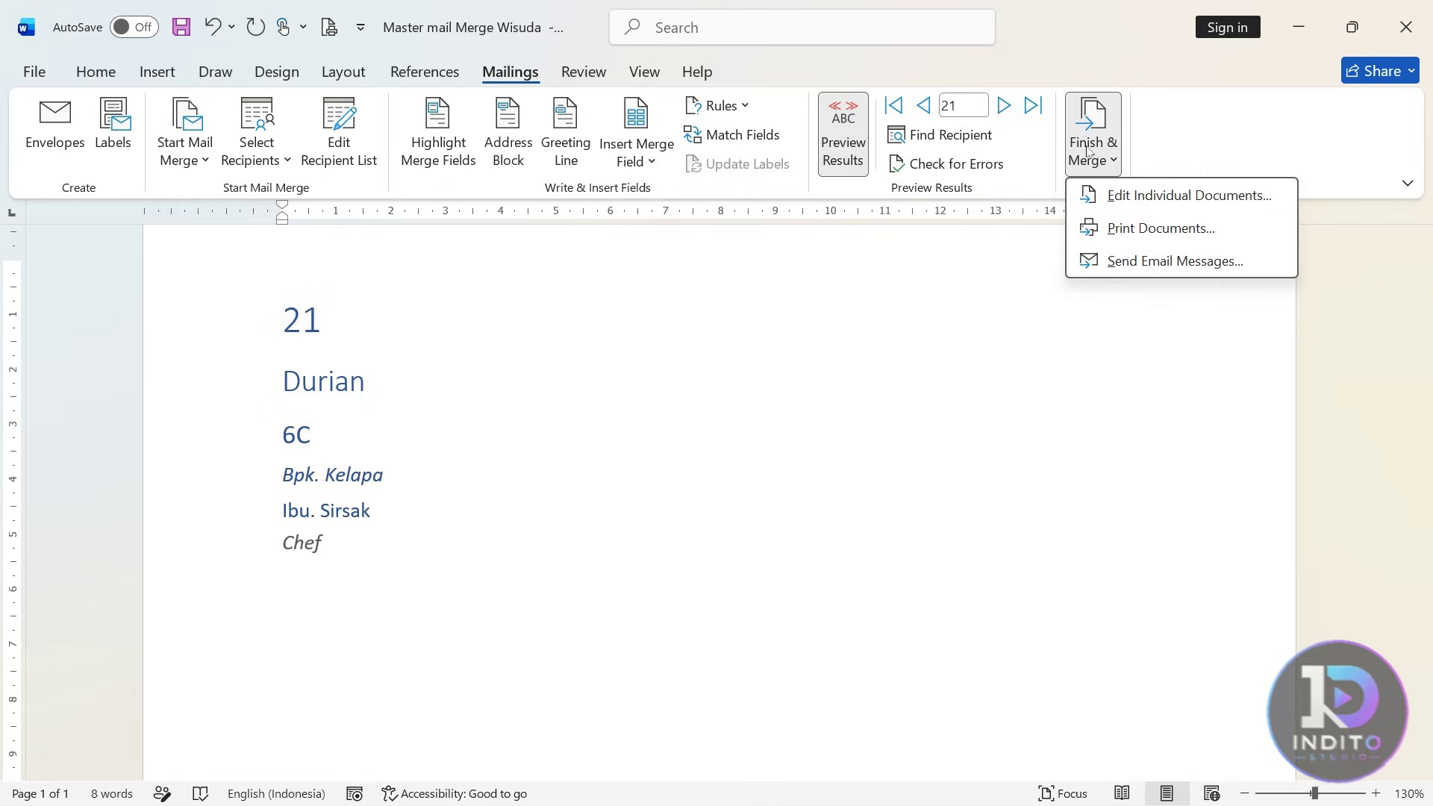
{"action": "left_click", "coordinate": [1125, 195]}
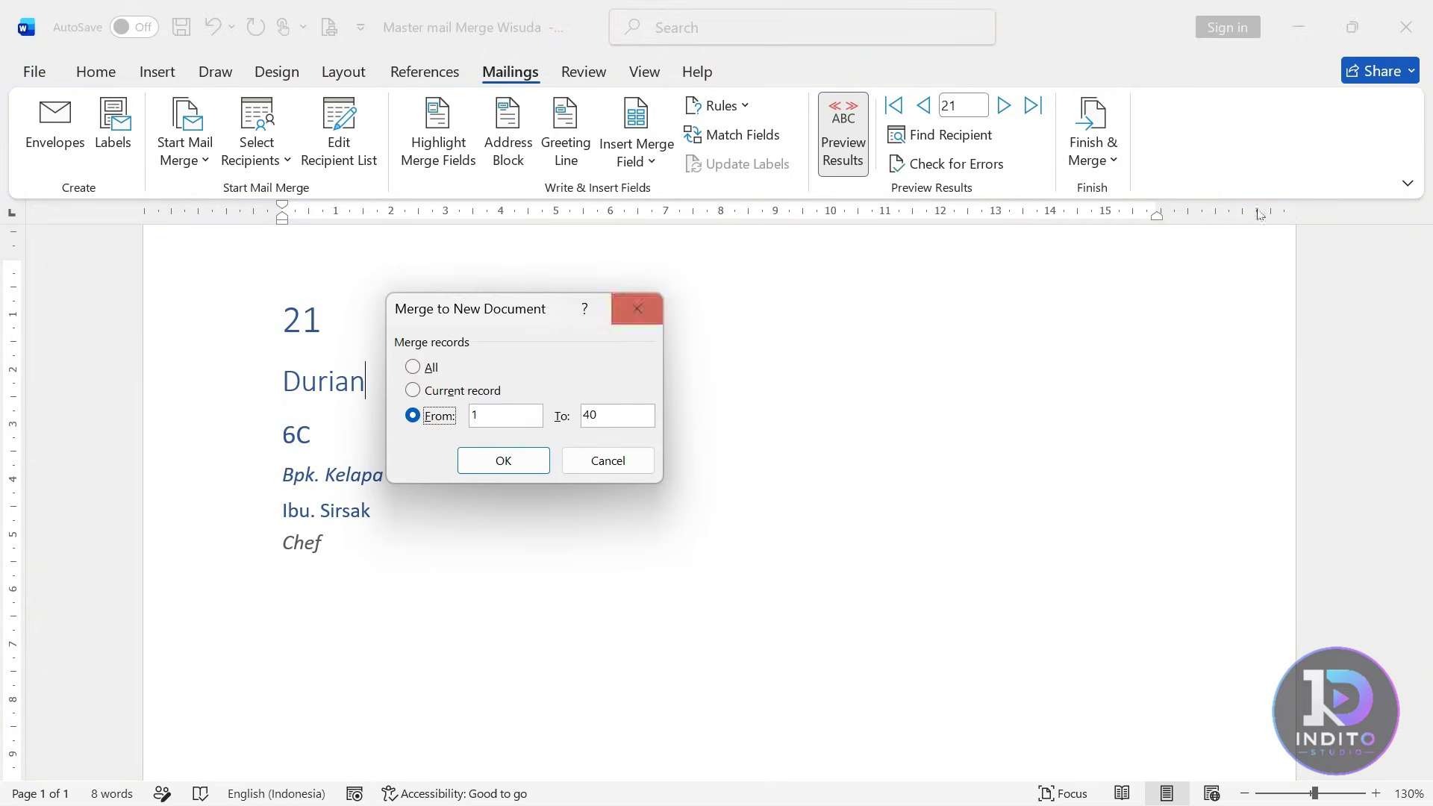
{"action": "left_click_drag", "start_coordinate": [544, 300], "coordinate": [972, 308]}
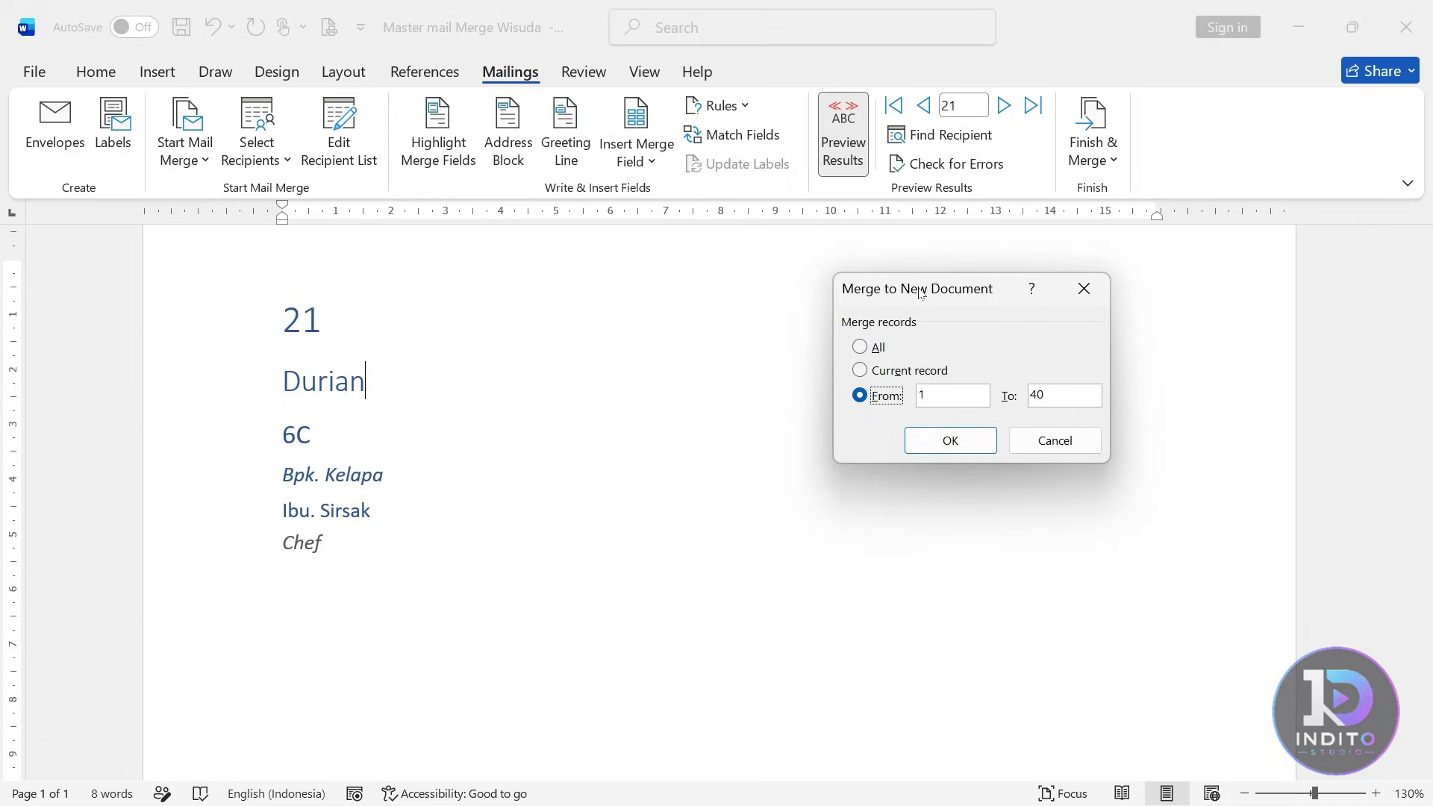
{"action": "left_click", "coordinate": [1068, 316]}
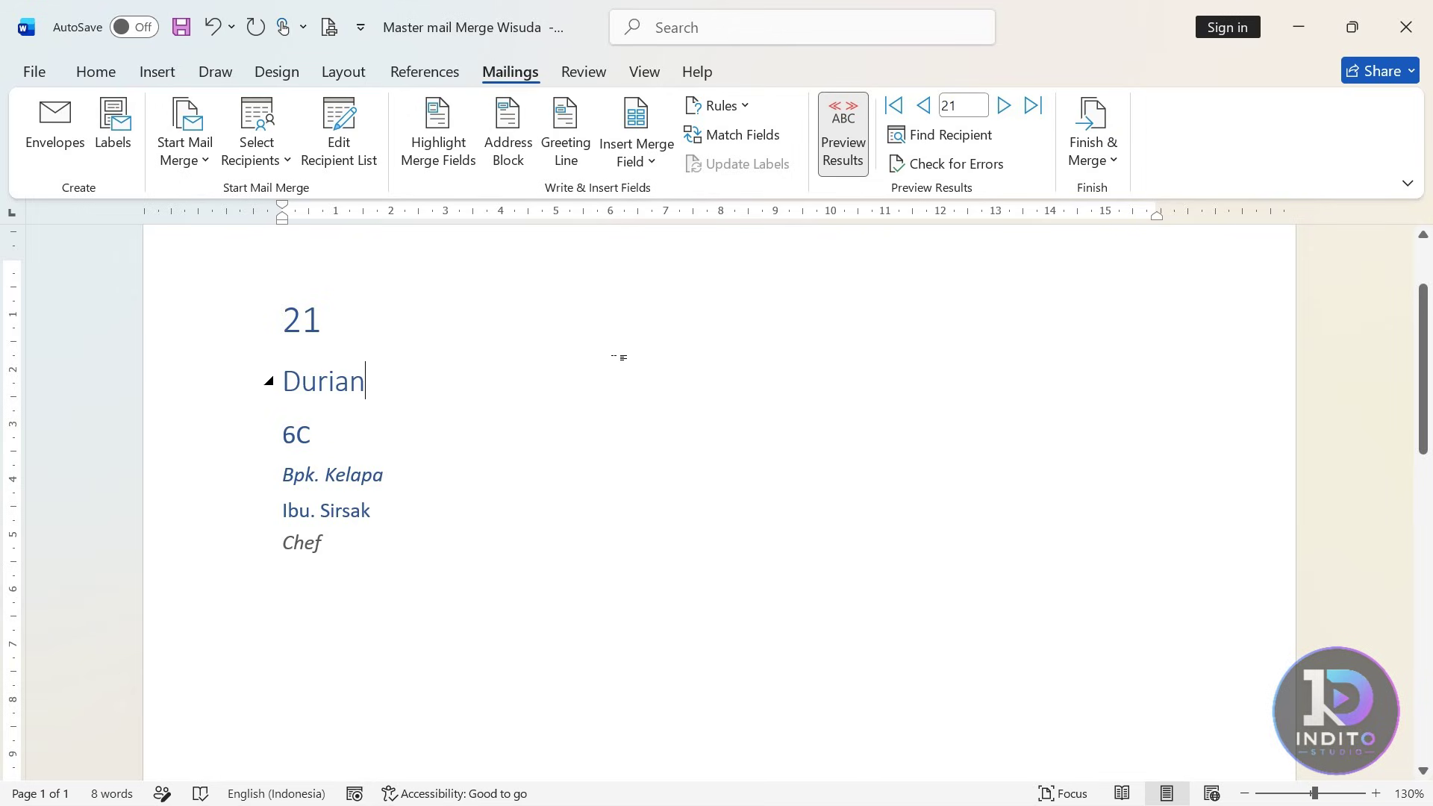
Merge records 1 to 40 into a new document of individually editable letters.
{"action": "left_click", "coordinate": [1101, 163]}
{"action": "left_click", "coordinate": [1105, 196]}
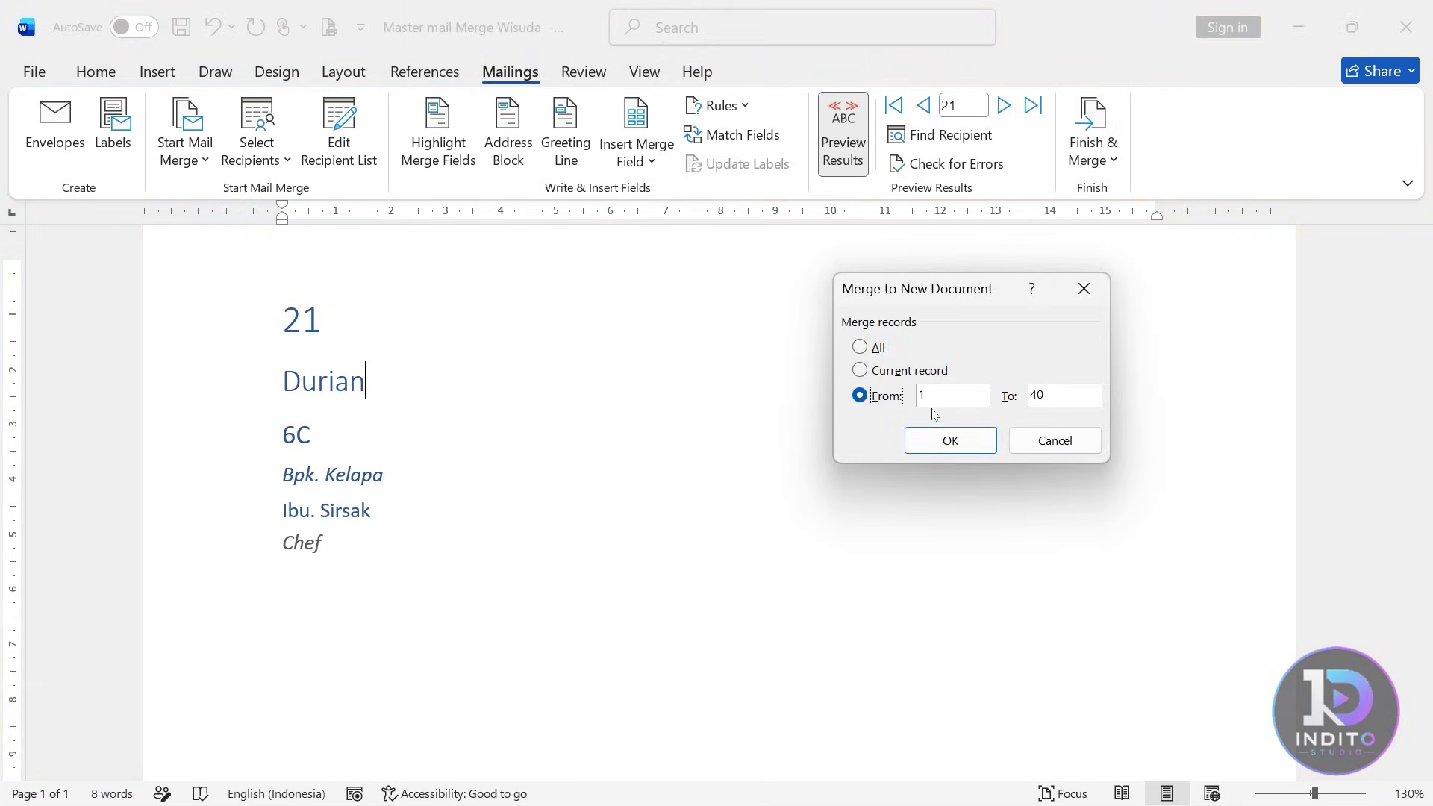
{"action": "left_click", "coordinate": [878, 348]}
{"action": "left_click", "coordinate": [878, 348]}
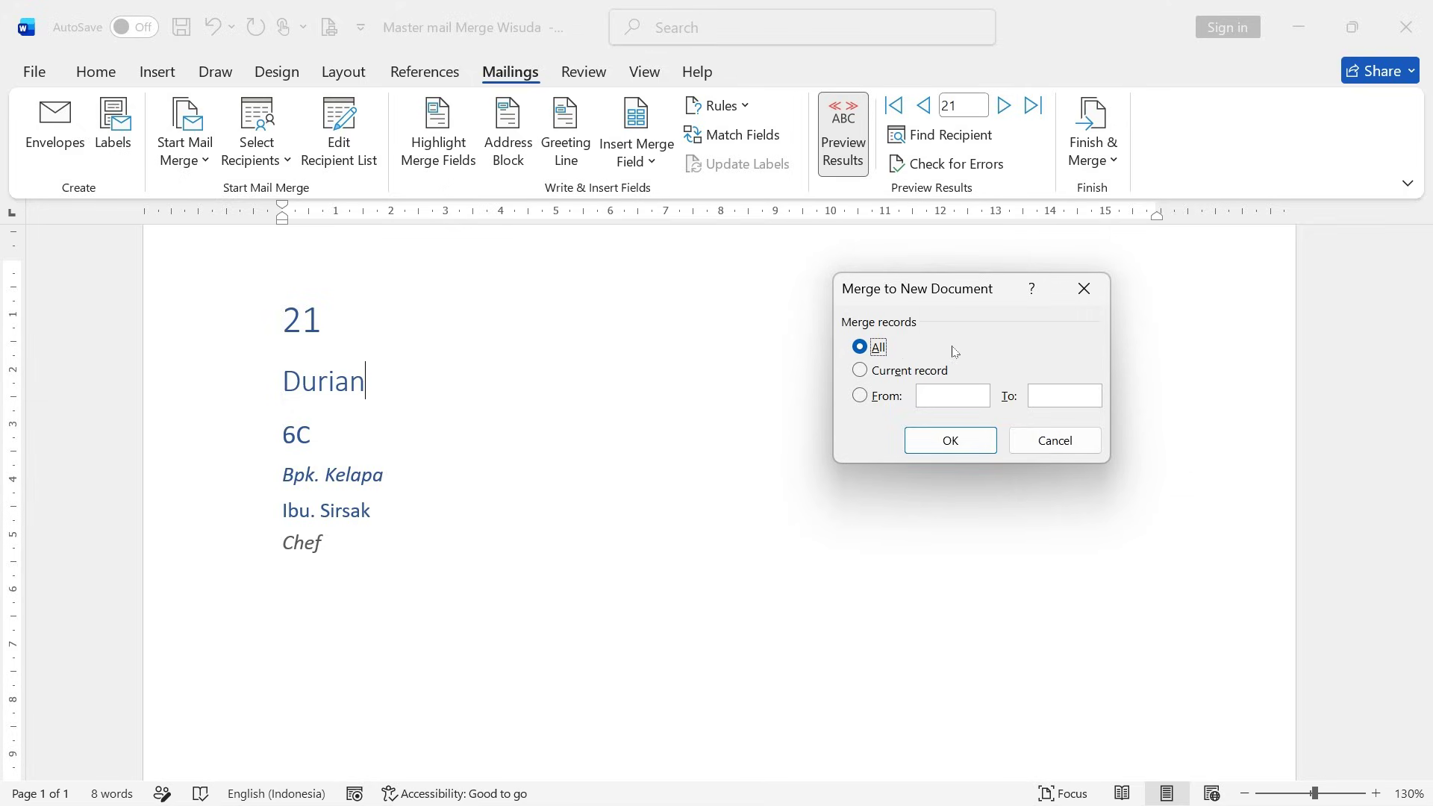
{"action": "left_click", "coordinate": [875, 397]}
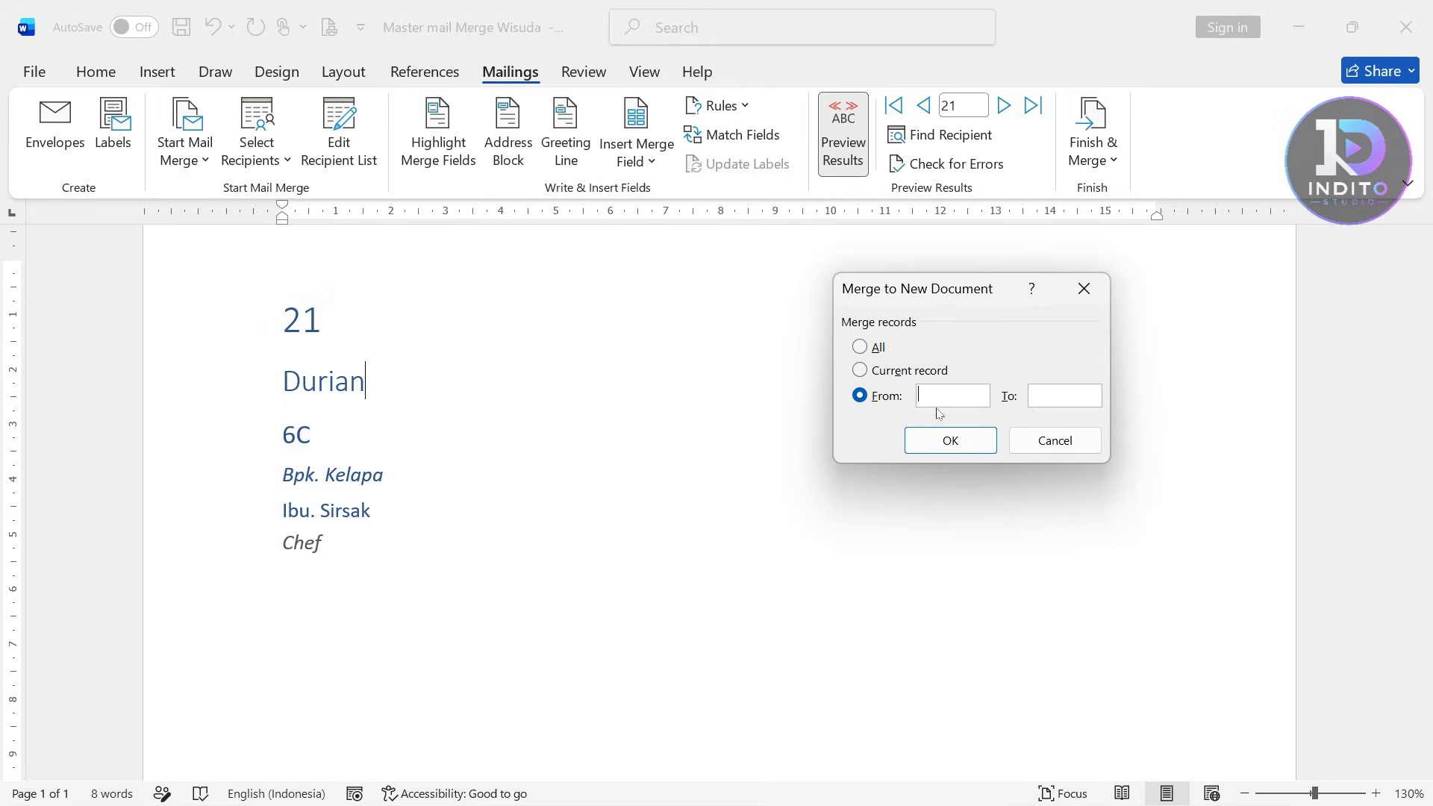
{"action": "type", "text": "1"}
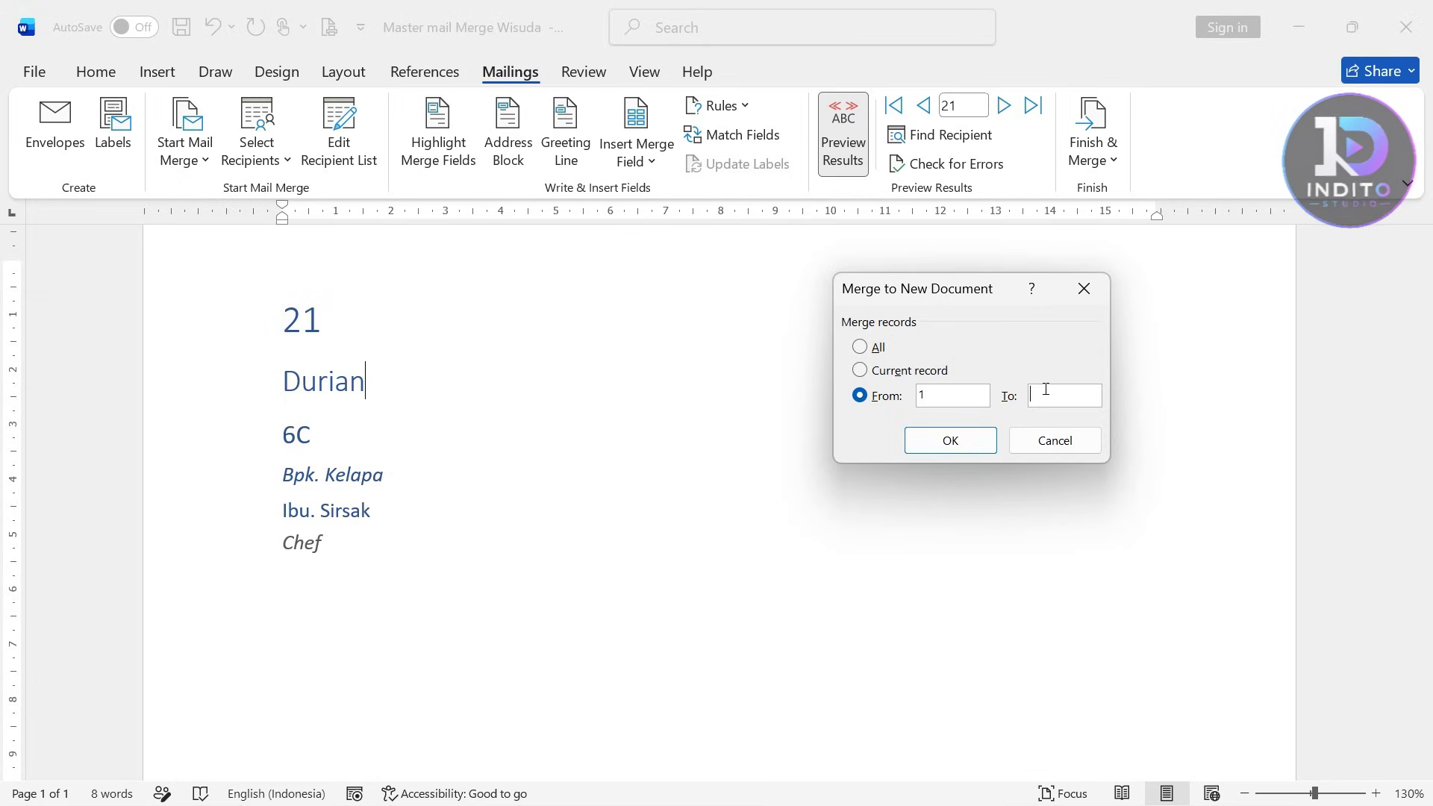
{"action": "left_click", "coordinate": [1041, 392]}
{"action": "type", "text": "40"}
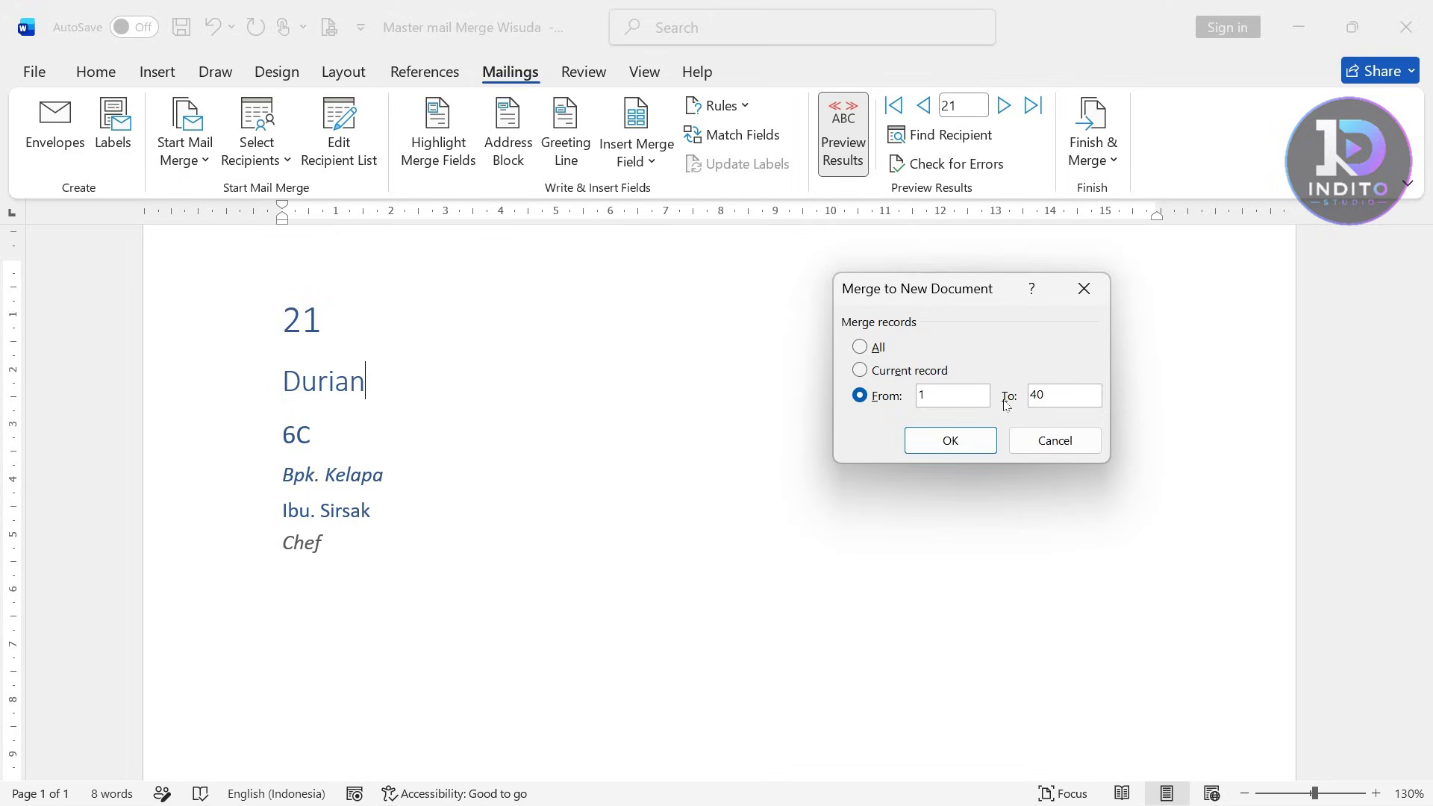
{"action": "left_click", "coordinate": [951, 440]}
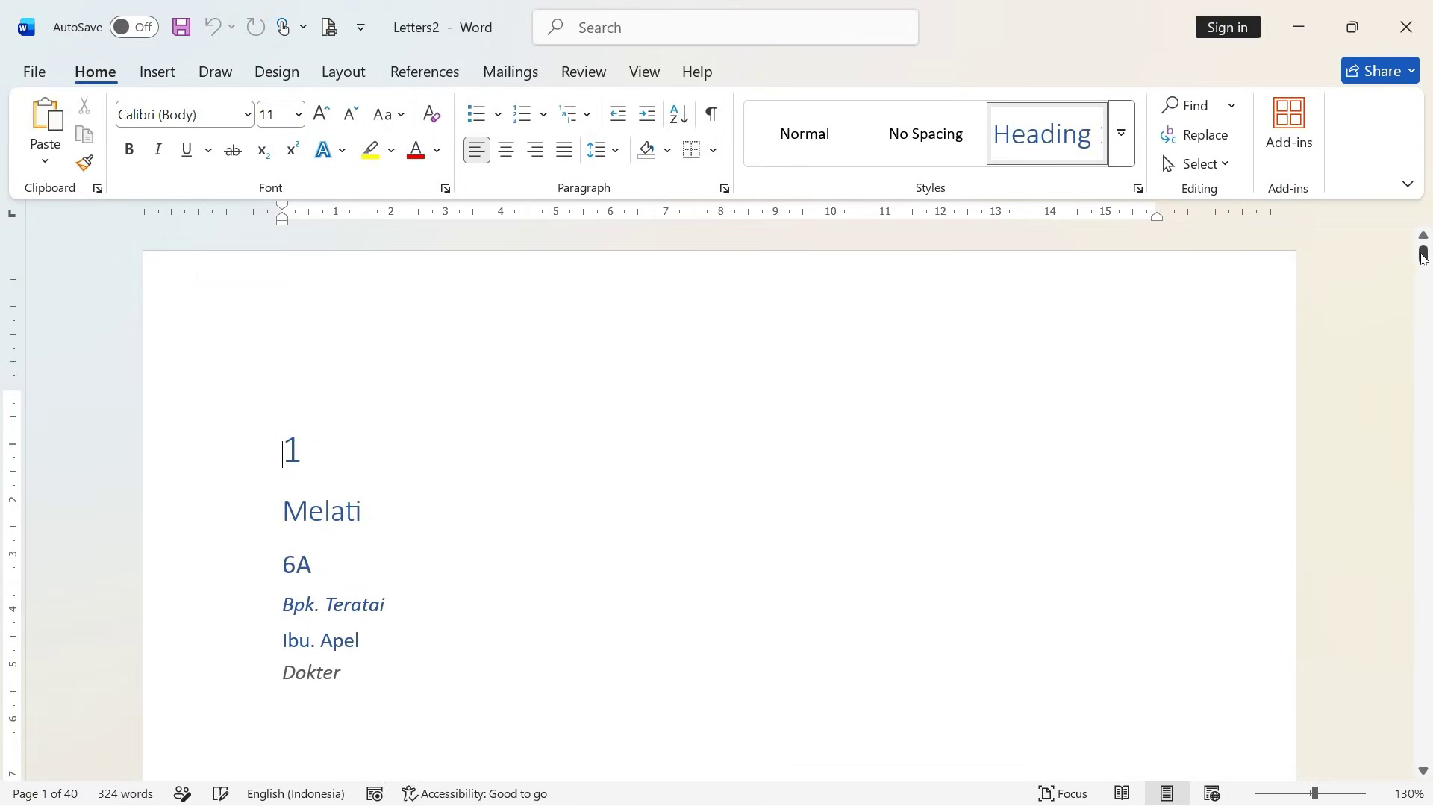
Look through the merged document from the first page to the last record to check the generated pages.
{"action": "left_click_drag", "start_coordinate": [1424, 256], "coordinate": [1423, 257]}
{"action": "scroll", "coordinate": [531, 521], "scroll_direction": "down", "scroll_amount": 15}
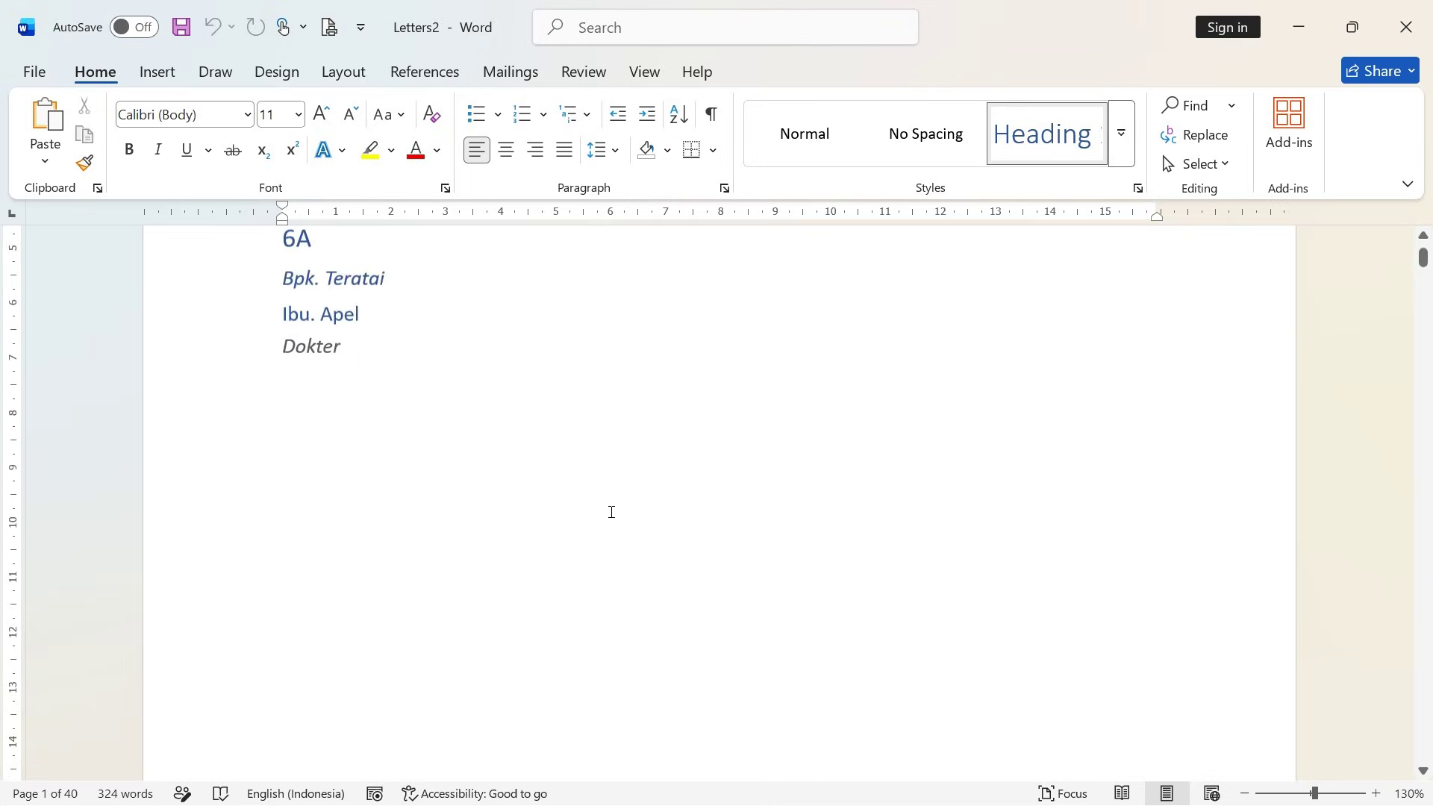
{"action": "scroll", "coordinate": [659, 501], "scroll_direction": "down", "scroll_amount": 3}
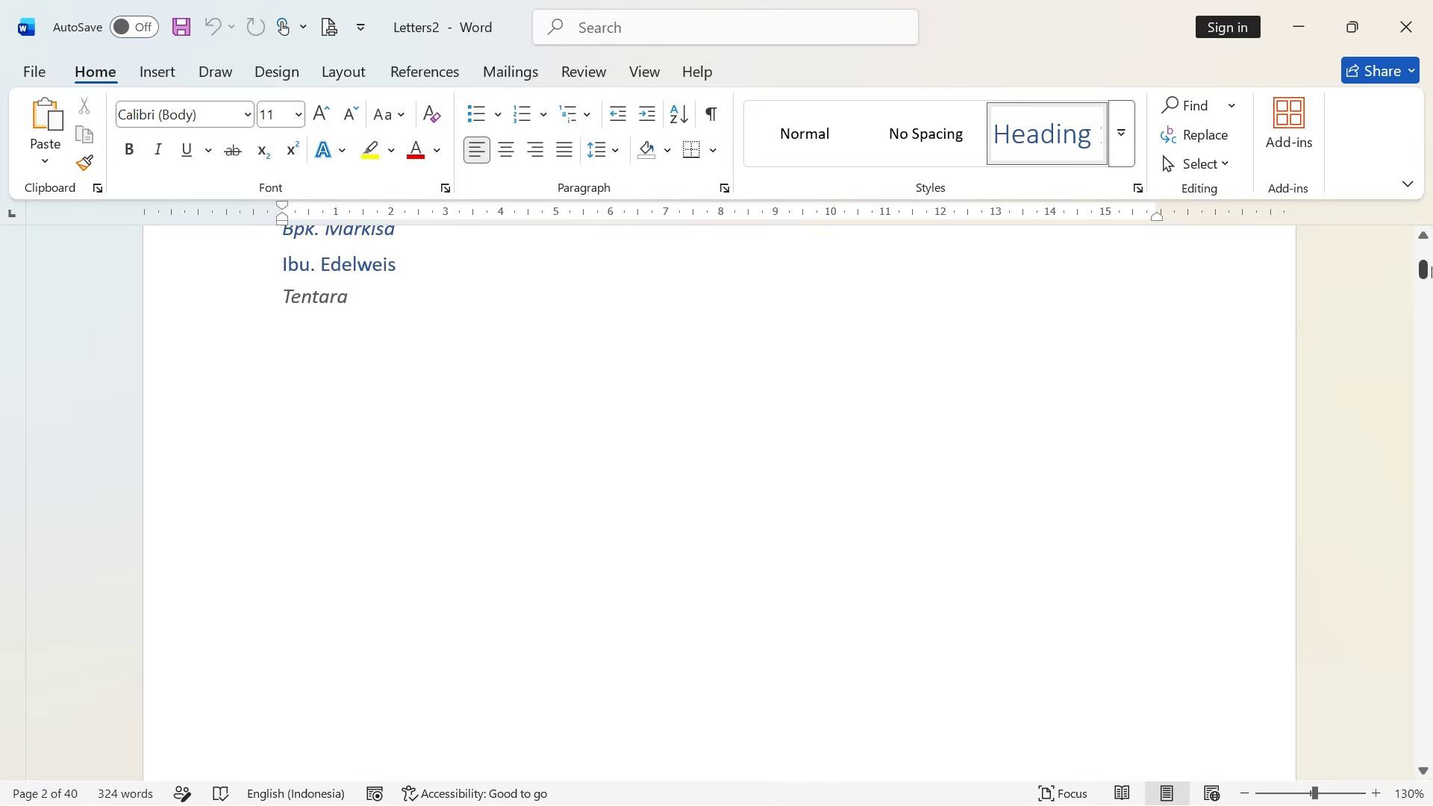
{"action": "left_click_drag", "start_coordinate": [1428, 272], "coordinate": [1427, 335]}
{"action": "left_click_drag", "start_coordinate": [1424, 345], "coordinate": [1424, 746]}
{"action": "scroll", "coordinate": [1133, 467], "scroll_direction": "down", "scroll_amount": 10}
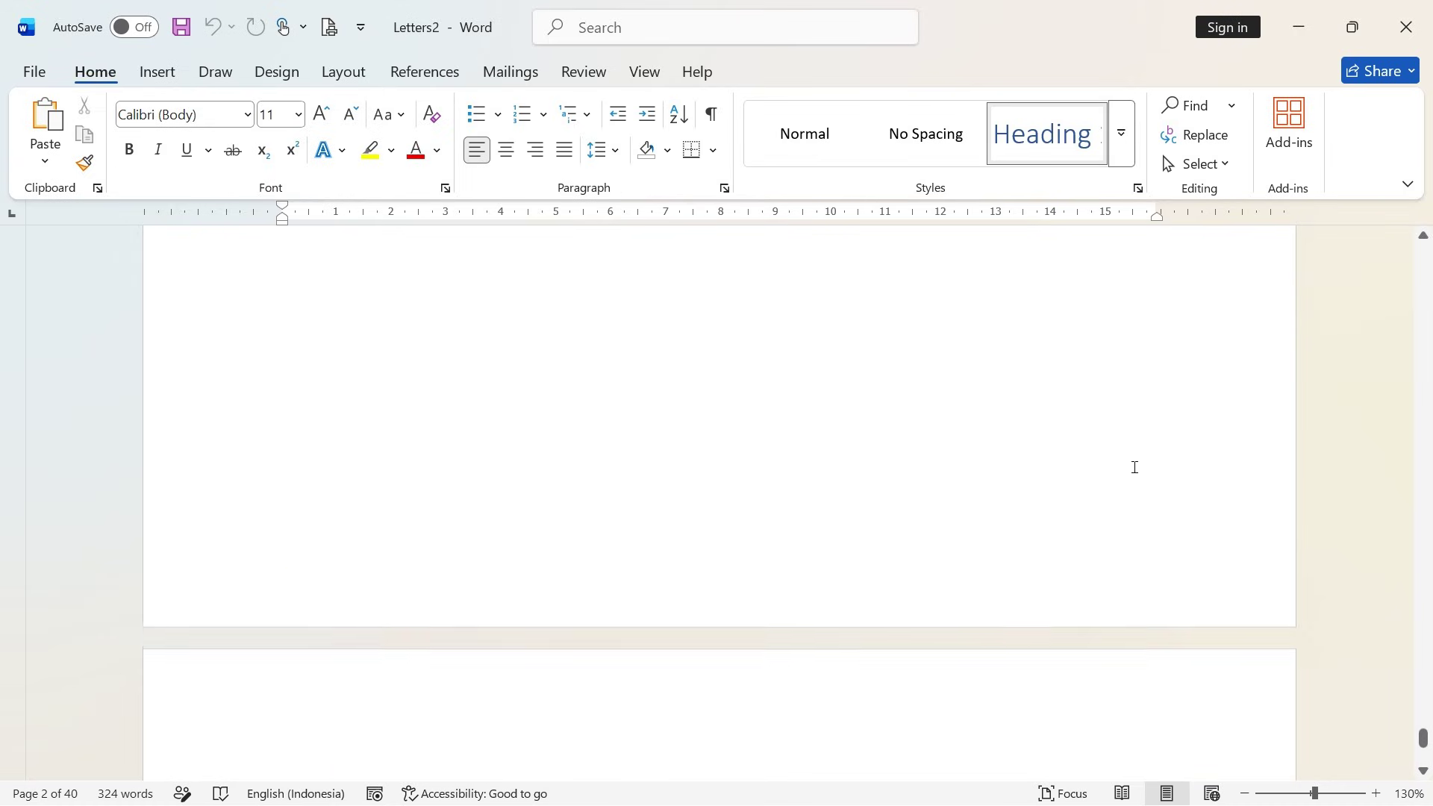
{"action": "scroll", "coordinate": [330, 457], "scroll_direction": "up", "scroll_amount": 1}
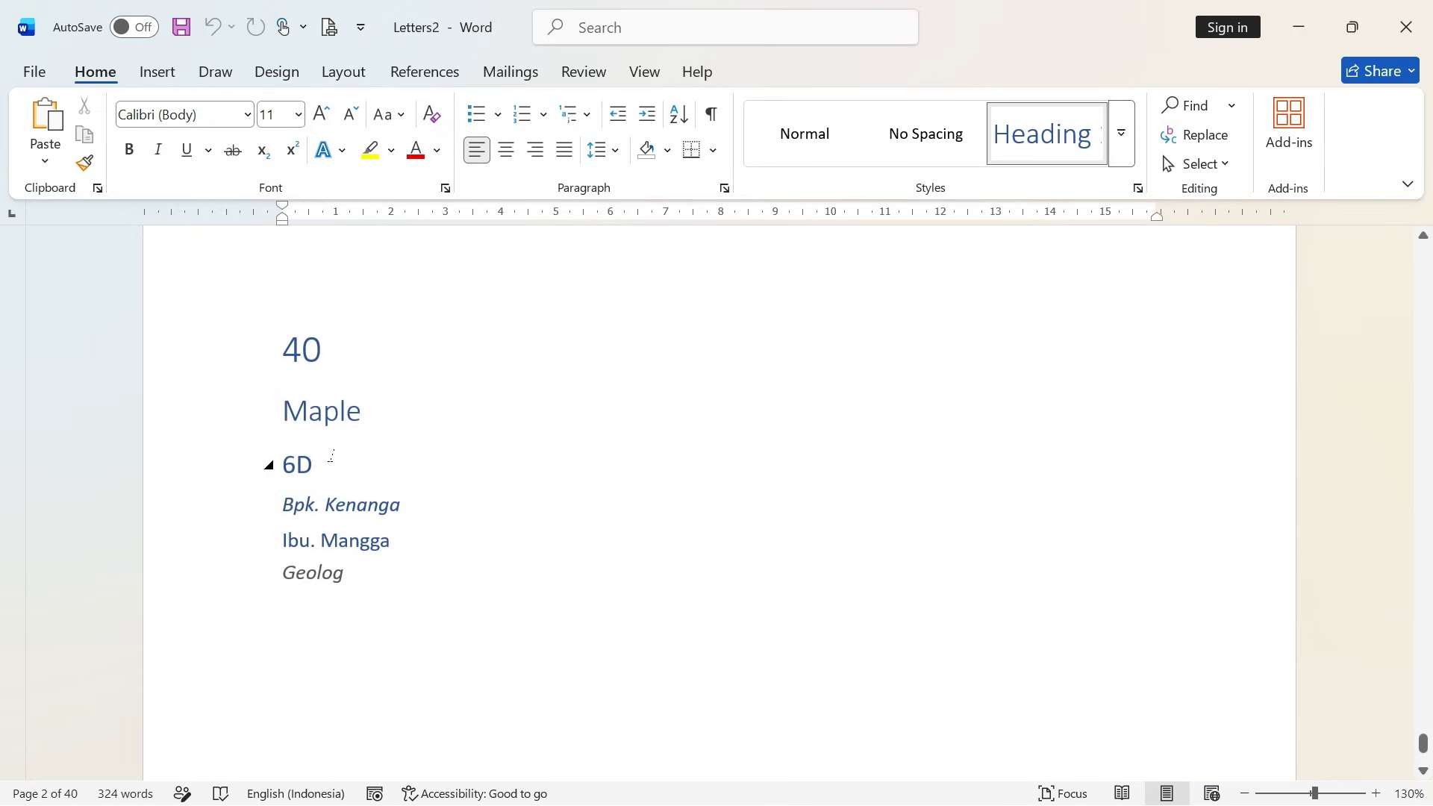
{"action": "left_click", "coordinate": [366, 461]}
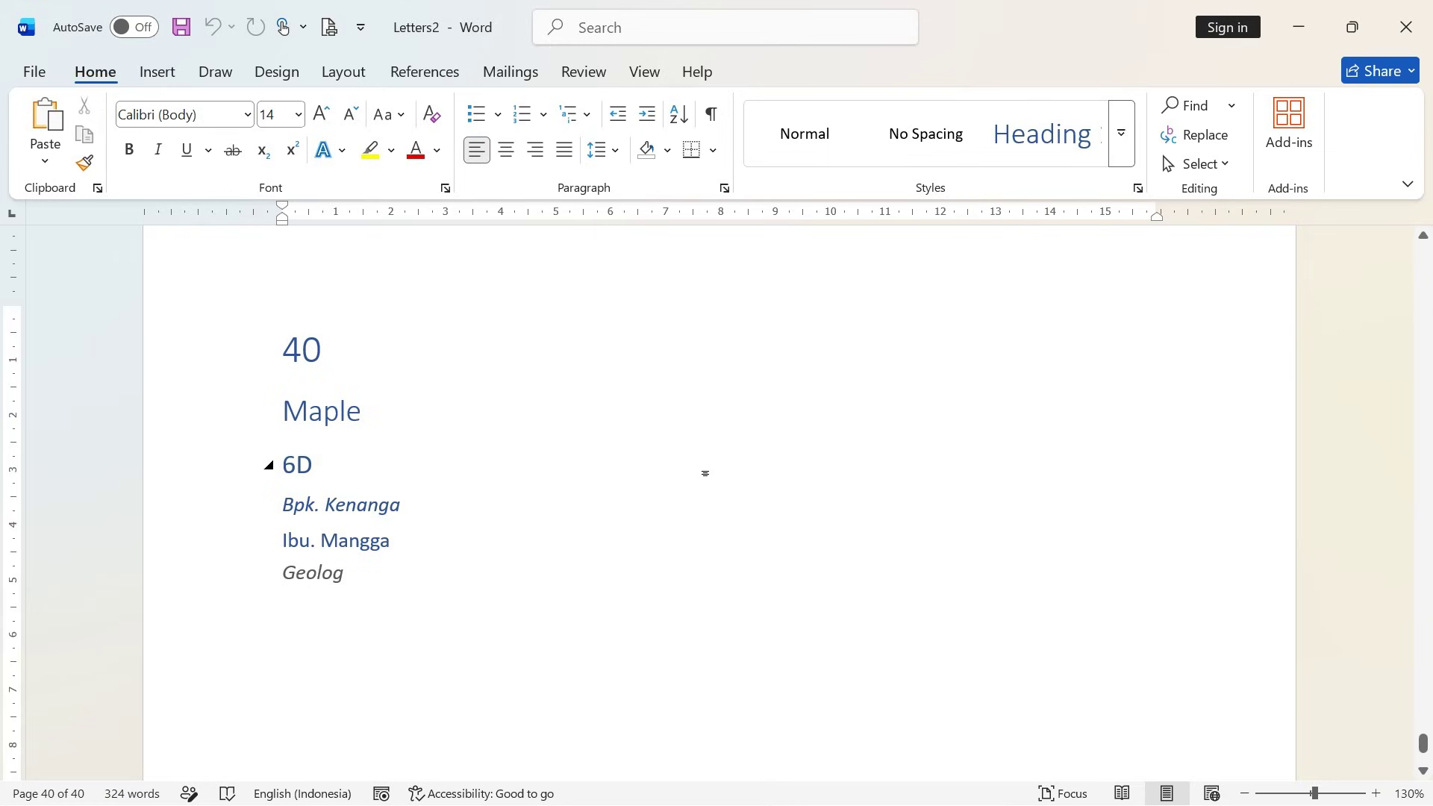
Save the merged document as Edit Individual Wisuda SD.
{"action": "key", "text": "ctrl+s"}
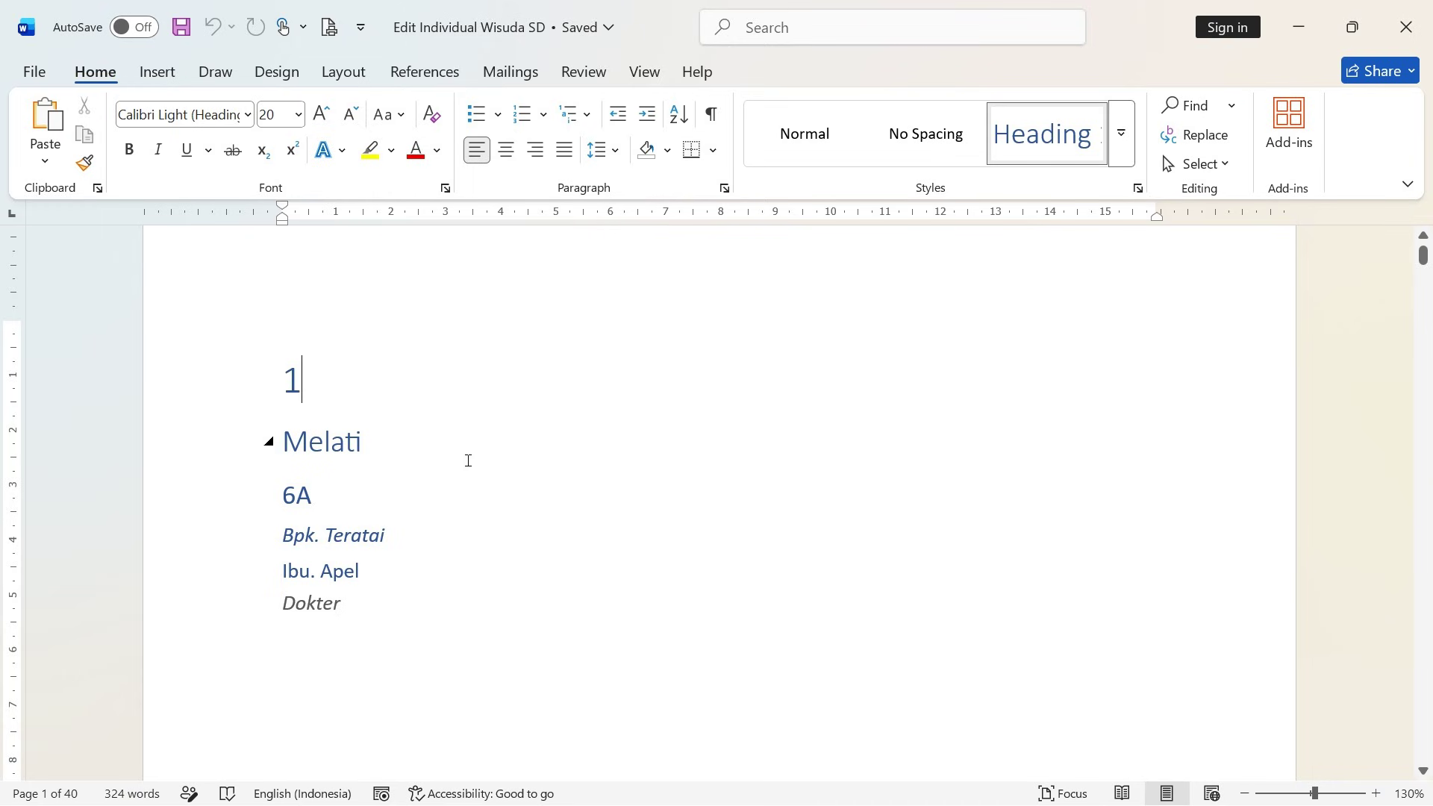
Switch to PowerPoint and create a blank presentation.
{"action": "key", "text": "super"}
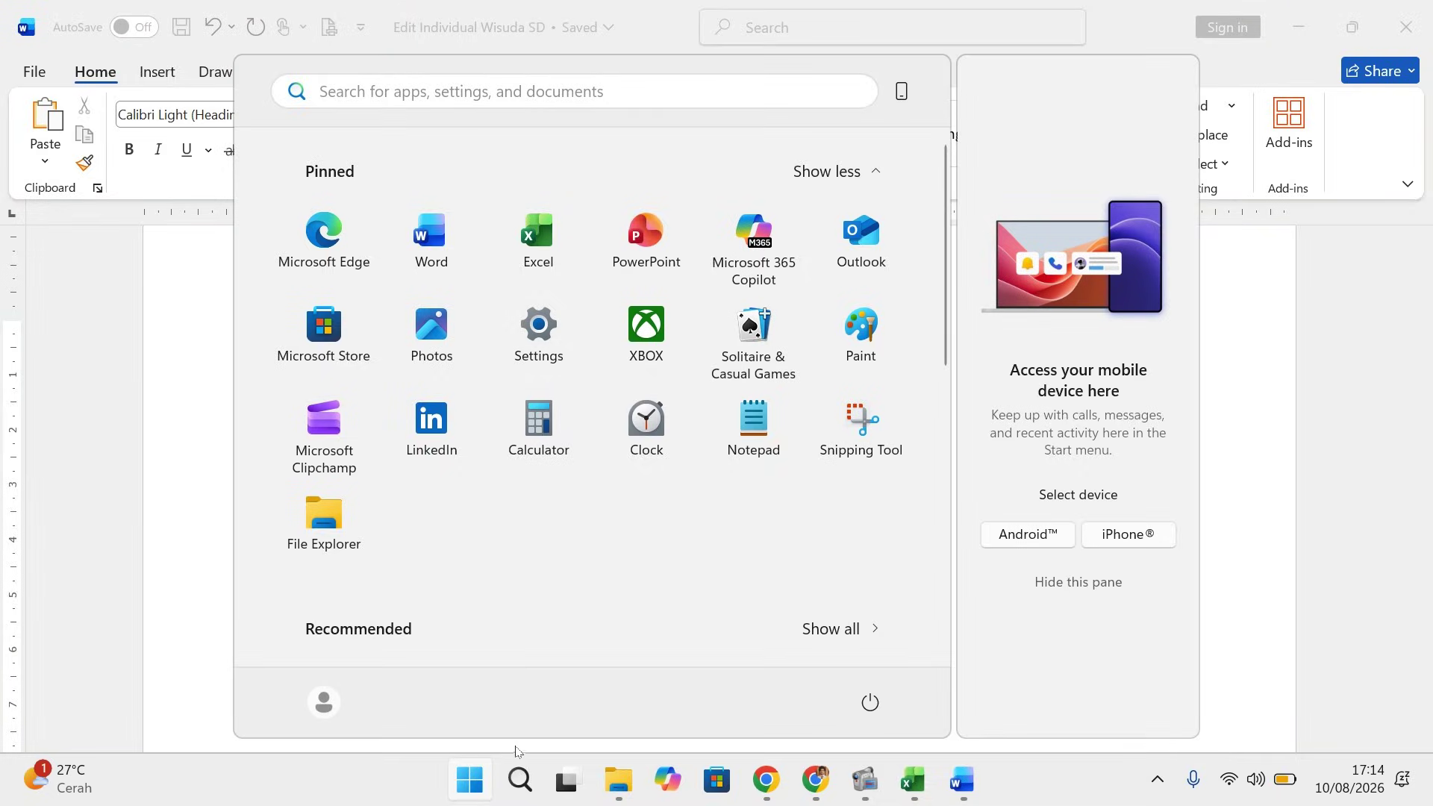
{"action": "left_click", "coordinate": [634, 241]}
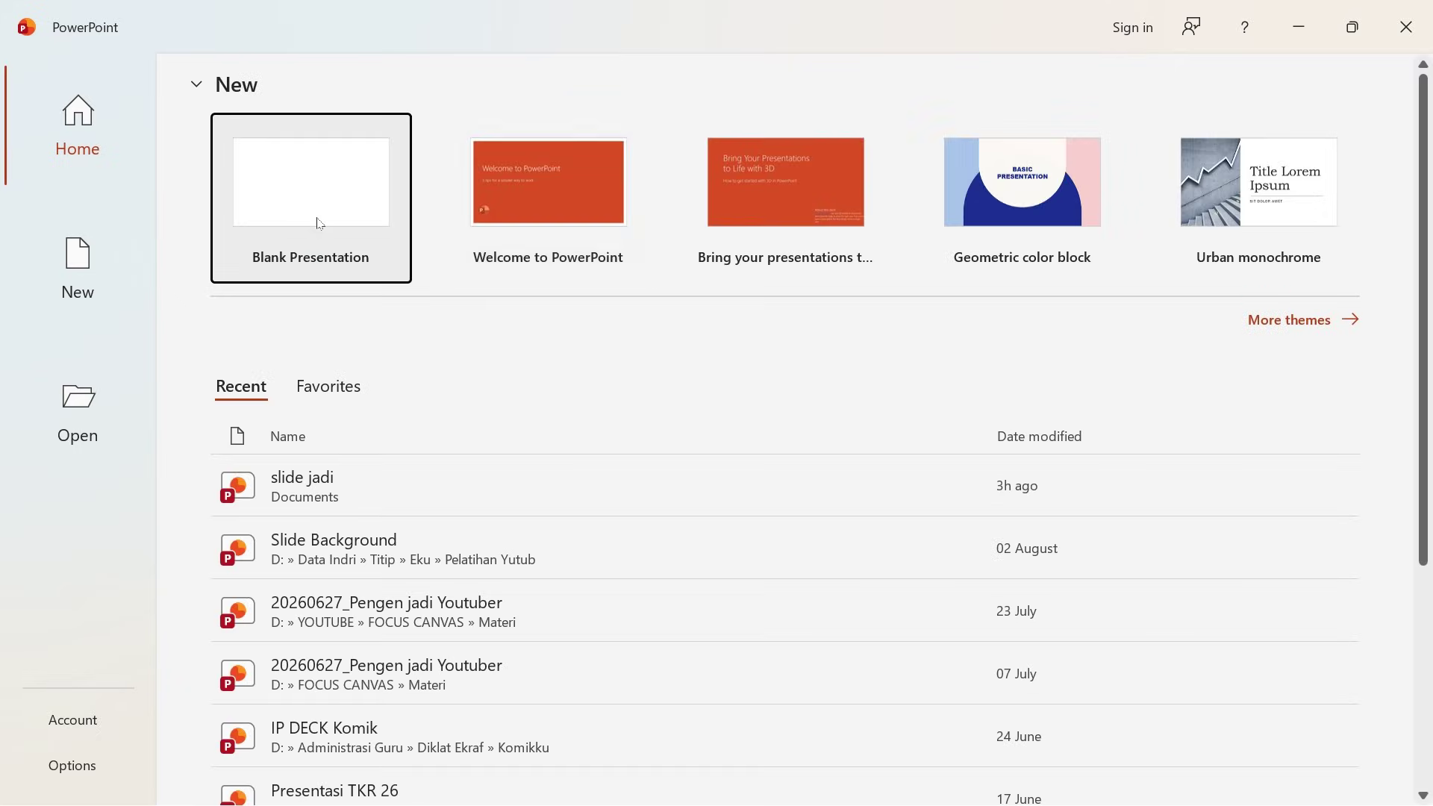
{"action": "left_click", "coordinate": [316, 221]}
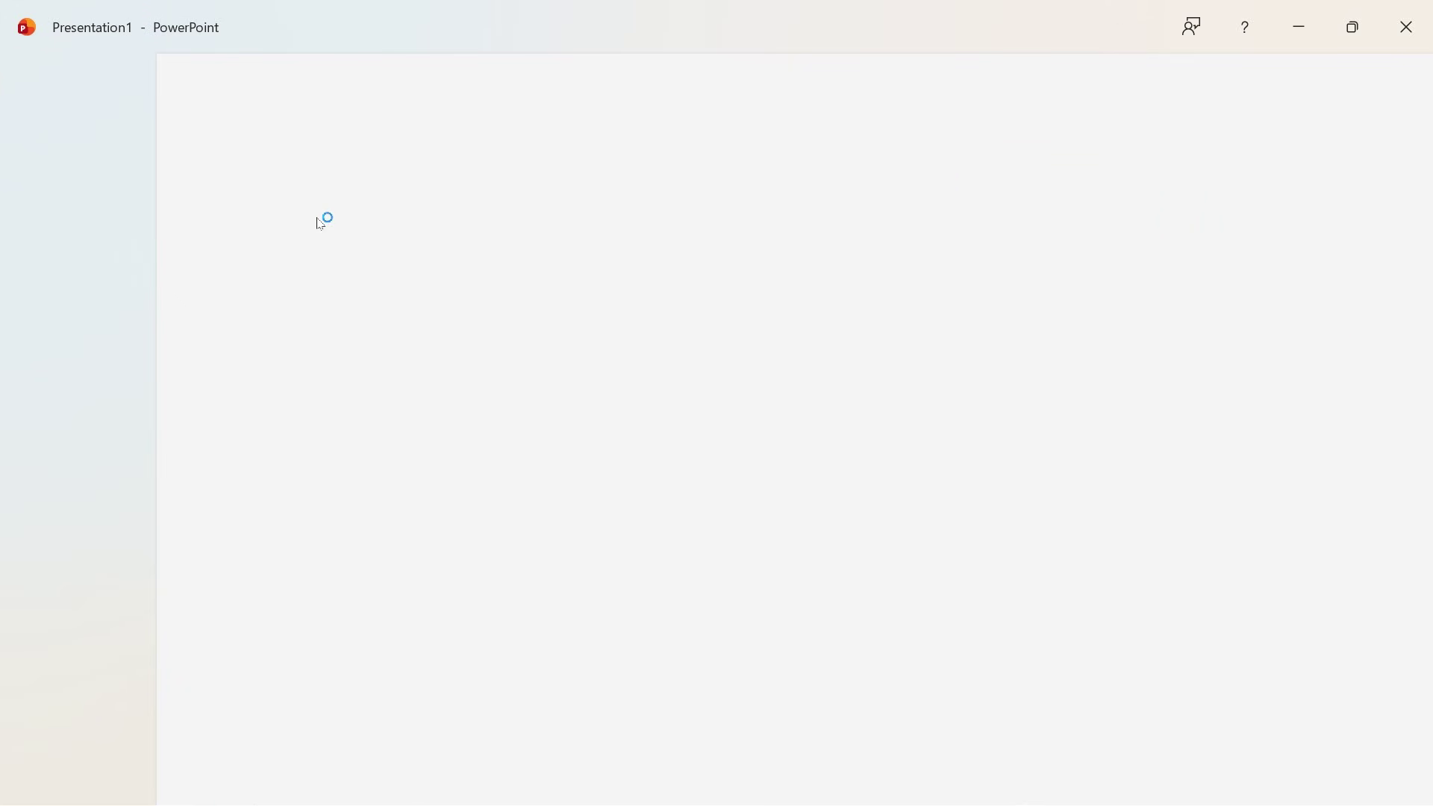